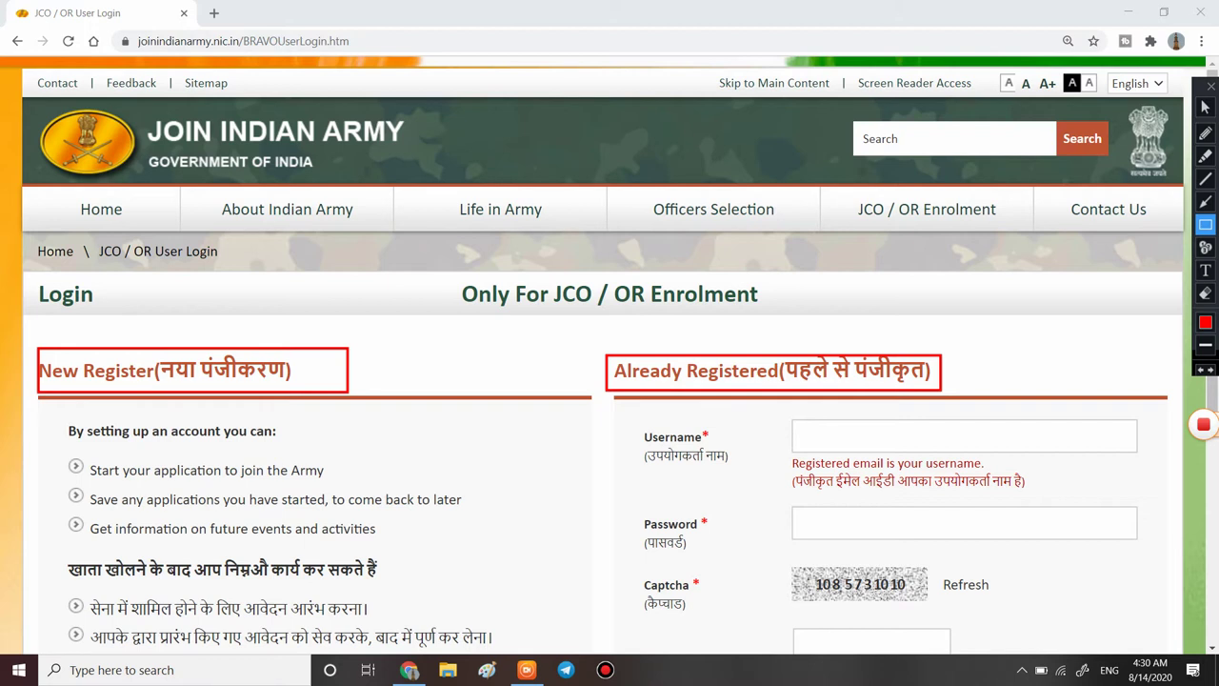
Highlight the New Register area with a red box and open the JCO / OR Registration page
{"action": "left_click", "coordinate": [1205, 369]}
{"action": "left_click", "coordinate": [1205, 369]}
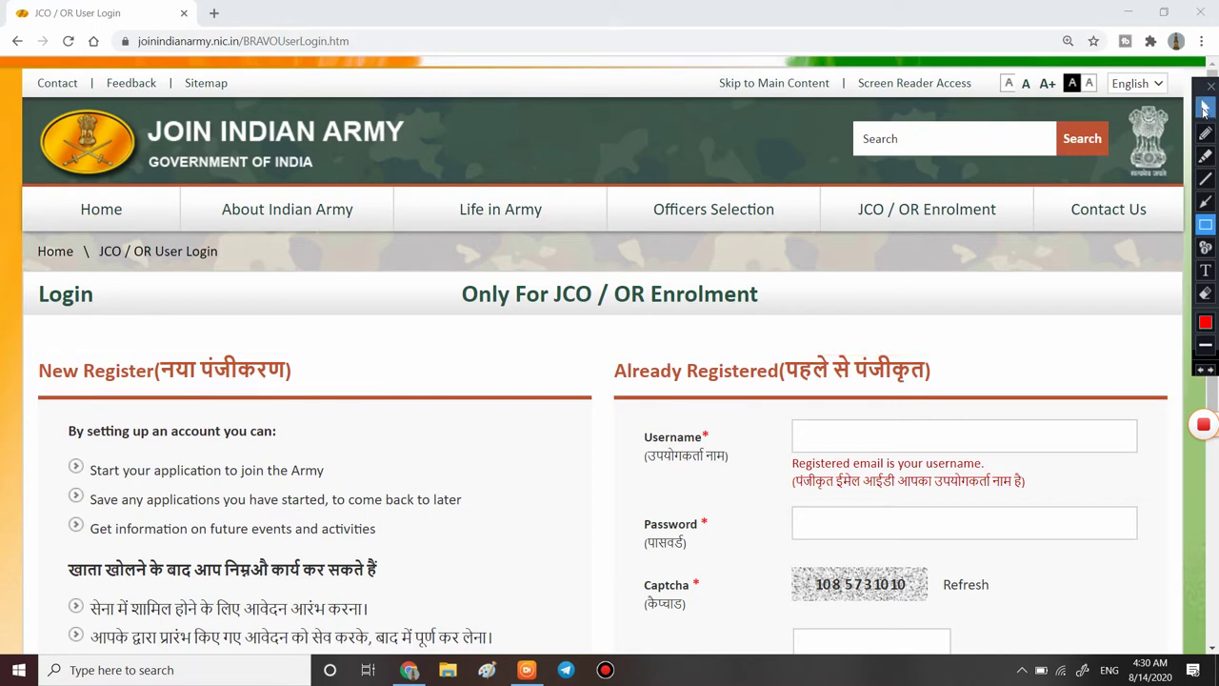
{"action": "left_click", "coordinate": [1205, 107]}
{"action": "scroll", "coordinate": [593, 384], "scroll_direction": "down", "scroll_amount": 2}
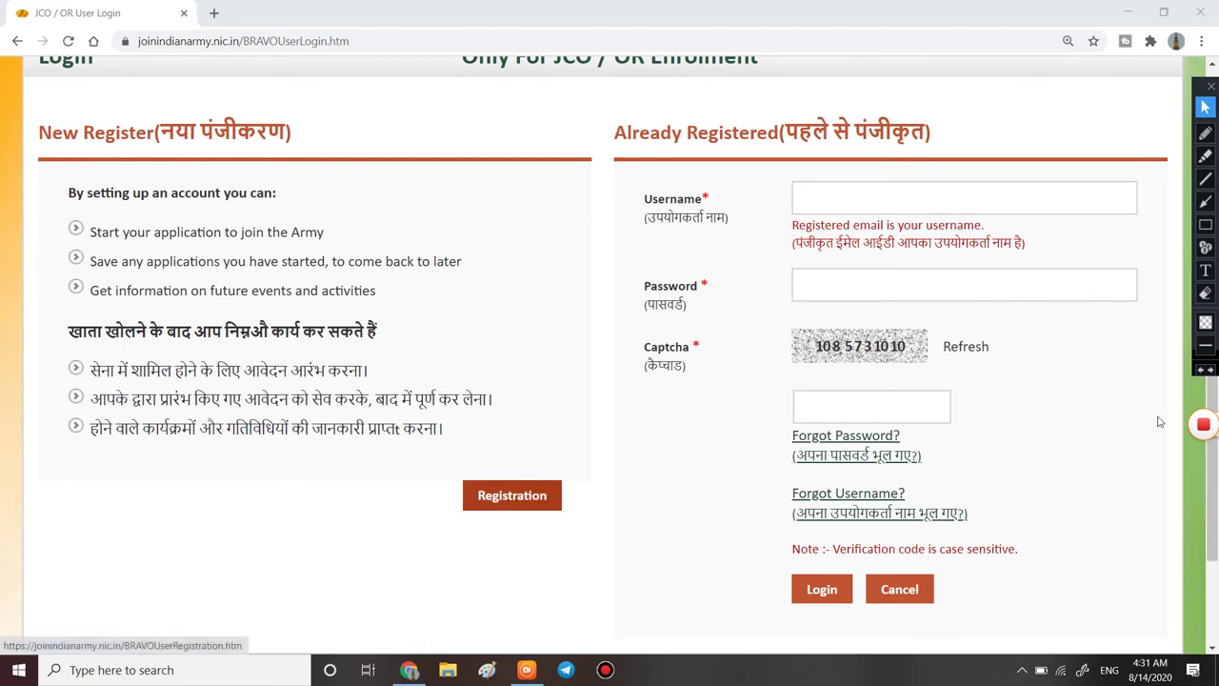
{"action": "left_click", "coordinate": [1205, 229]}
{"action": "left_click_drag", "start_coordinate": [460, 480], "coordinate": [585, 514]}
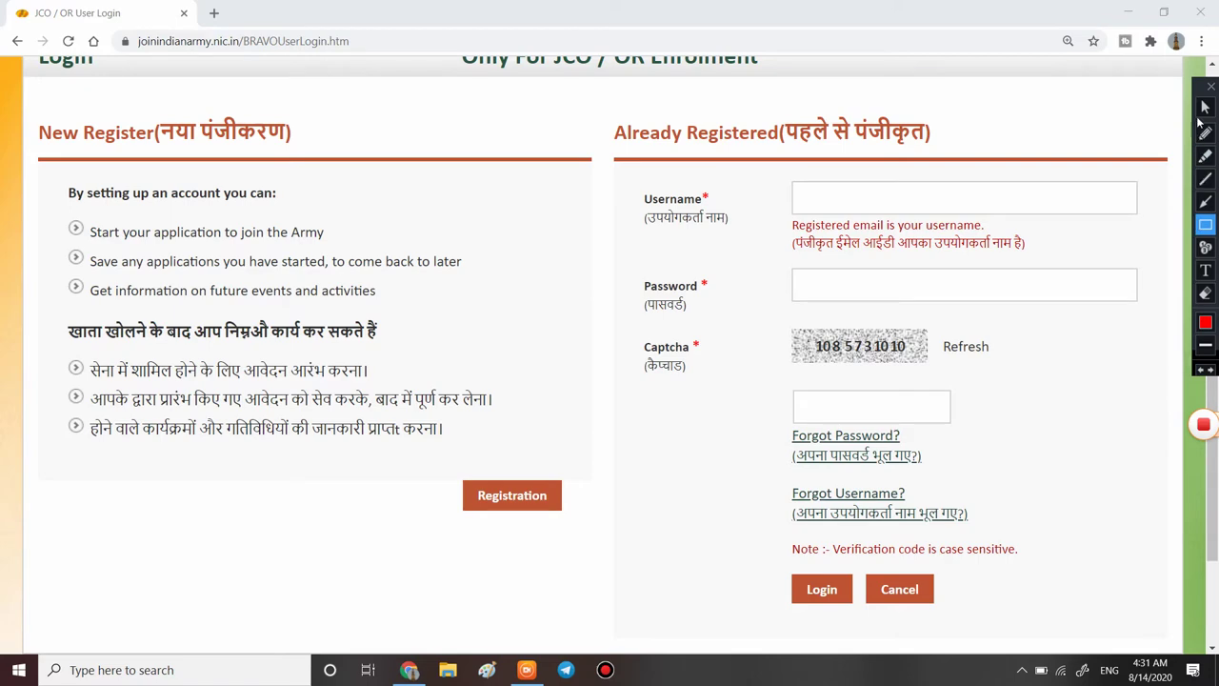
{"action": "left_click", "coordinate": [1205, 106]}
{"action": "left_click", "coordinate": [511, 498]}
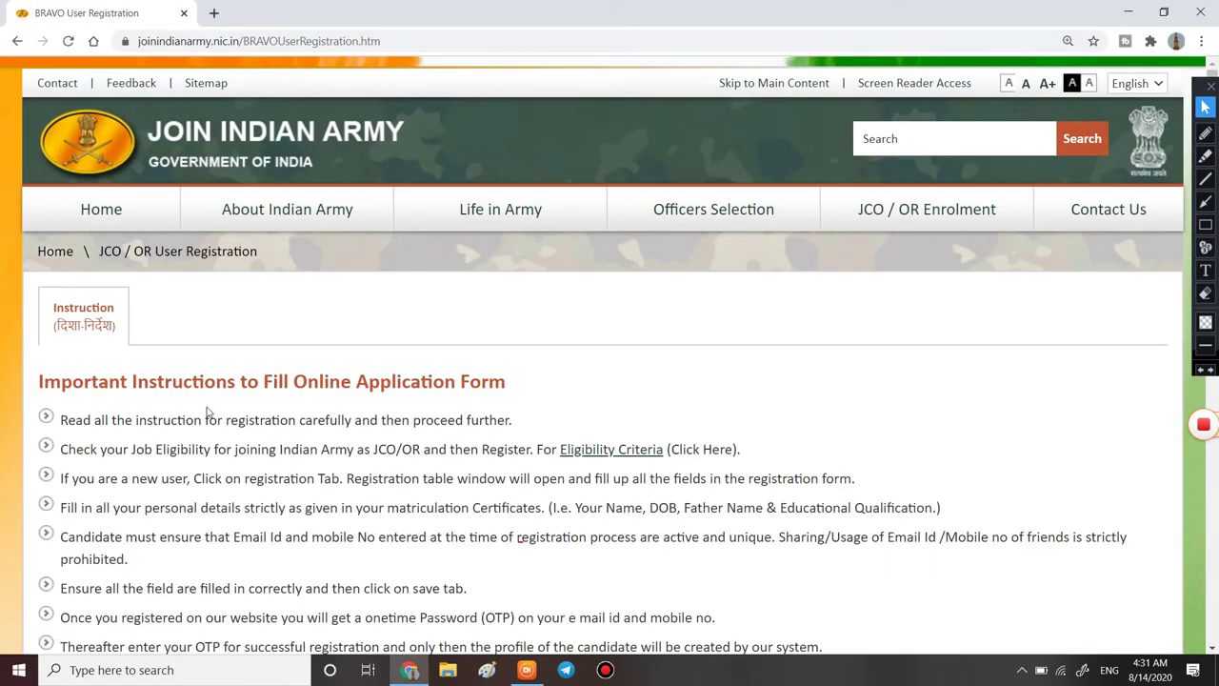
Scroll through the Important Instructions, highlight Continue, and continue to the Personal Details form
{"action": "scroll", "coordinate": [202, 416], "scroll_direction": "down", "scroll_amount": 4}
{"action": "scroll", "coordinate": [202, 417], "scroll_direction": "down", "scroll_amount": 3}
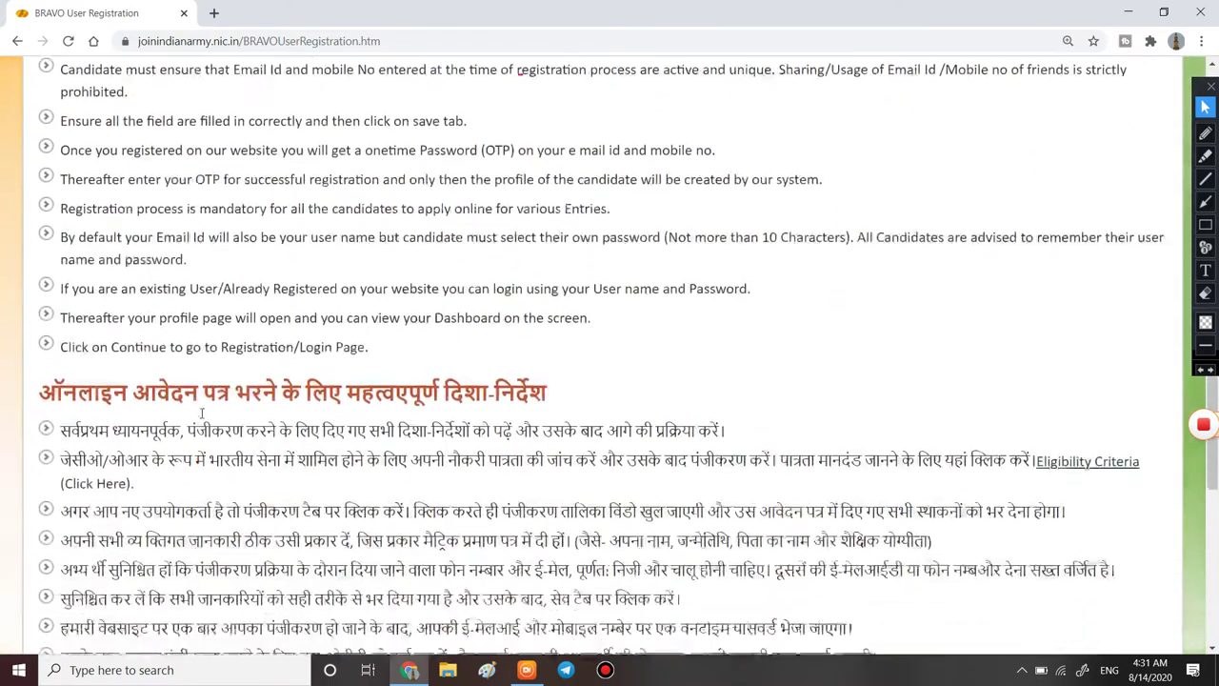
{"action": "scroll", "coordinate": [202, 416], "scroll_direction": "down", "scroll_amount": 1}
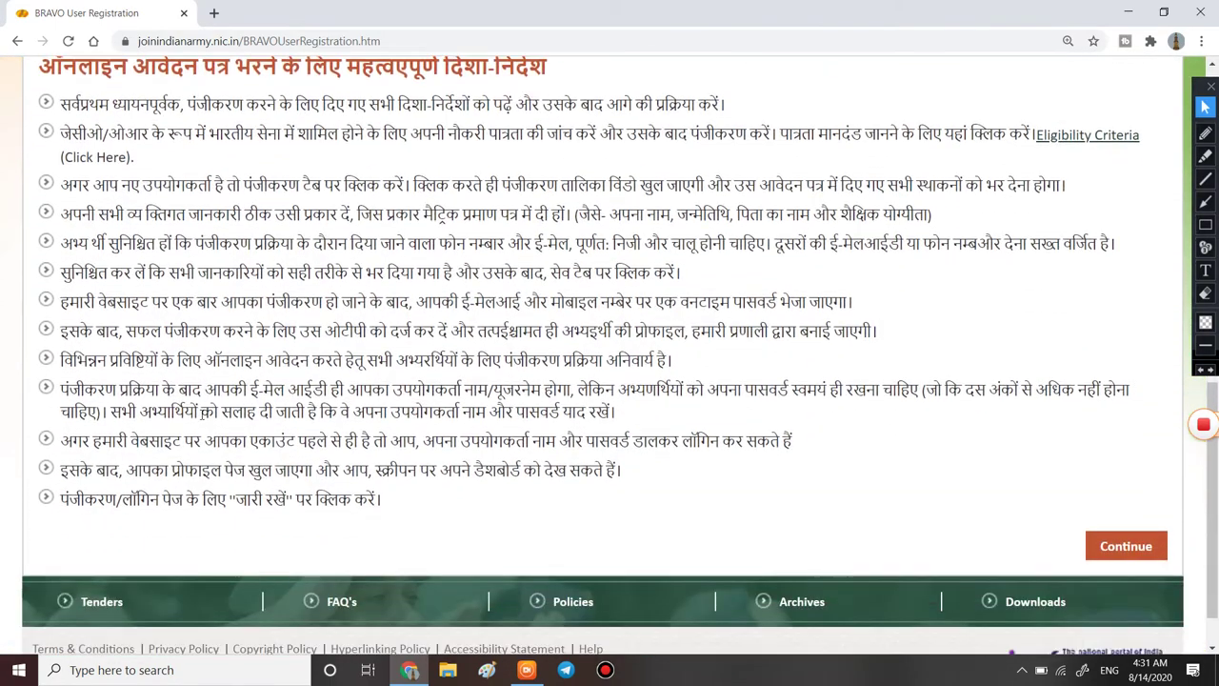
{"action": "scroll", "coordinate": [202, 416], "scroll_direction": "up", "scroll_amount": 1}
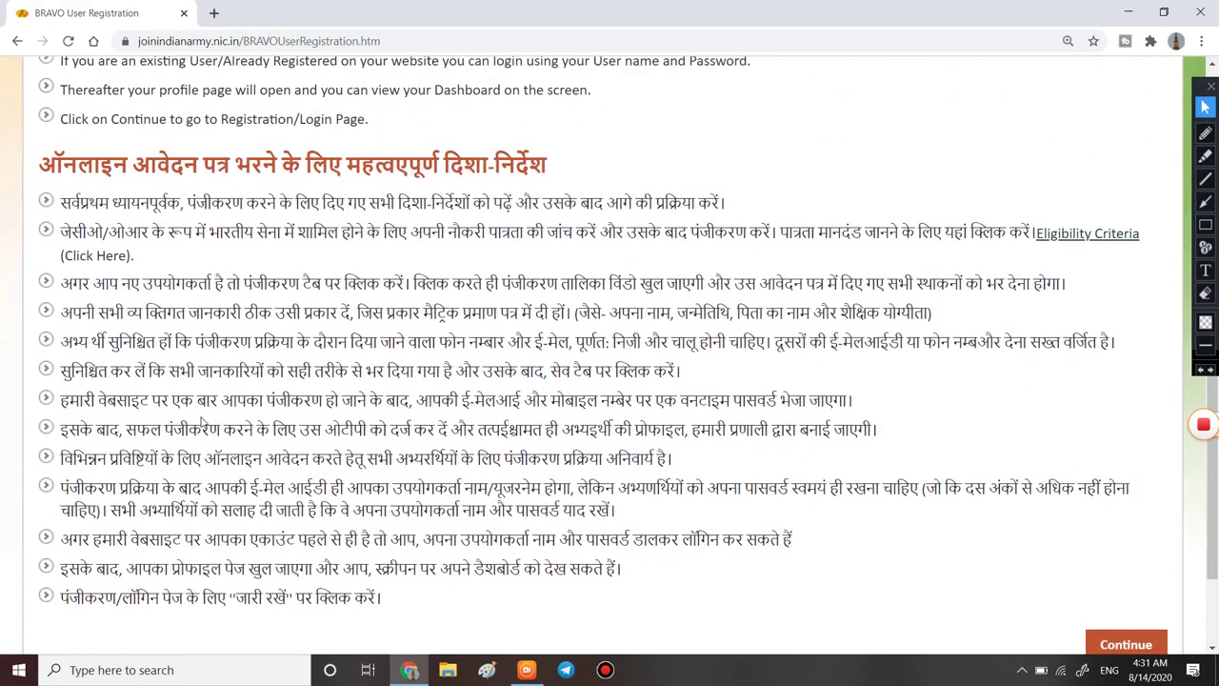
{"action": "scroll", "coordinate": [202, 417], "scroll_direction": "down", "scroll_amount": 1}
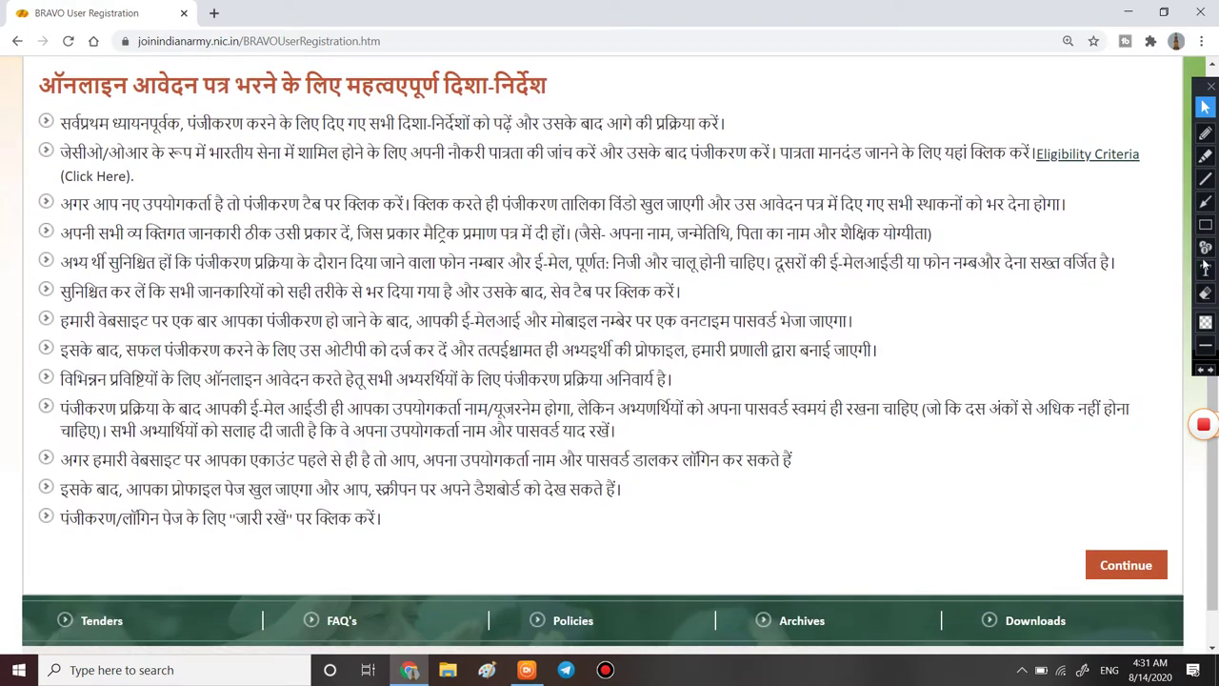
{"action": "left_click", "coordinate": [1205, 224]}
{"action": "left_click_drag", "start_coordinate": [1067, 530], "coordinate": [1181, 590]}
{"action": "left_click", "coordinate": [1201, 371]}
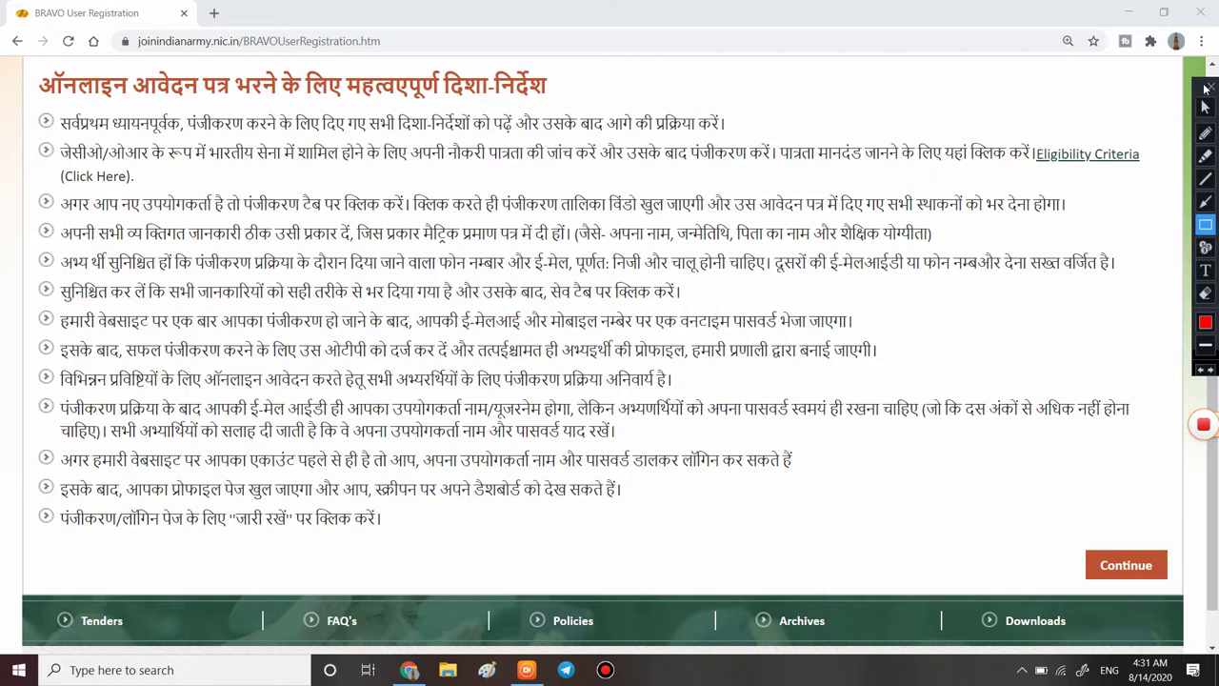
{"action": "left_click", "coordinate": [1205, 106]}
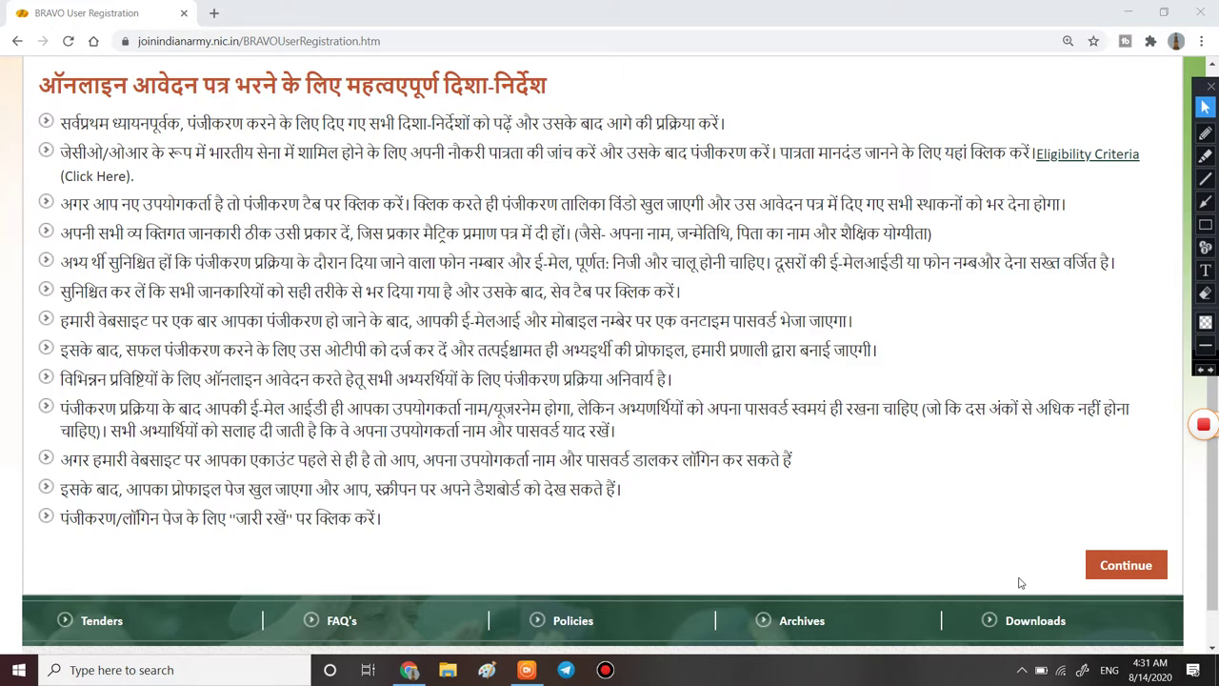
{"action": "left_click", "coordinate": [1127, 564]}
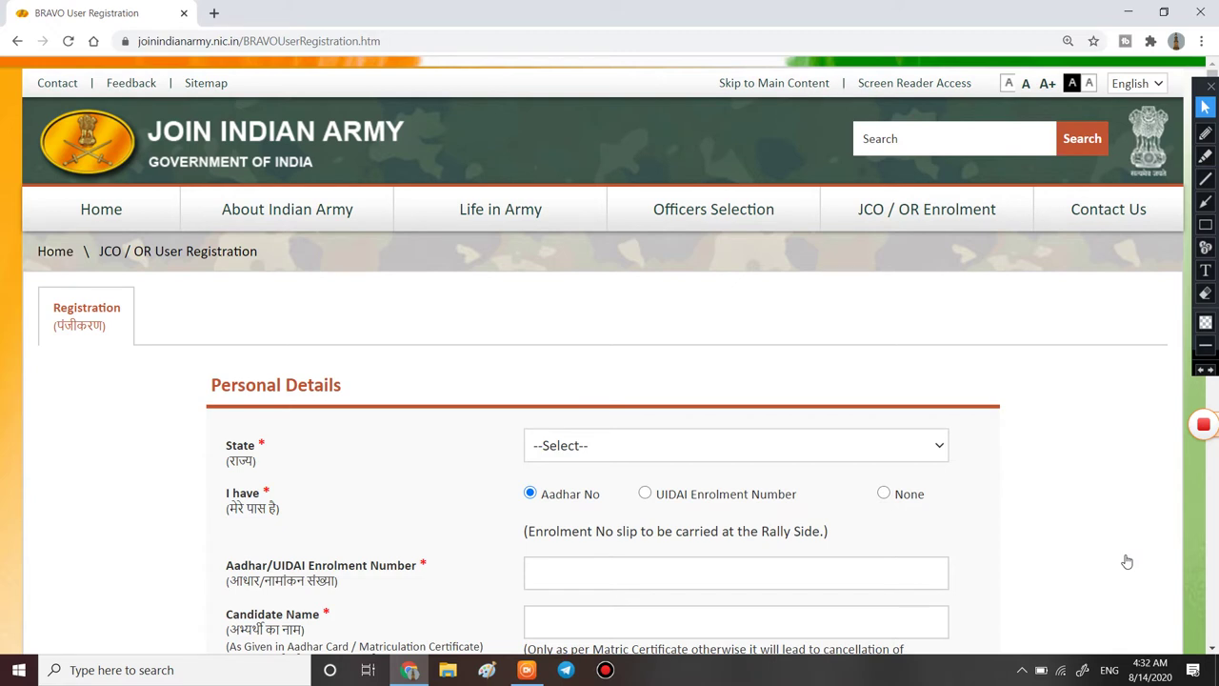
Zoom the registration page in to 175% for readability
{"action": "scroll", "coordinate": [1134, 527], "scroll_direction": "down", "scroll_amount": 2}
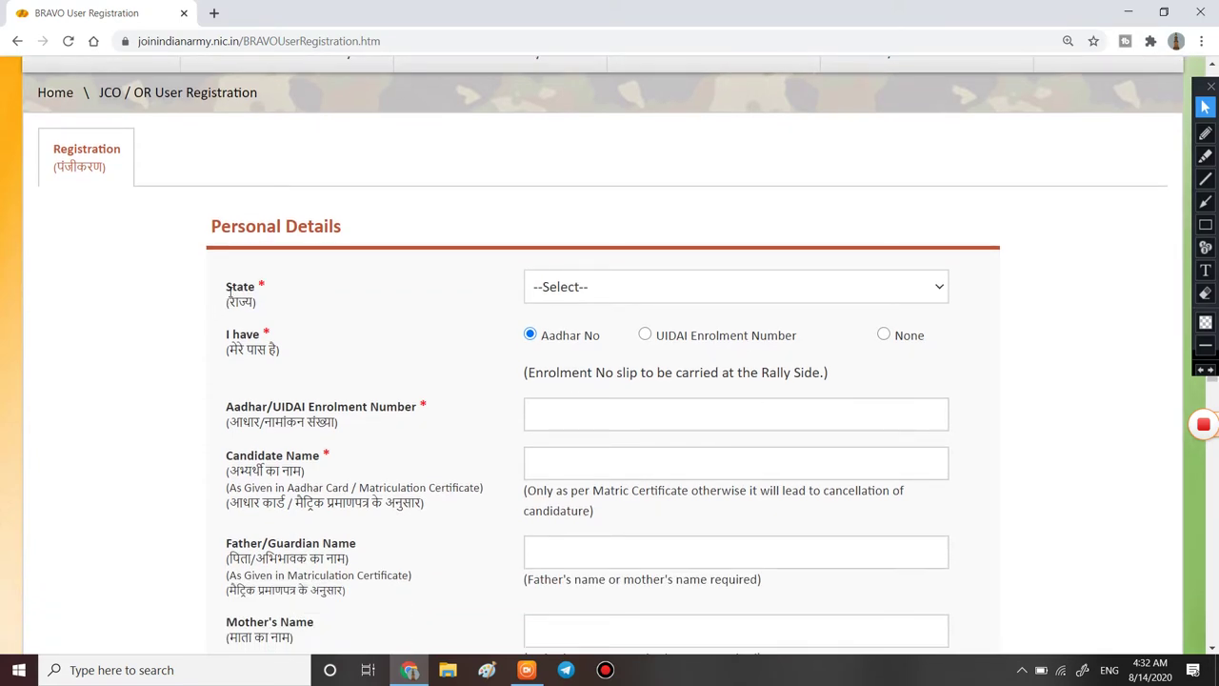
{"action": "key", "text": "ctrl+plus"}
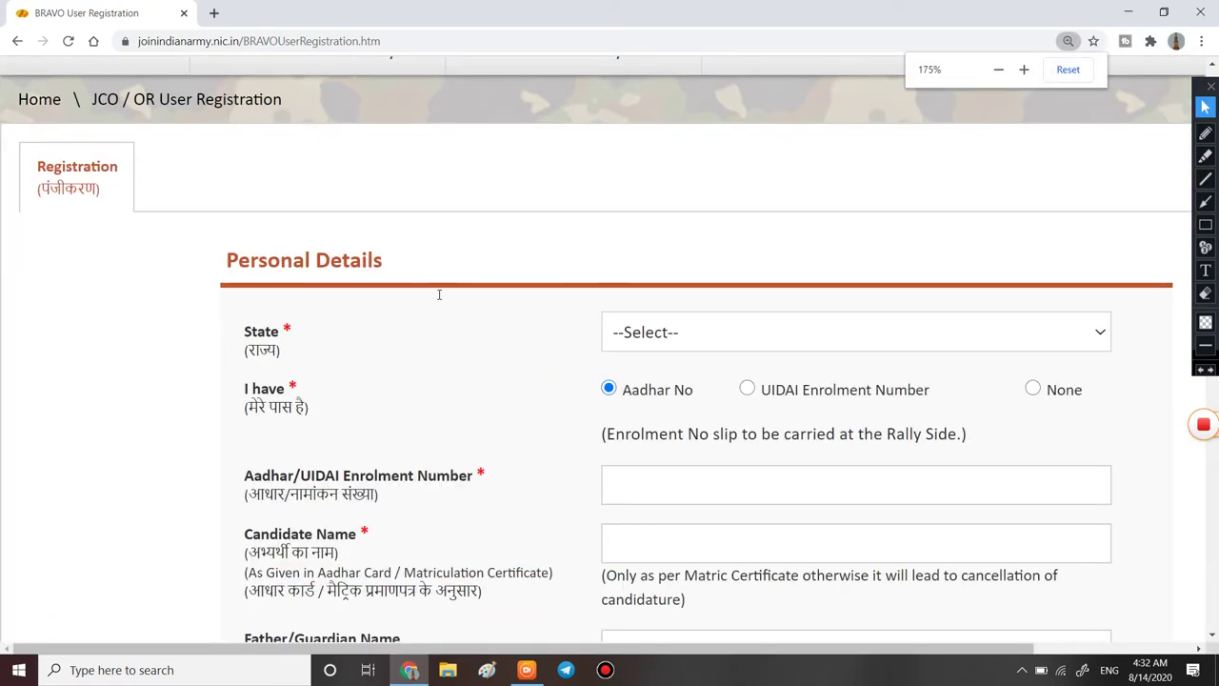
{"action": "key", "text": "ctrl+plus"}
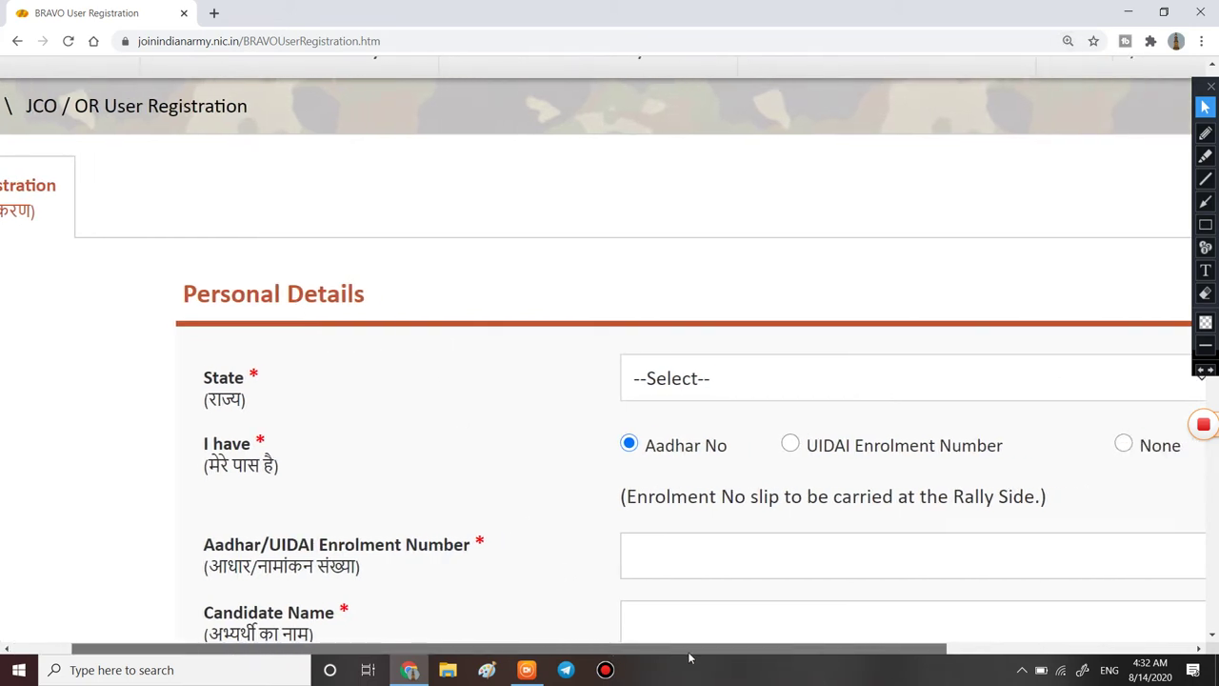
{"action": "left_click_drag", "start_coordinate": [690, 656], "coordinate": [775, 655]}
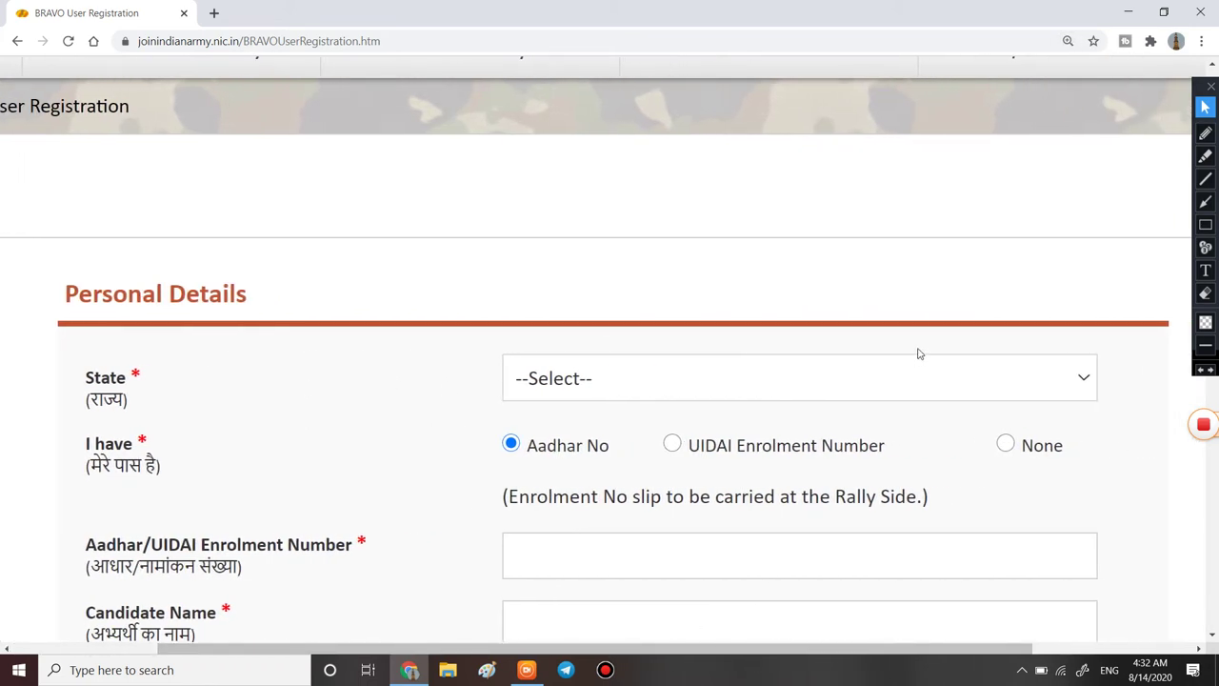
Select RAJASTHAN from the State dropdown
{"action": "left_click", "coordinate": [1085, 379]}
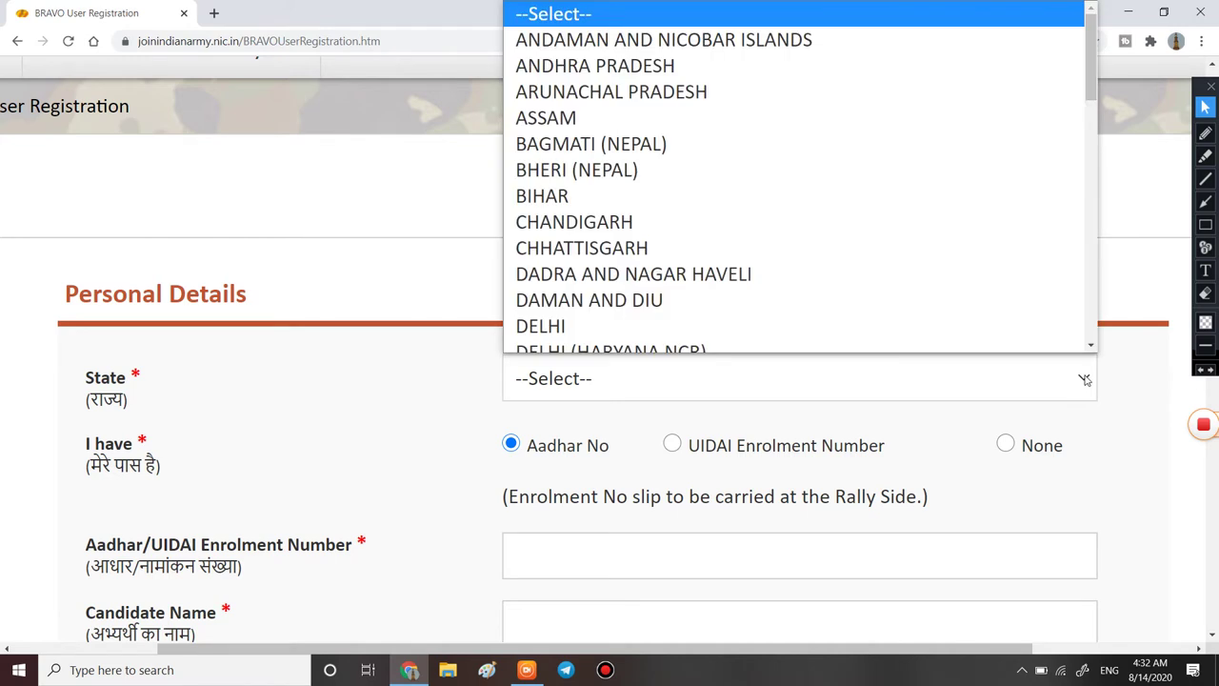
{"action": "scroll", "coordinate": [821, 195], "scroll_direction": "down", "scroll_amount": 6}
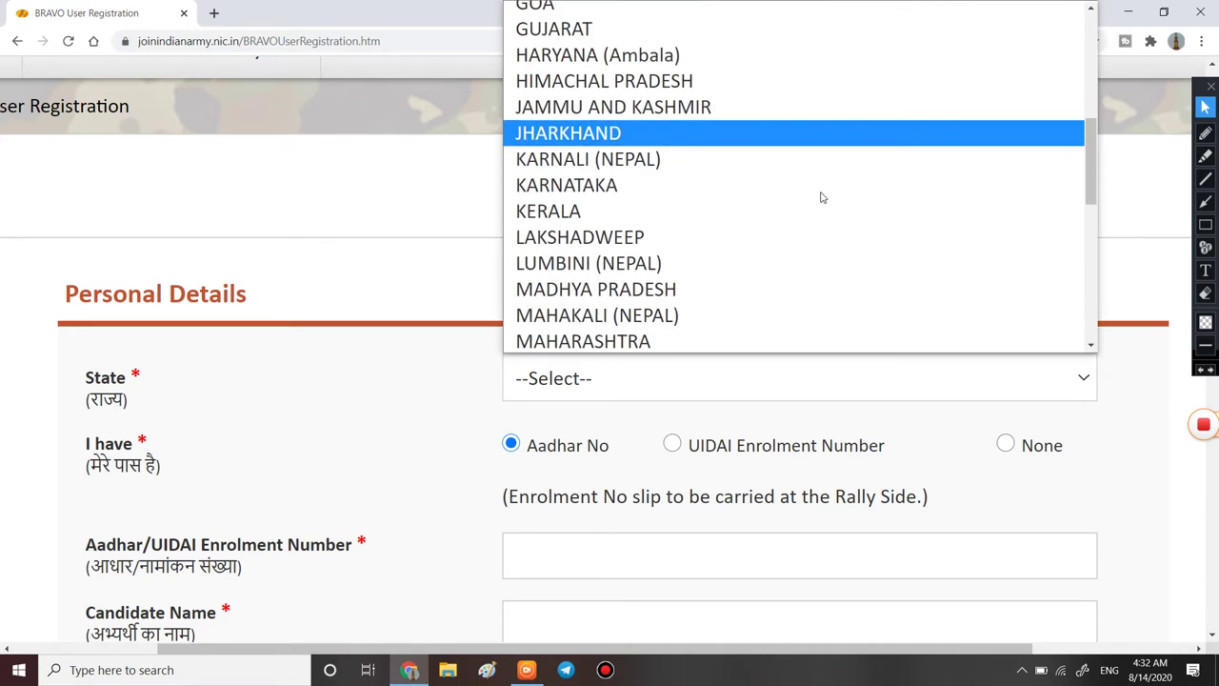
{"action": "scroll", "coordinate": [822, 198], "scroll_direction": "down", "scroll_amount": 2}
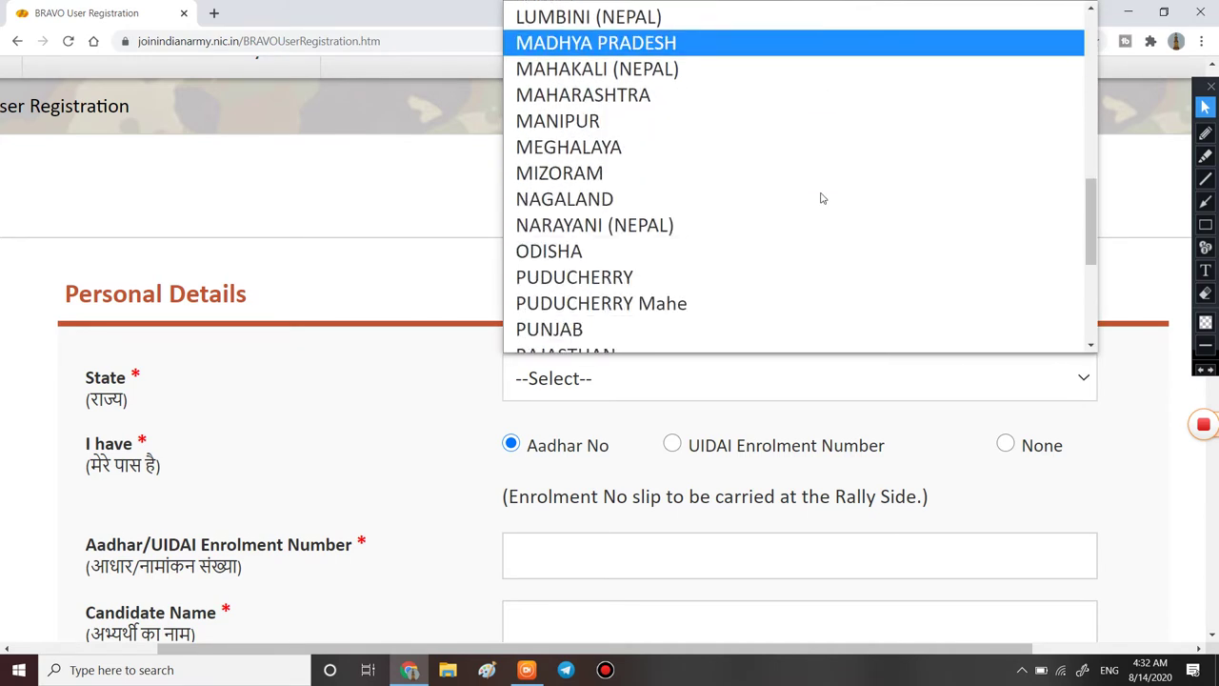
{"action": "scroll", "coordinate": [822, 199], "scroll_direction": "down", "scroll_amount": 2}
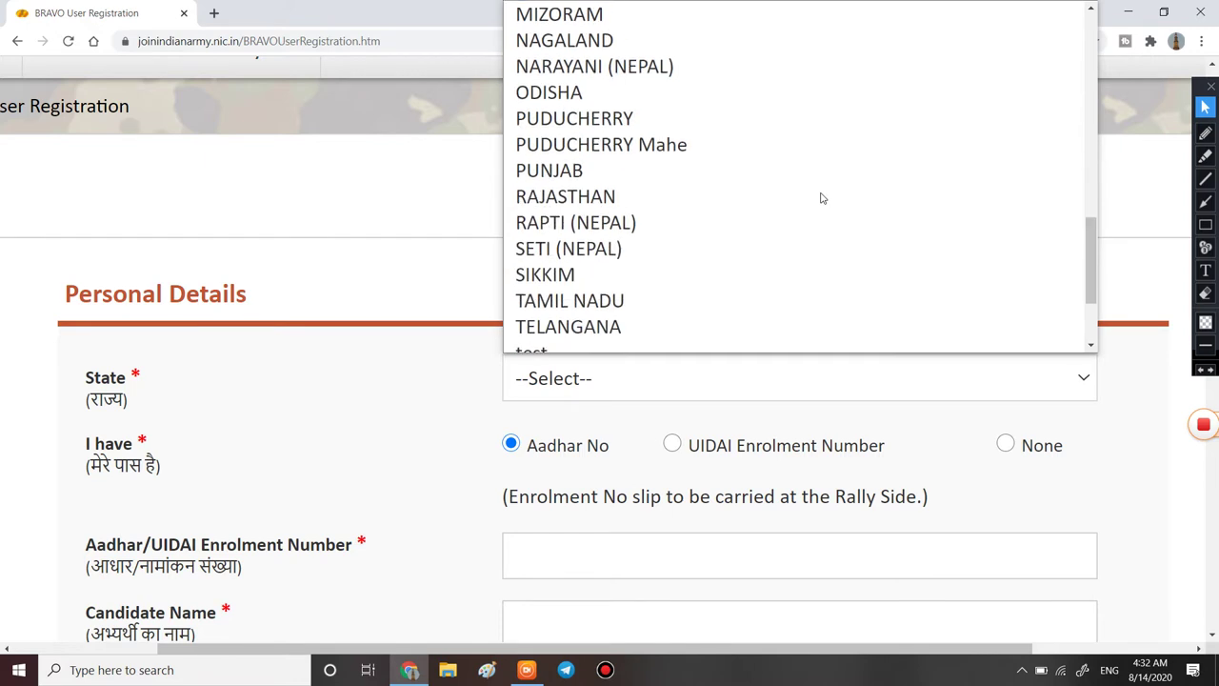
{"action": "scroll", "coordinate": [822, 198], "scroll_direction": "down", "scroll_amount": 2}
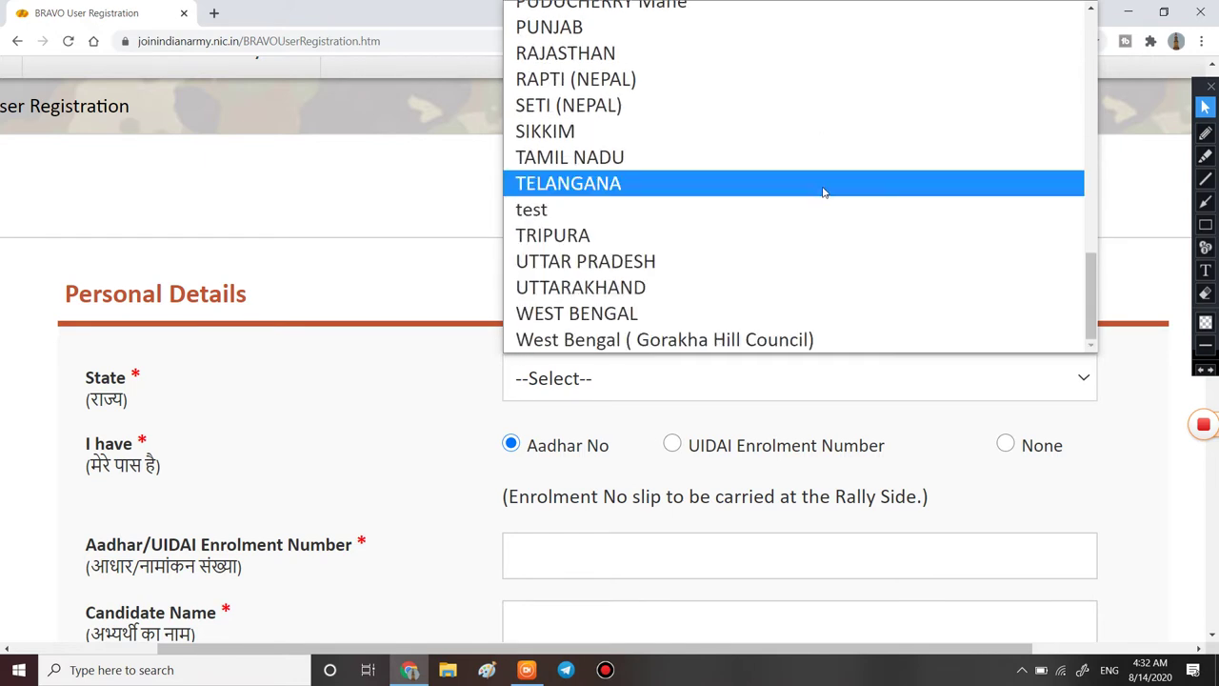
{"action": "scroll", "coordinate": [824, 193], "scroll_direction": "up", "scroll_amount": 6}
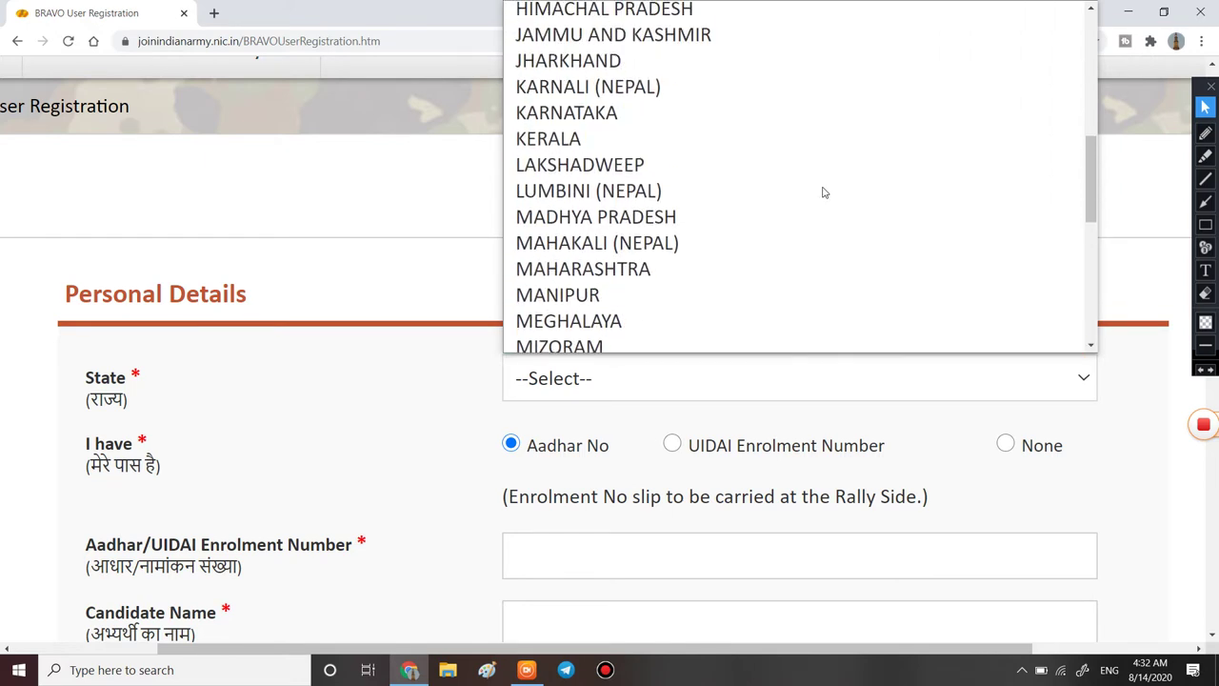
{"action": "scroll", "coordinate": [824, 193], "scroll_direction": "up", "scroll_amount": 2}
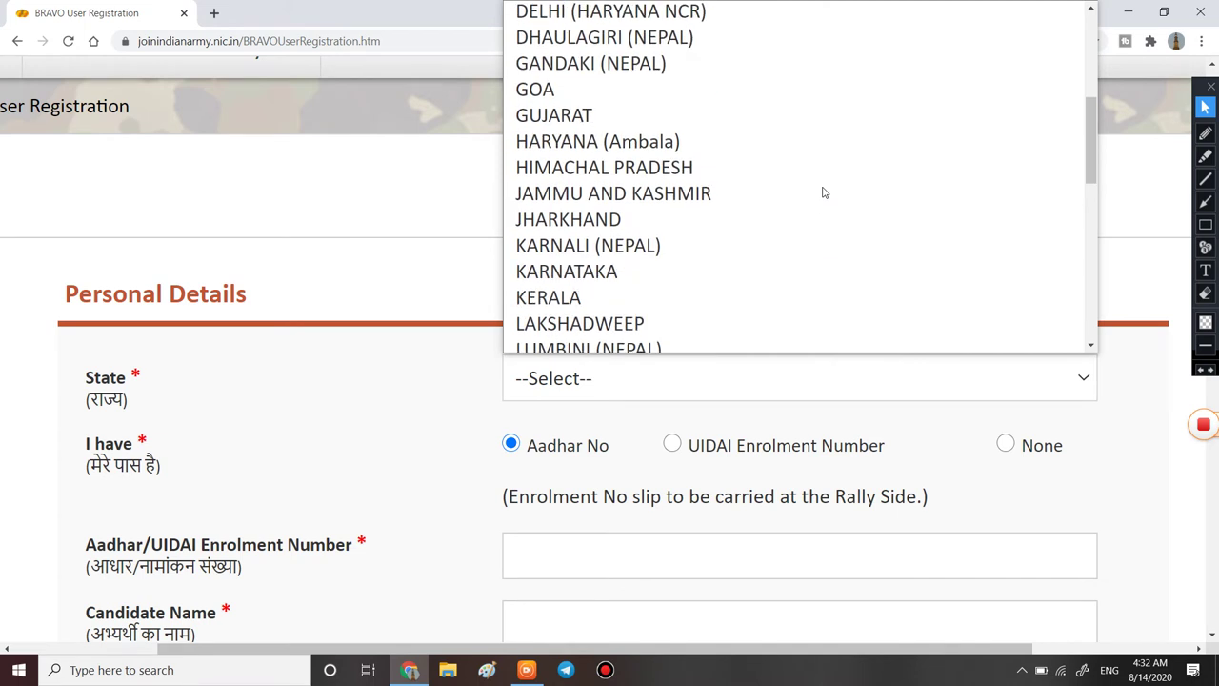
{"action": "key", "text": "r"}
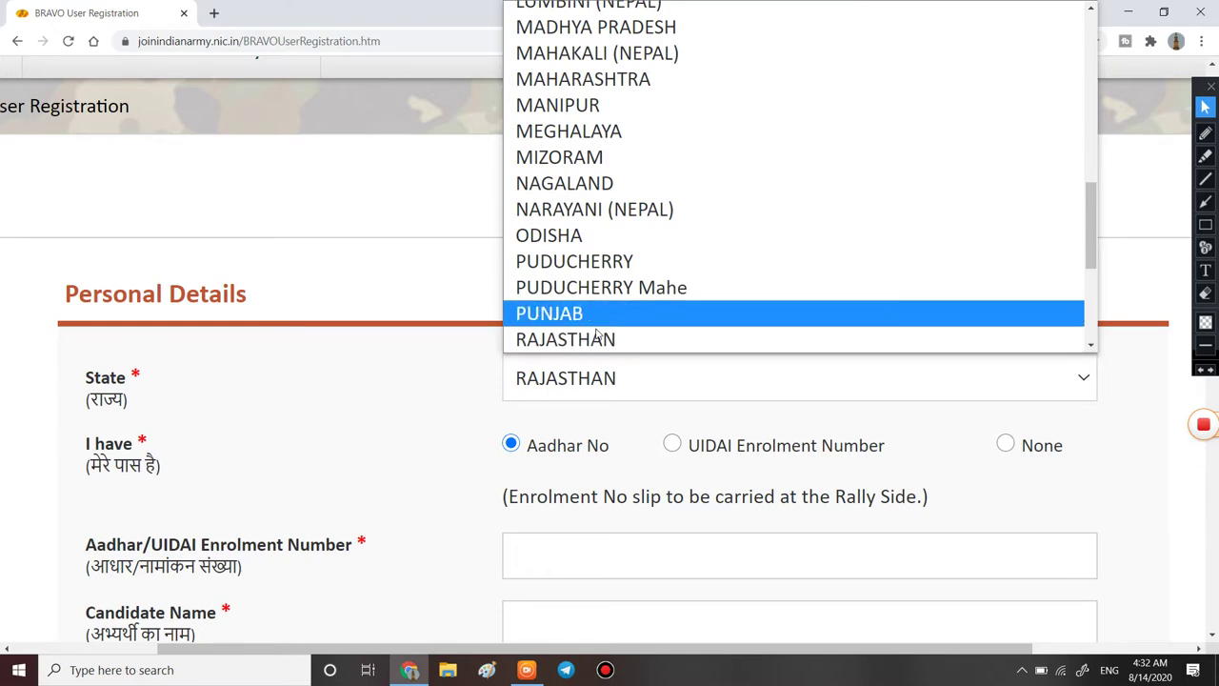
{"action": "scroll", "coordinate": [581, 338], "scroll_direction": "down", "scroll_amount": 1}
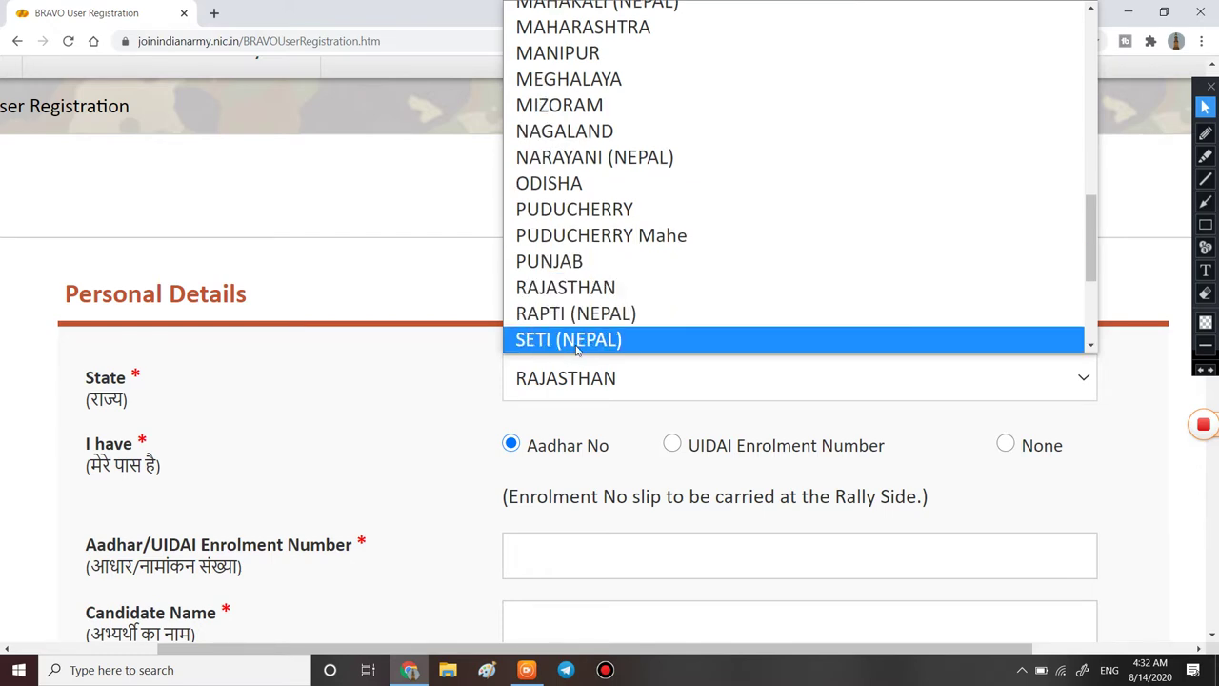
{"action": "left_click", "coordinate": [585, 297]}
{"action": "scroll", "coordinate": [699, 419], "scroll_direction": "down", "scroll_amount": 3}
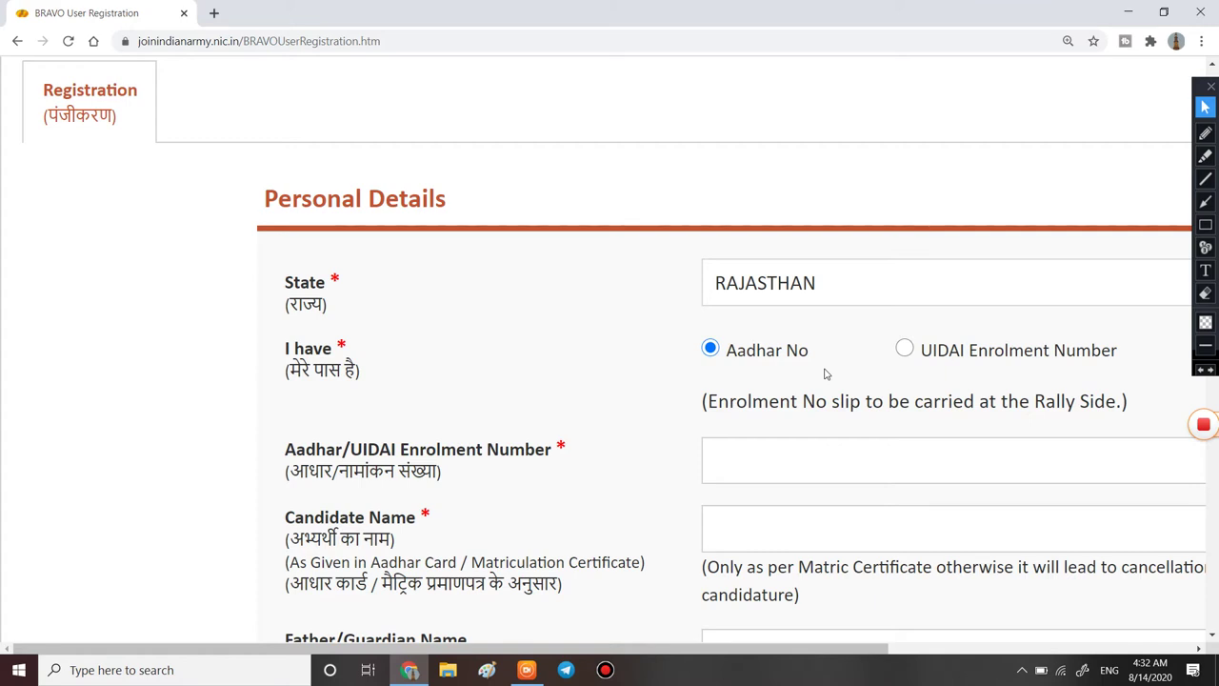
Enter the candidate's Aadhar number and full name
{"action": "scroll", "coordinate": [826, 375], "scroll_direction": "down", "scroll_amount": 1}
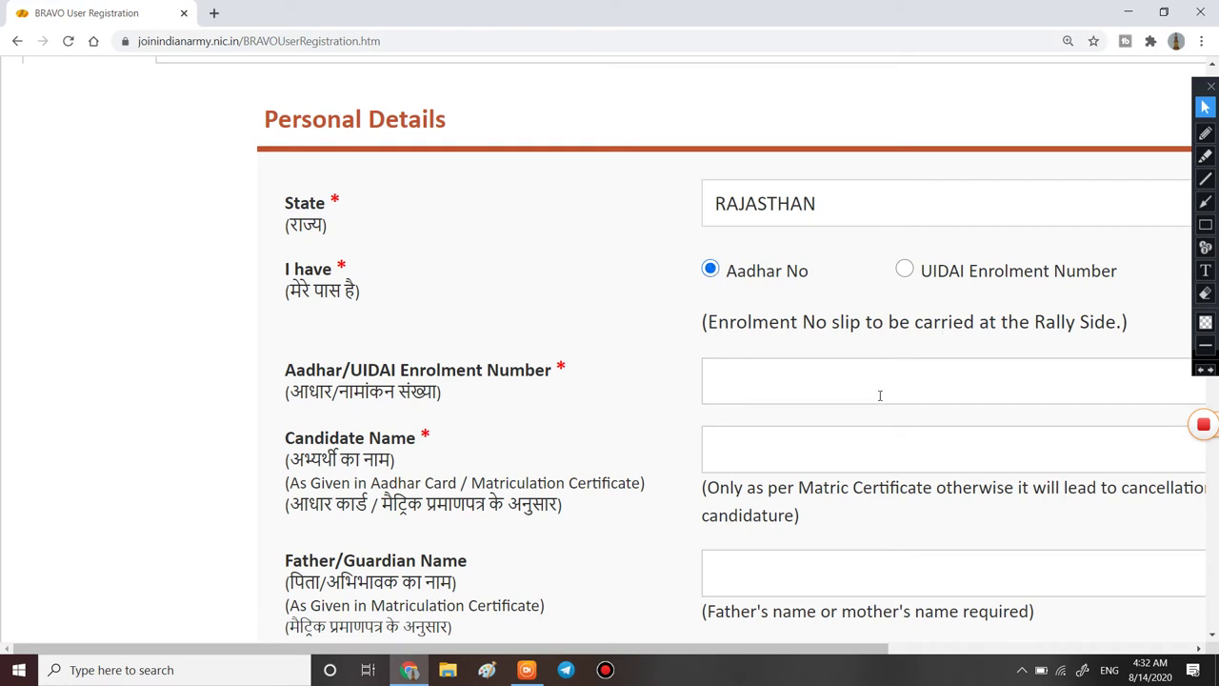
{"action": "left_click", "coordinate": [850, 390]}
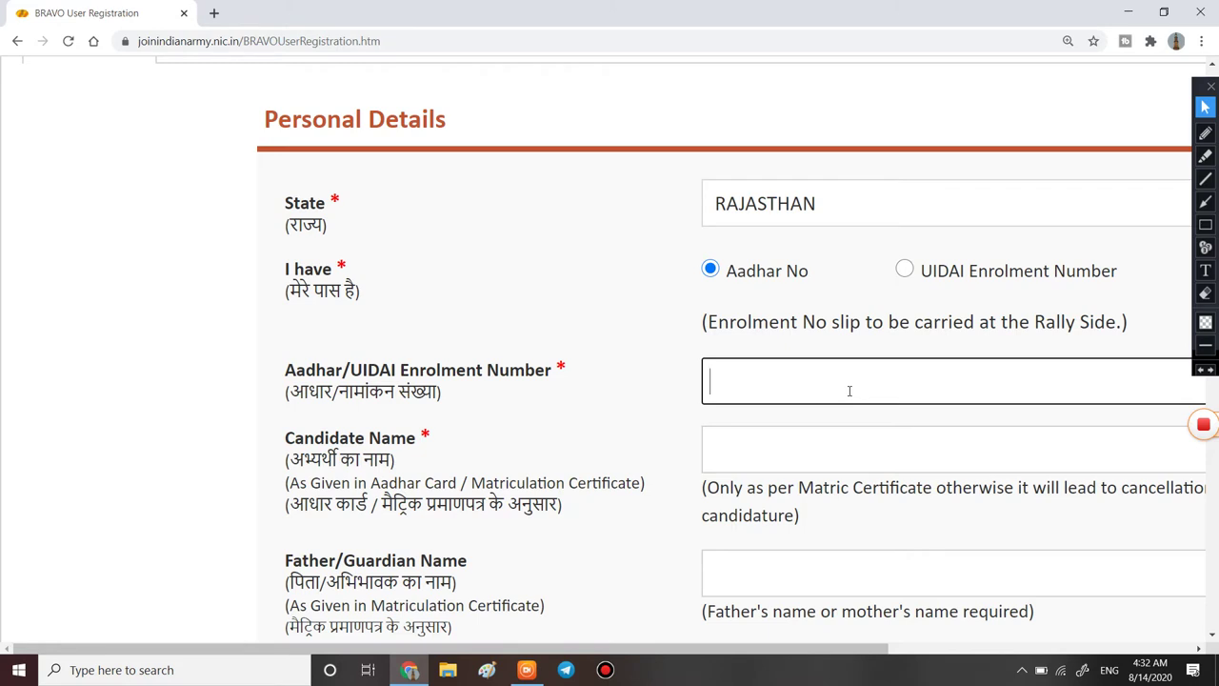
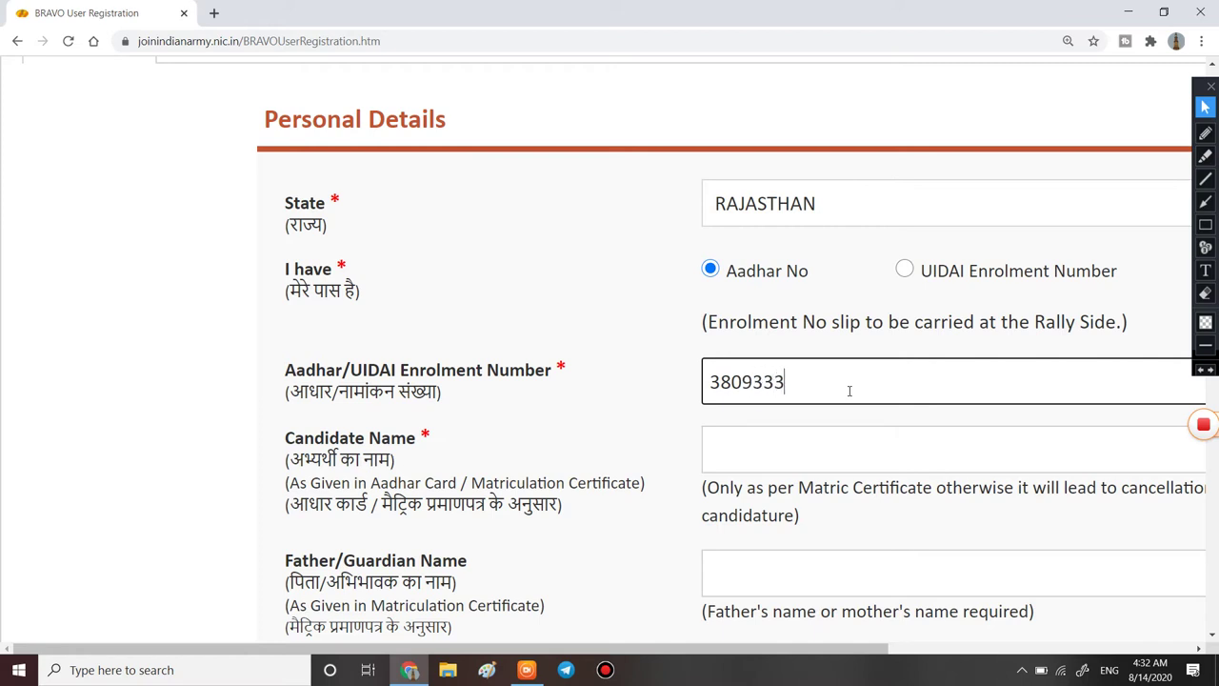
{"action": "scroll", "coordinate": [850, 392], "scroll_direction": "down", "scroll_amount": 1}
{"action": "scroll", "coordinate": [850, 394], "scroll_direction": "down", "scroll_amount": 1}
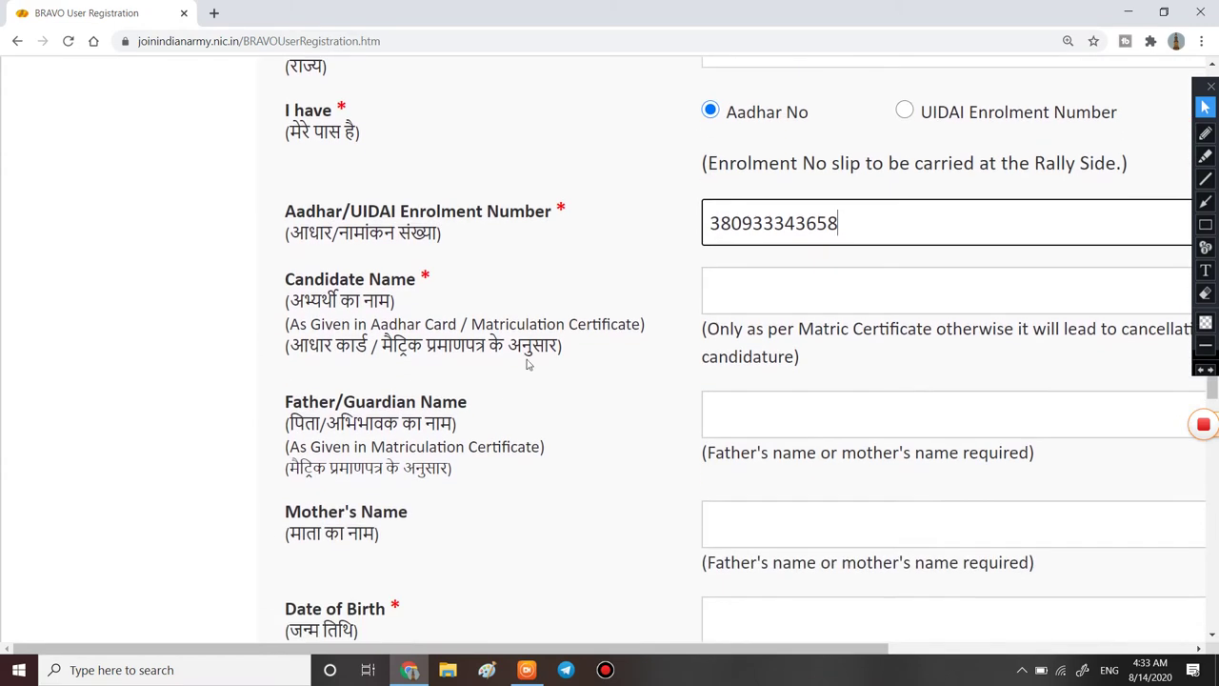
{"action": "left_click", "coordinate": [779, 299]}
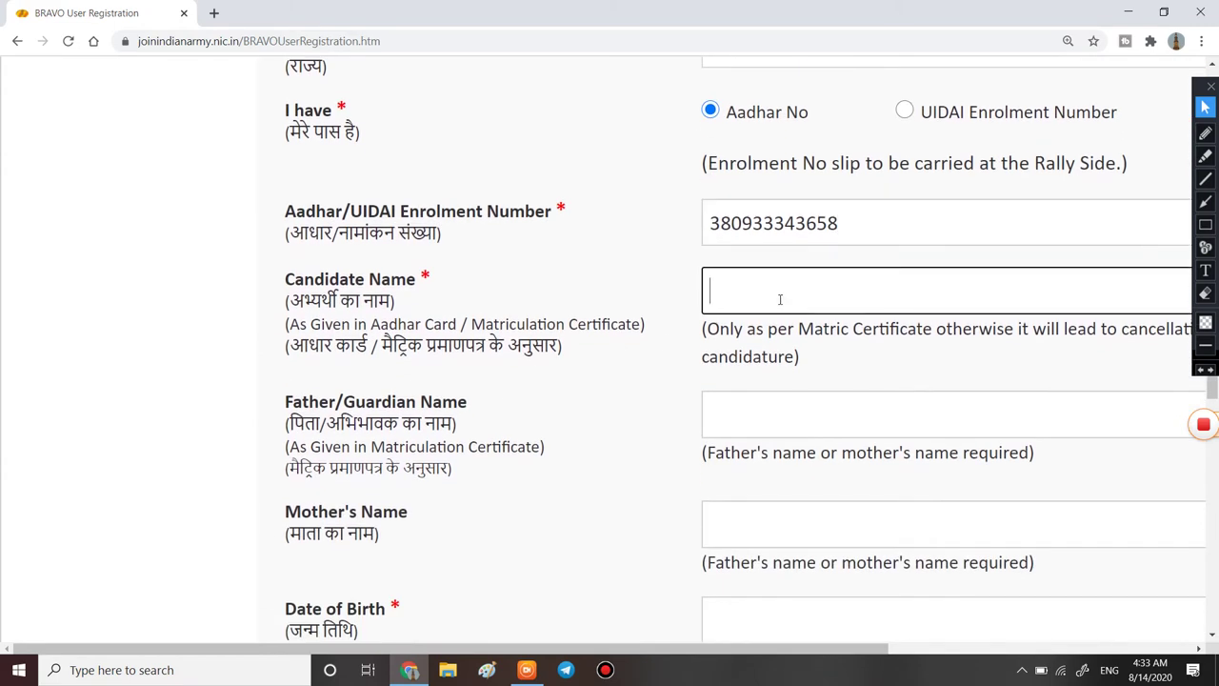
{"action": "type", "text": "M"}
{"action": "key", "text": "BackSpace"}
Enter the father/guardian's name and the mother's name
{"action": "left_click", "coordinate": [748, 407]}
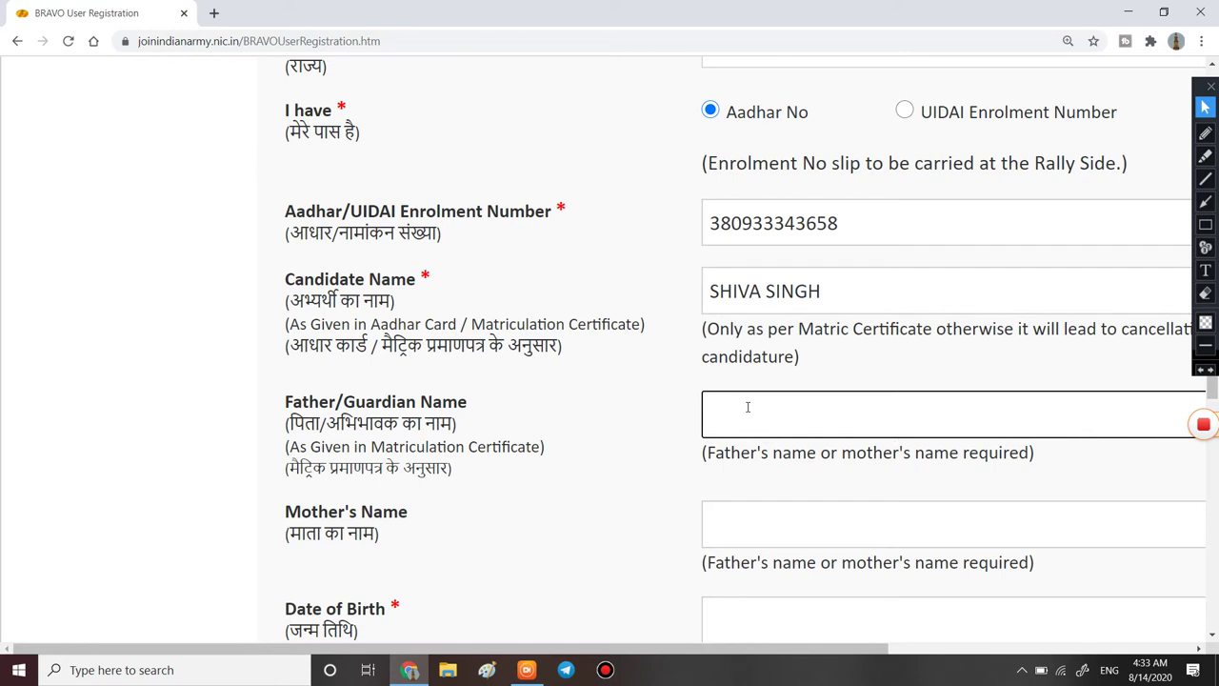
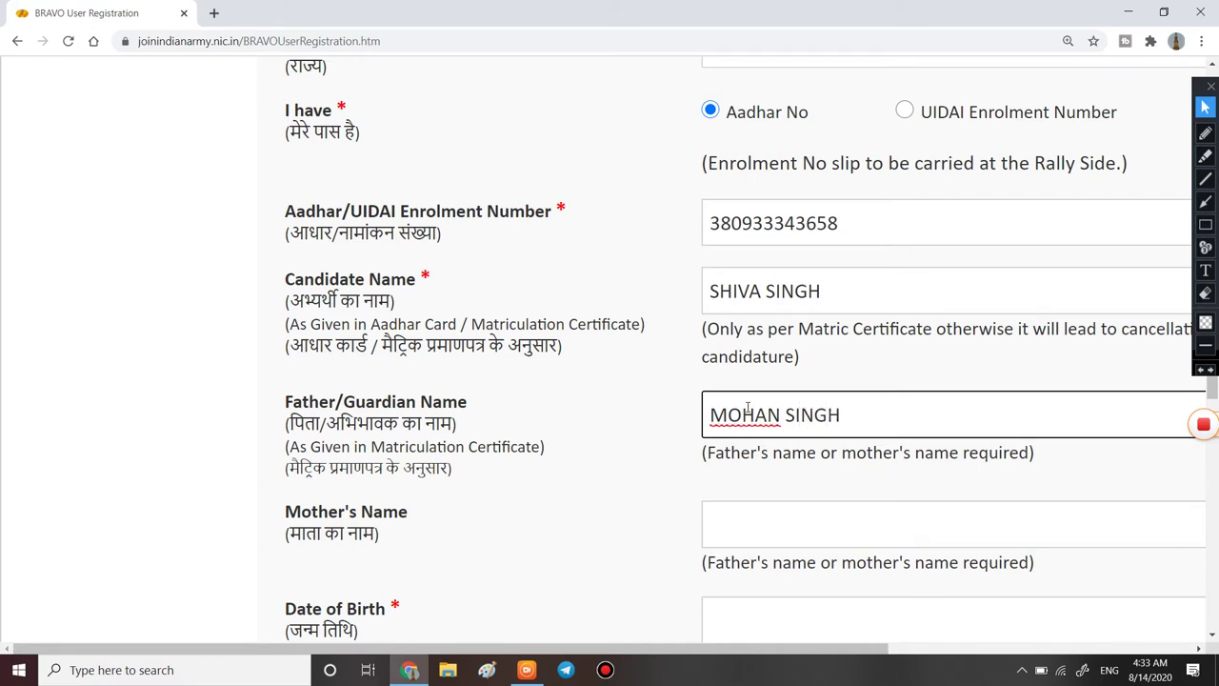
{"action": "key", "text": "Tab"}
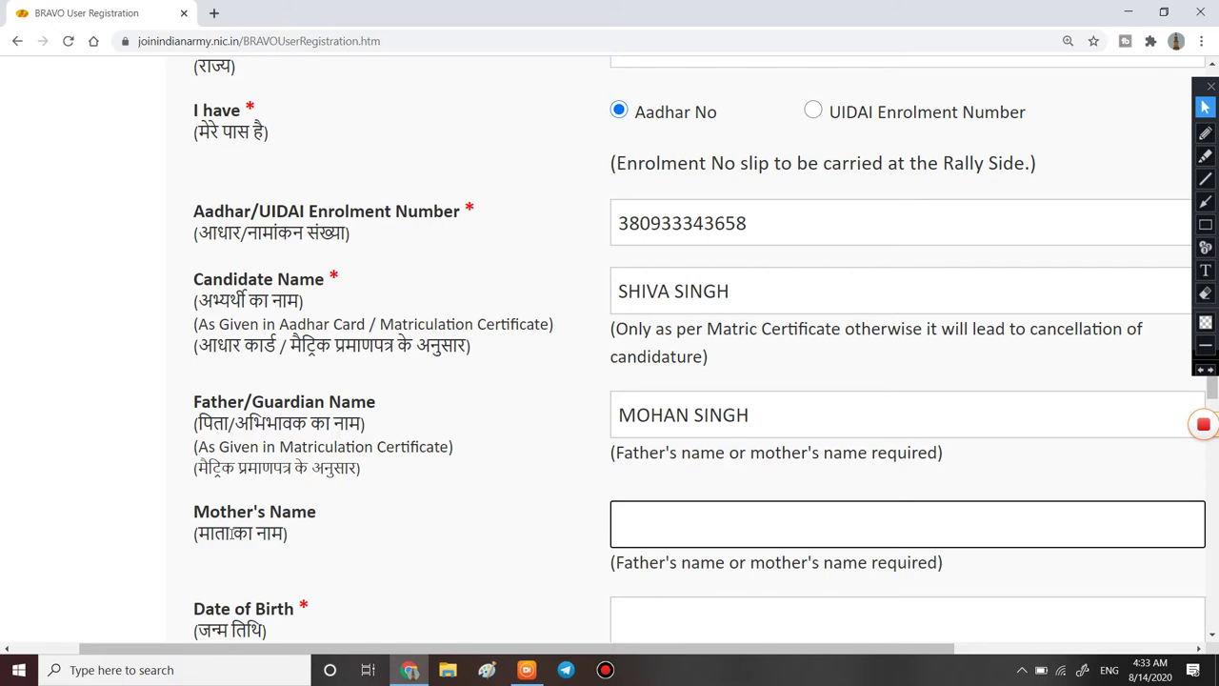
{"action": "left_click", "coordinate": [230, 515]}
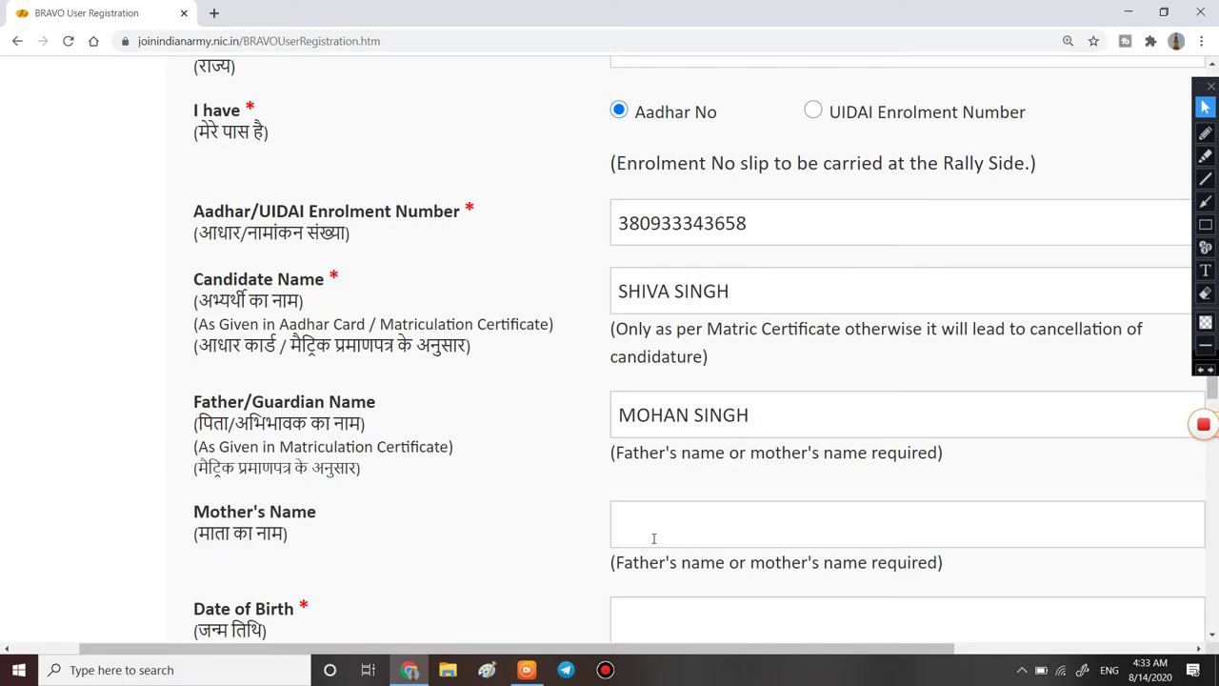
{"action": "left_click", "coordinate": [674, 509]}
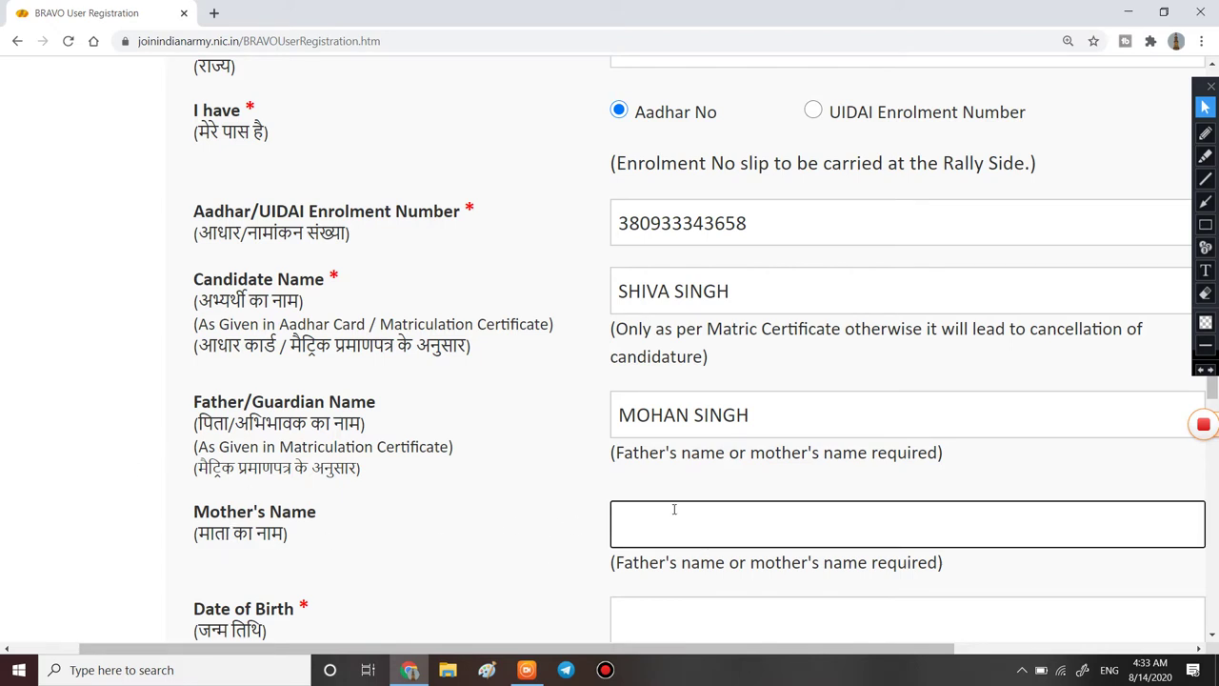
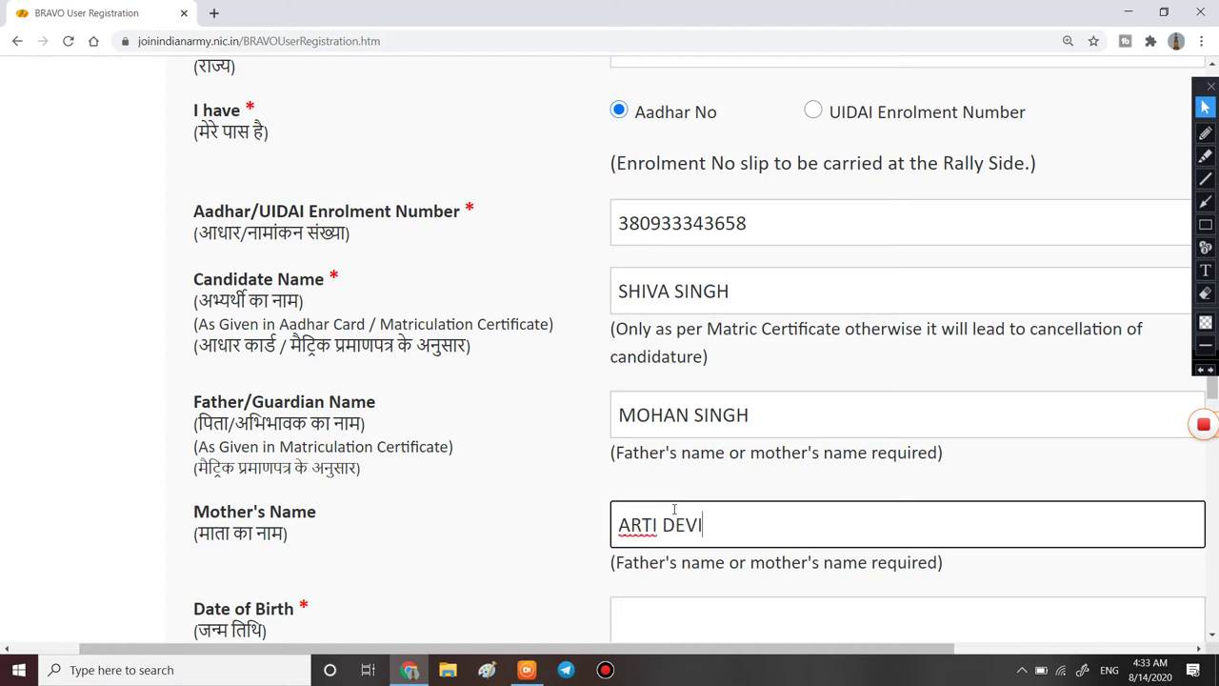
{"action": "scroll", "coordinate": [673, 507], "scroll_direction": "down", "scroll_amount": 2}
{"action": "scroll", "coordinate": [674, 505], "scroll_direction": "down", "scroll_amount": 1}
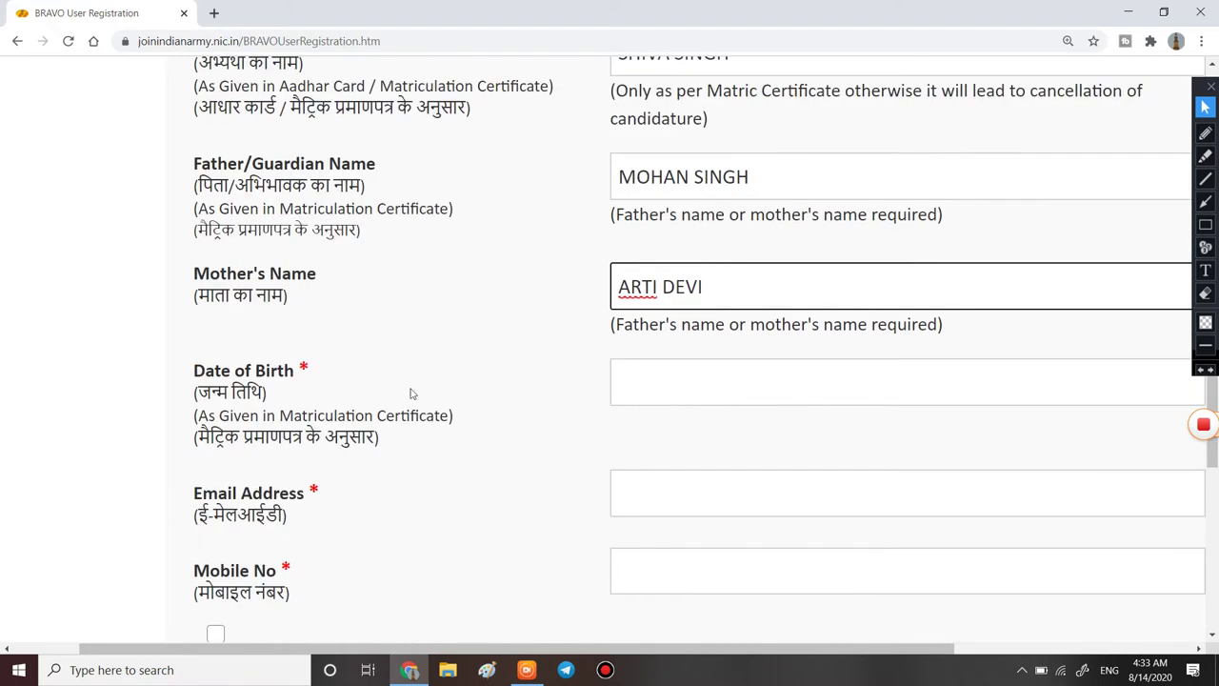
{"action": "left_click", "coordinate": [684, 395]}
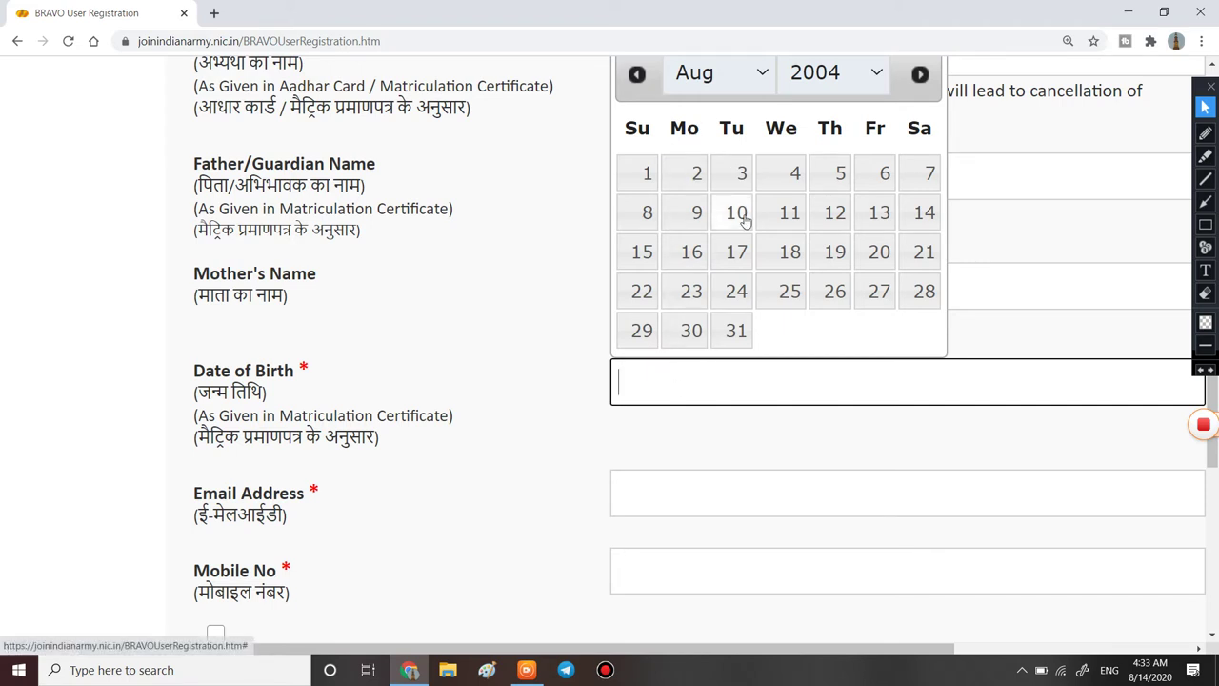
{"action": "scroll", "coordinate": [746, 219], "scroll_direction": "up", "scroll_amount": 1}
{"action": "left_click", "coordinate": [763, 155]}
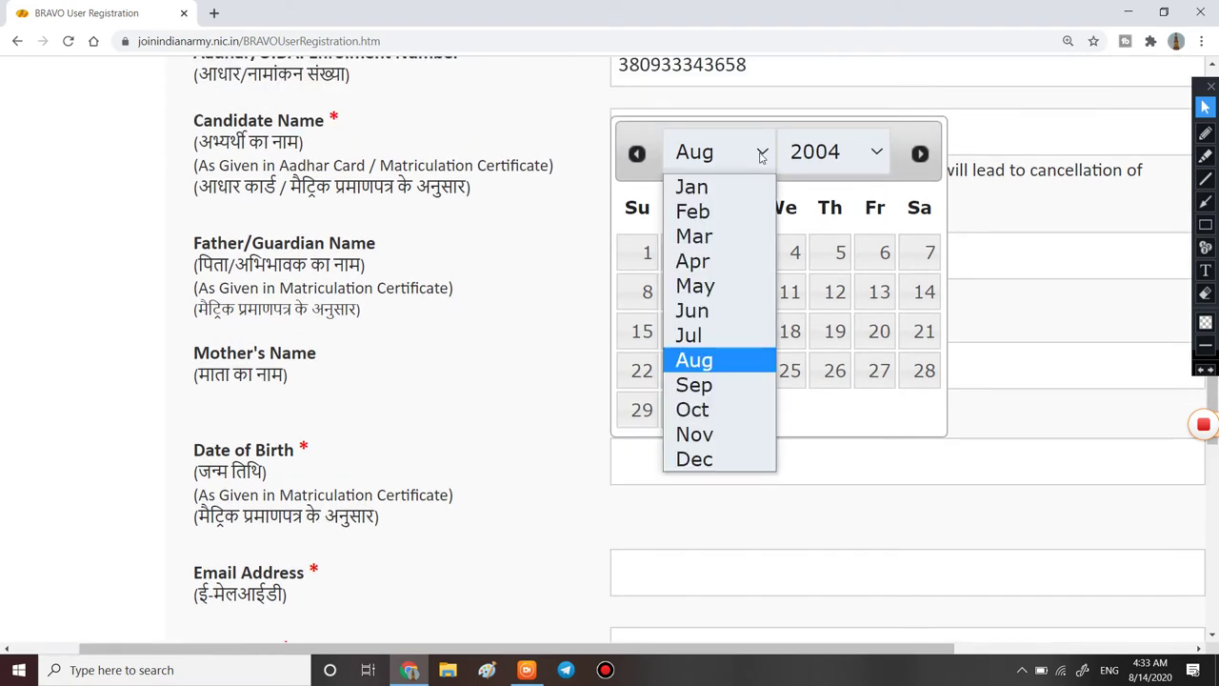
{"action": "left_click", "coordinate": [695, 334]}
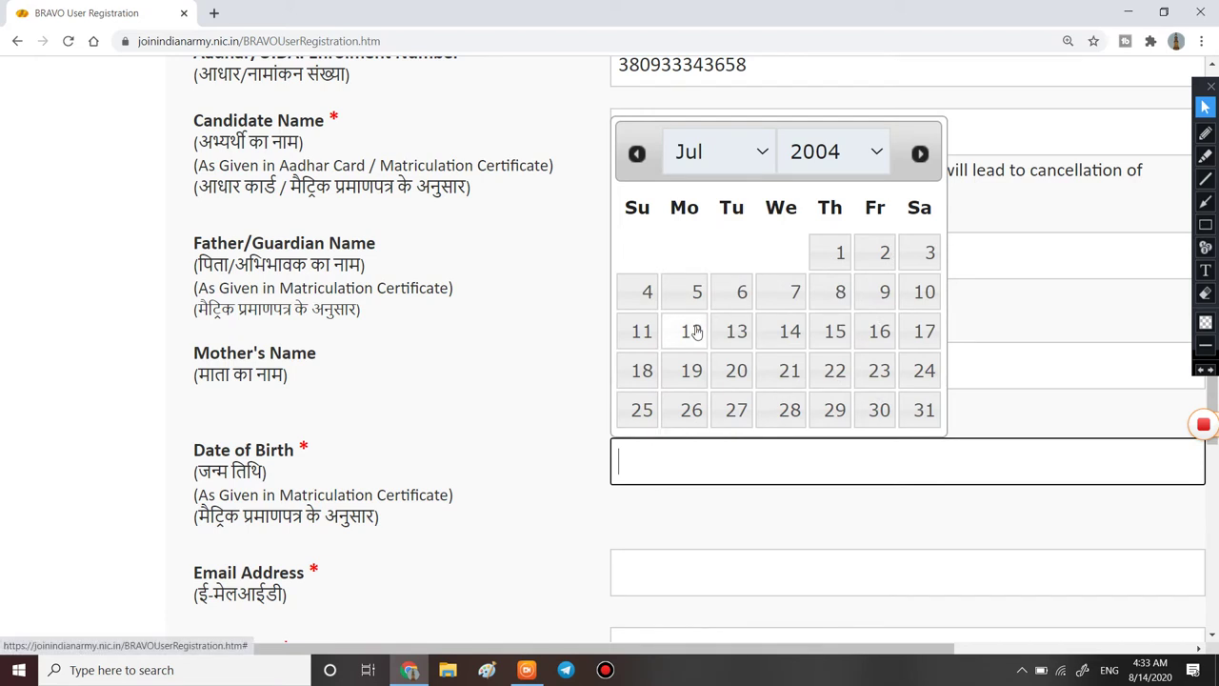
{"action": "left_click", "coordinate": [834, 152]}
{"action": "scroll", "coordinate": [832, 352], "scroll_direction": "up", "scroll_amount": 1}
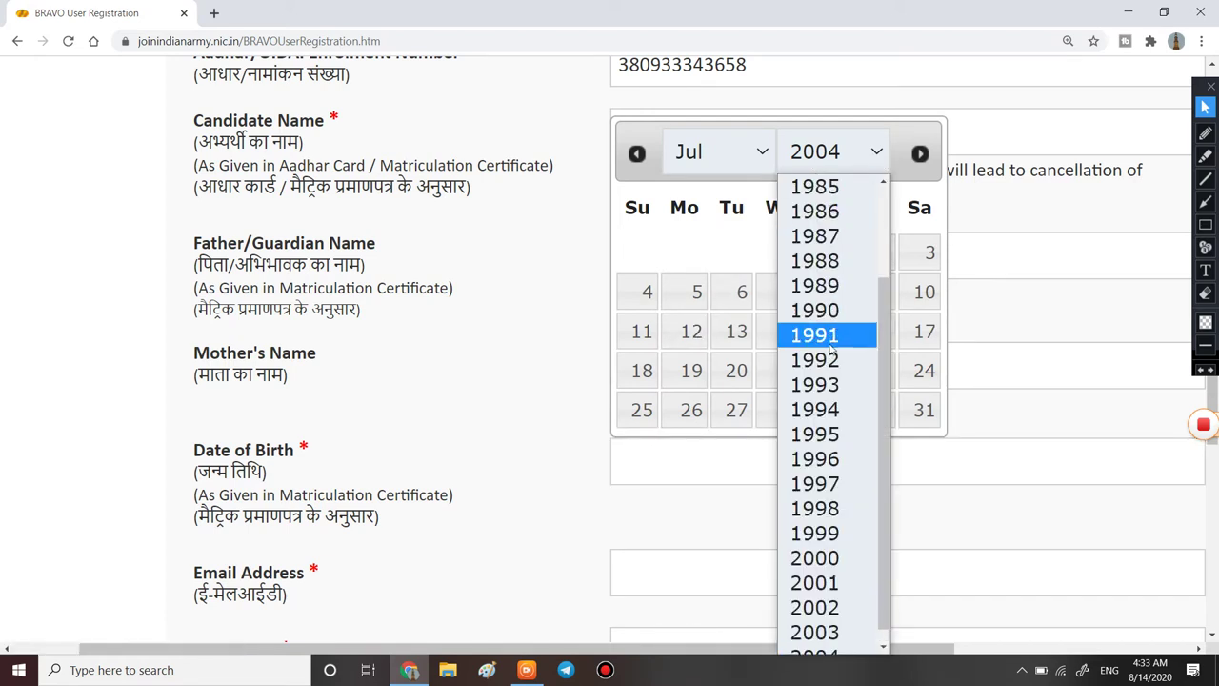
{"action": "scroll", "coordinate": [828, 357], "scroll_direction": "down", "scroll_amount": 1}
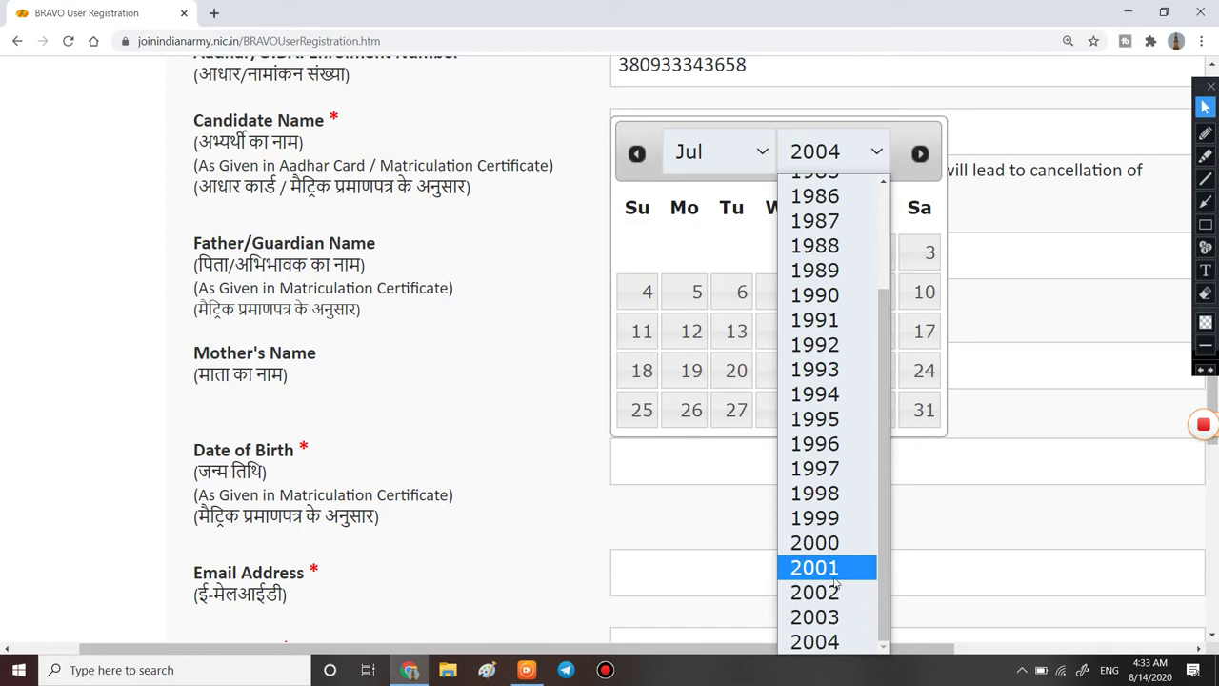
{"action": "left_click", "coordinate": [829, 570]}
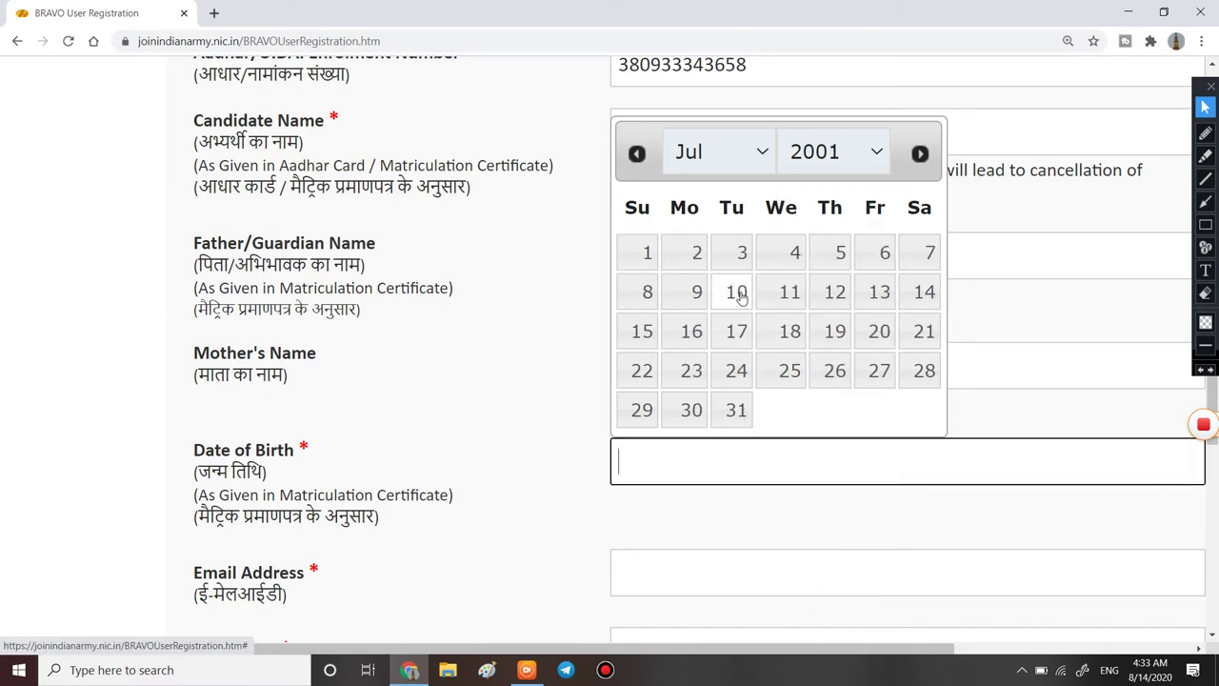
{"action": "left_click", "coordinate": [739, 292]}
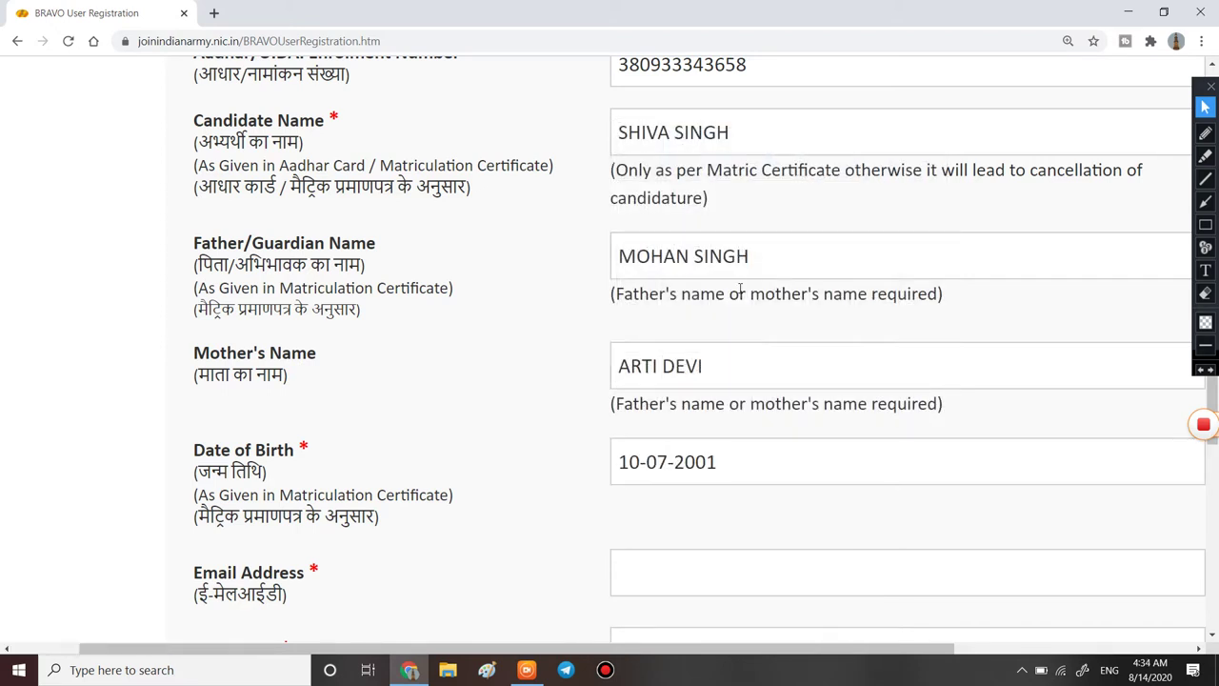
Enter the candidate's Gmail address and mobile number
{"action": "scroll", "coordinate": [752, 409], "scroll_direction": "down", "scroll_amount": 2}
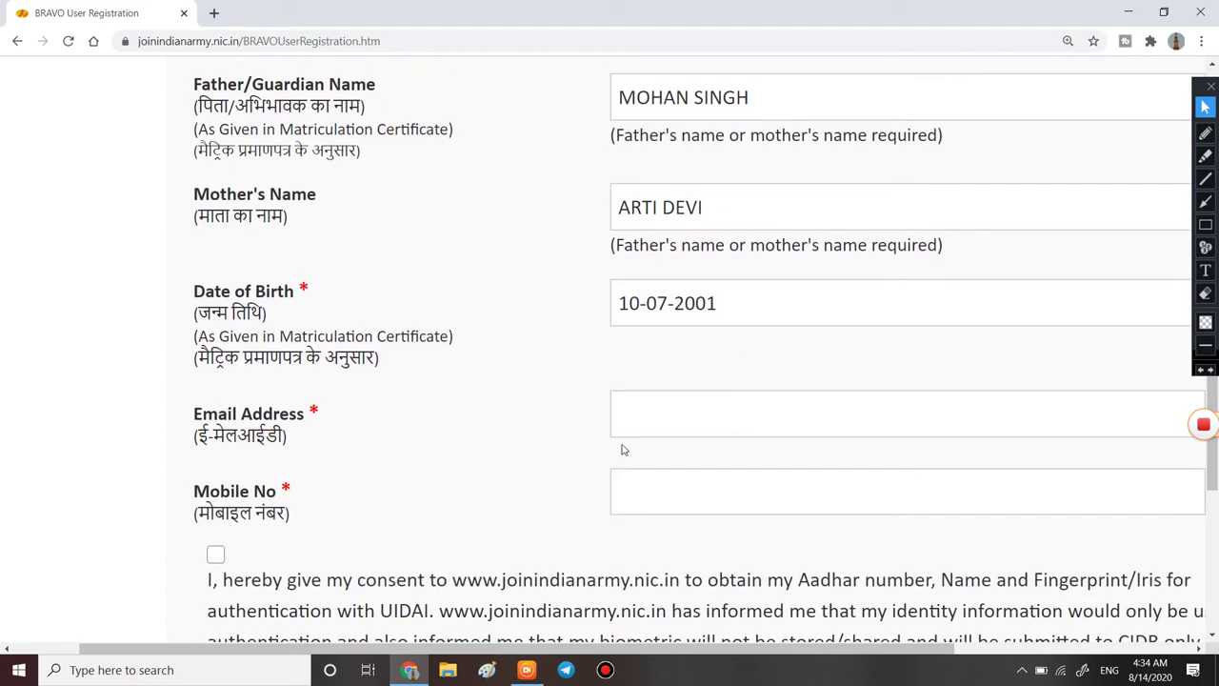
{"action": "left_click", "coordinate": [678, 415]}
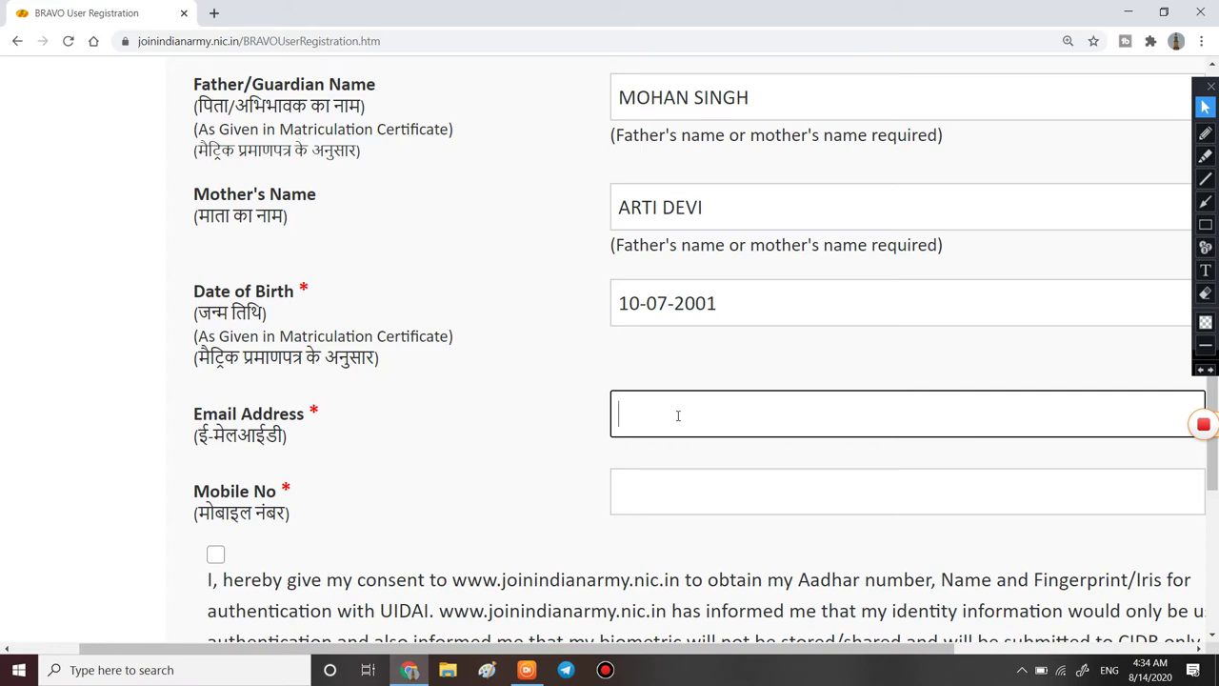
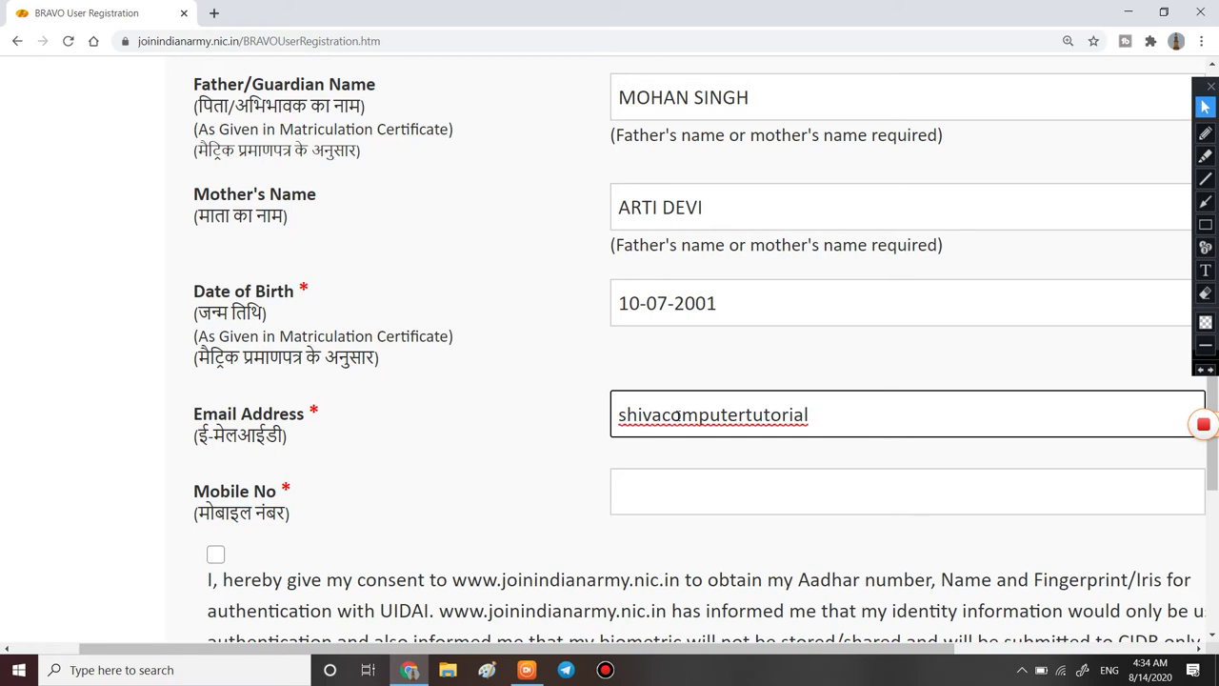
{"action": "key", "text": "Tab"}
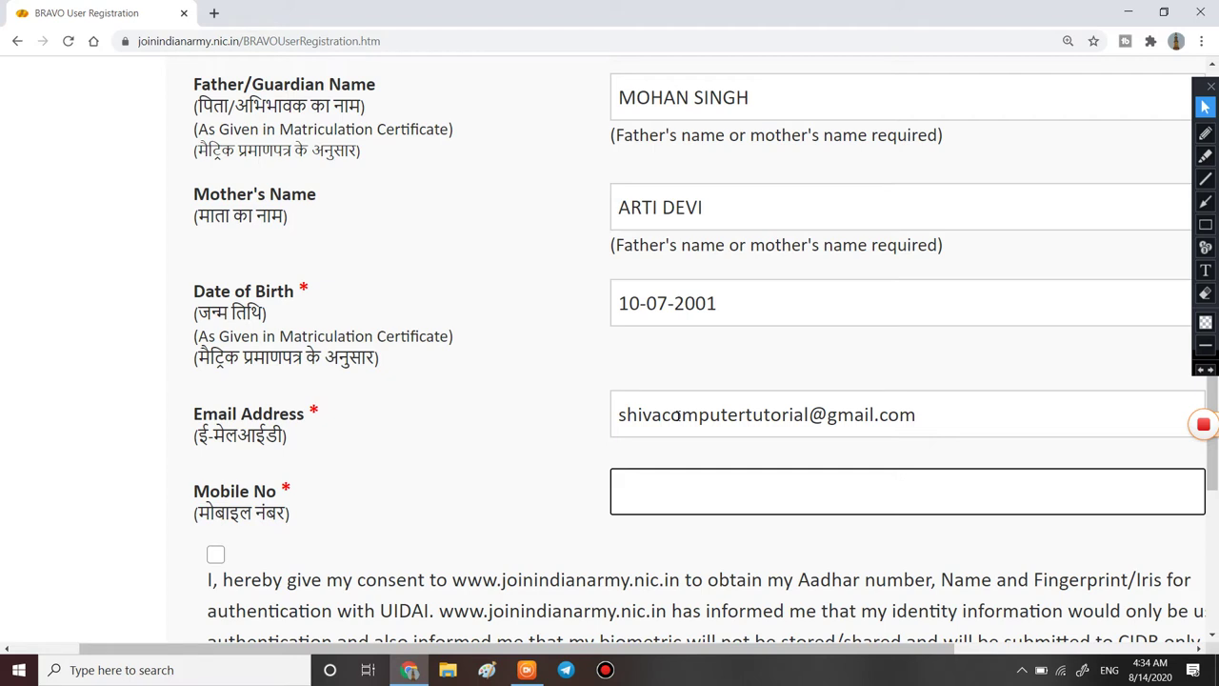
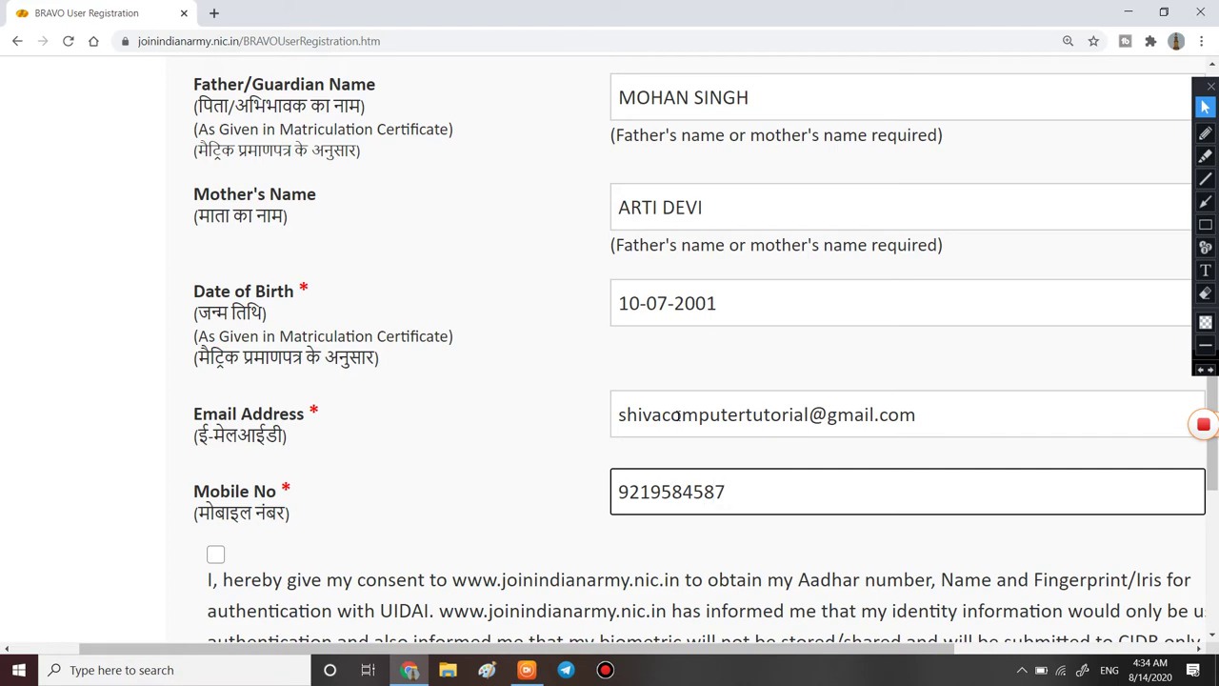
{"action": "scroll", "coordinate": [711, 396], "scroll_direction": "down", "scroll_amount": 4}
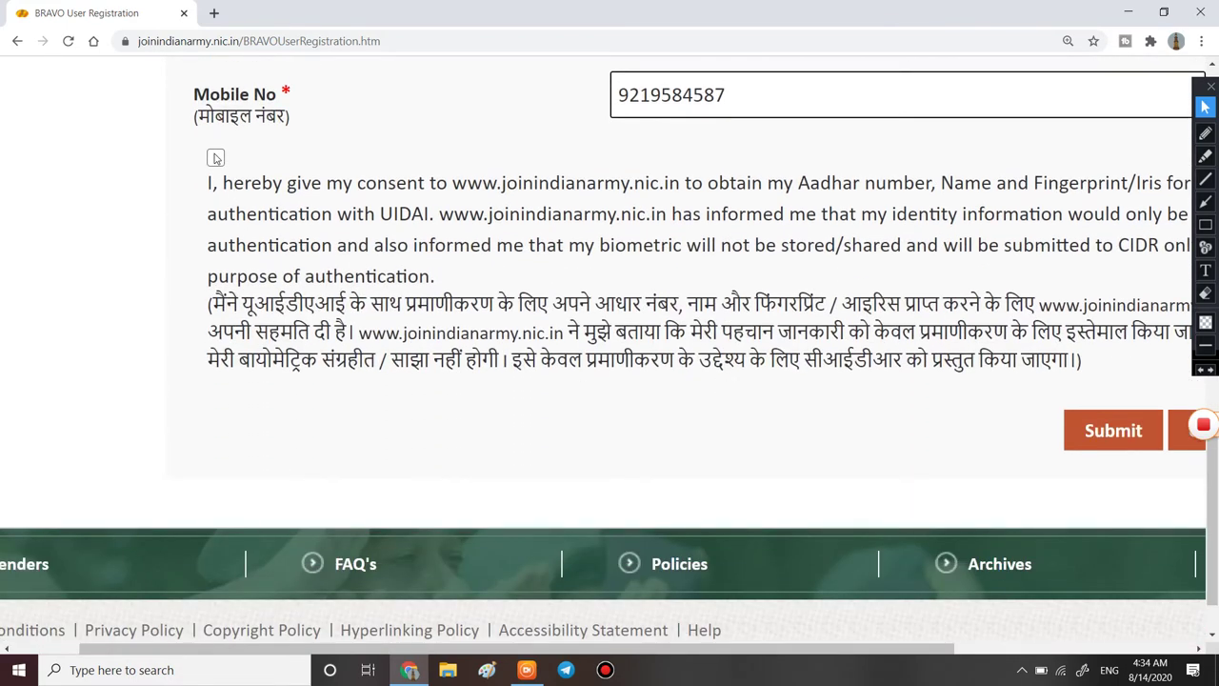
Tick the Aadhar authentication consent box, zoom out, and submit the registration form
{"action": "left_click", "coordinate": [215, 158]}
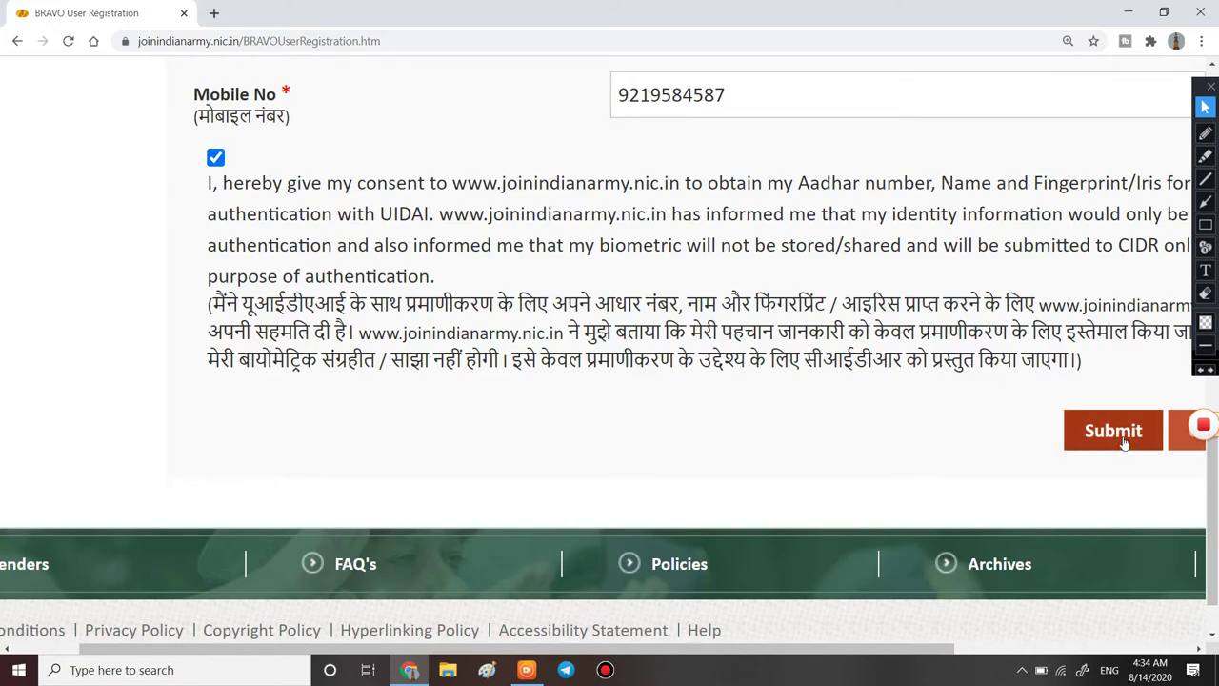
{"action": "key", "text": "ctrl+minus"}
{"action": "key", "text": "ctrl+minus"}
{"action": "key", "text": "ctrl+minus"}
{"action": "key", "text": "ctrl+minus"}
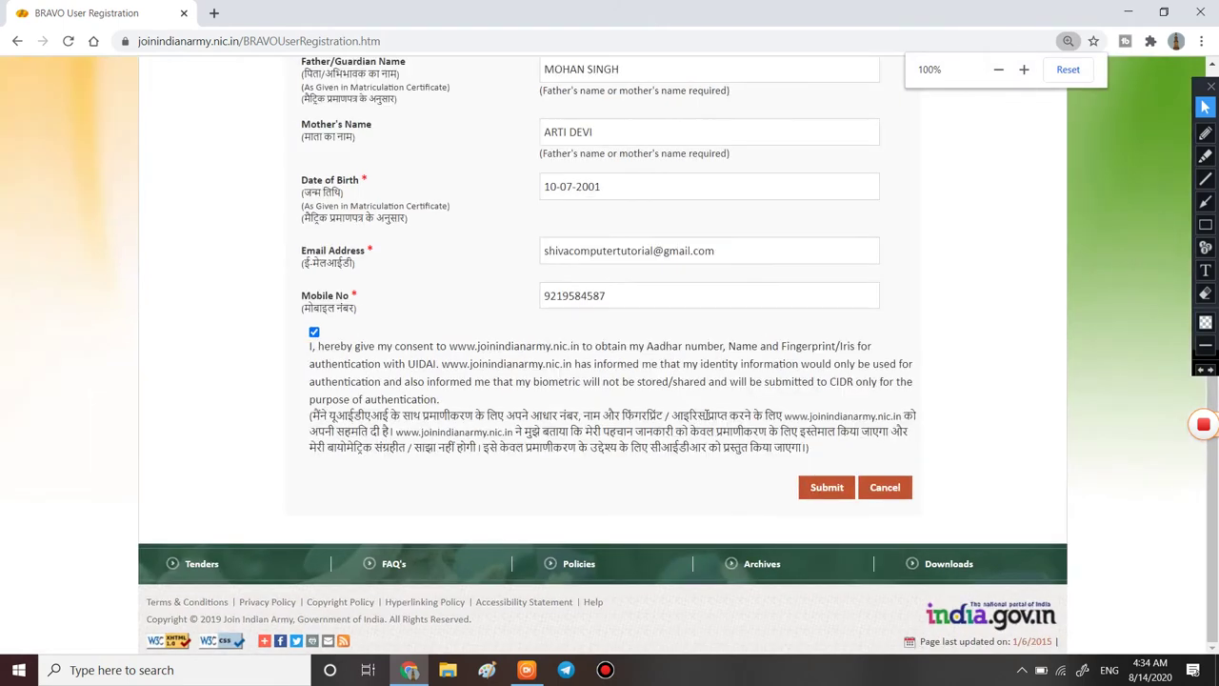
{"action": "key", "text": "ctrl+minus"}
{"action": "scroll", "coordinate": [707, 415], "scroll_direction": "up", "scroll_amount": 10}
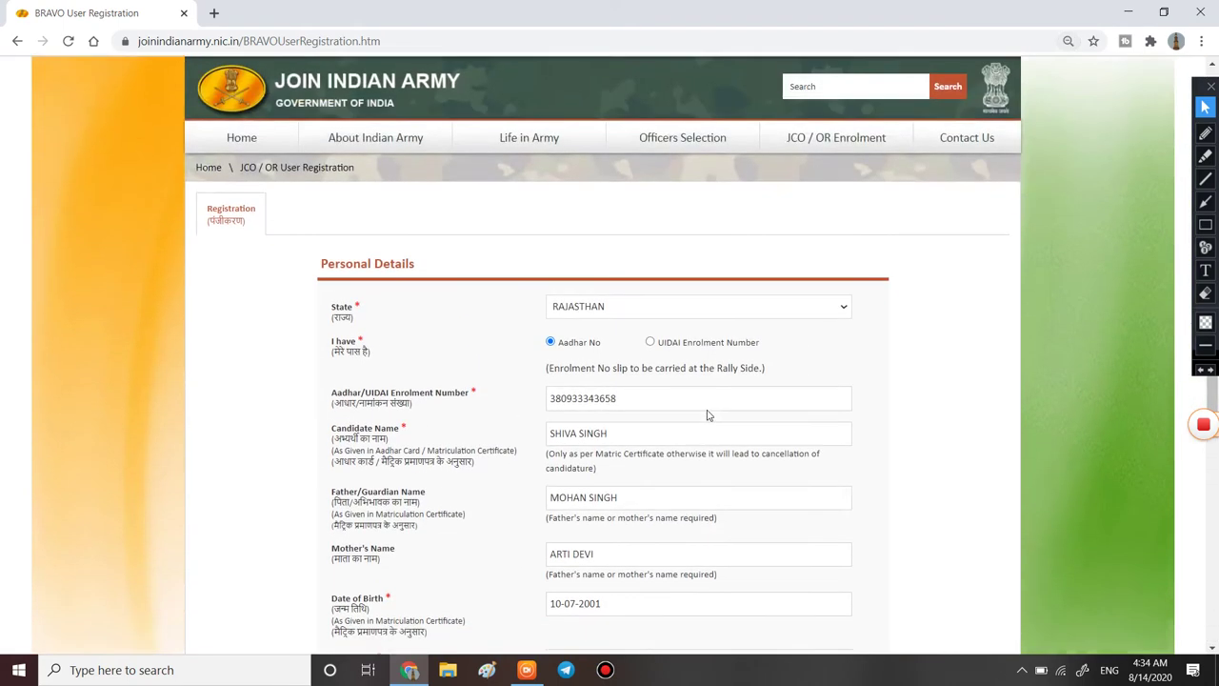
{"action": "scroll", "coordinate": [707, 416], "scroll_direction": "down", "scroll_amount": 3}
{"action": "key", "text": "ctrl+minus"}
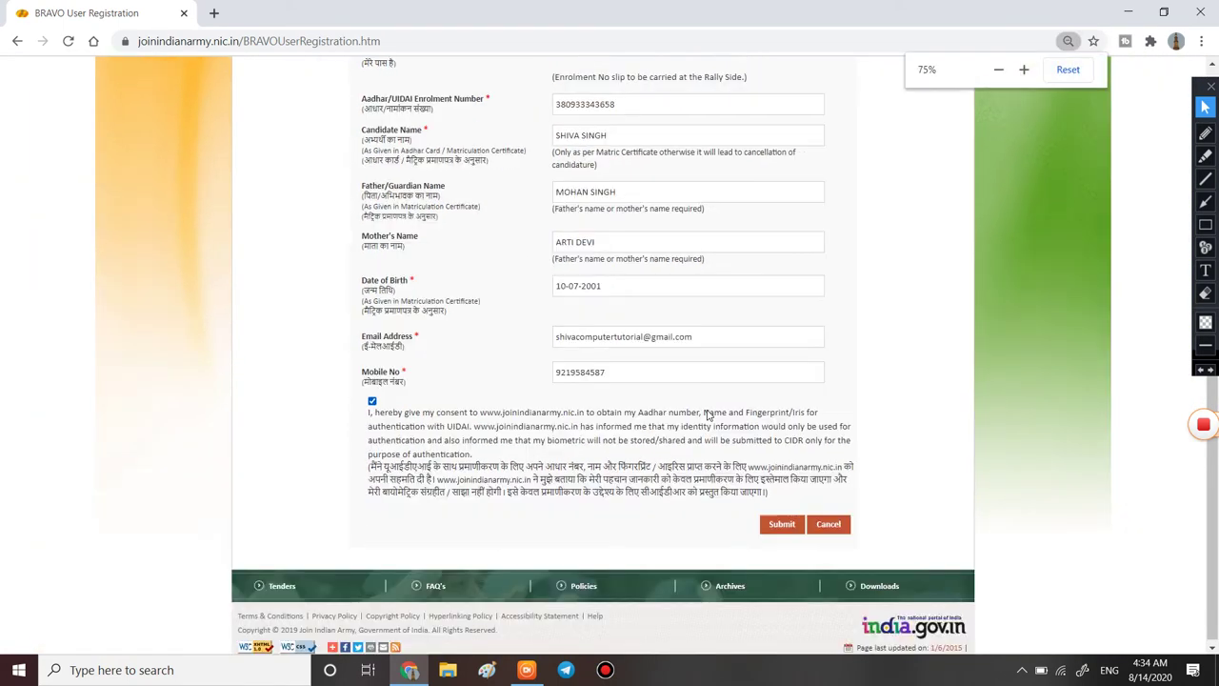
{"action": "left_click", "coordinate": [770, 529]}
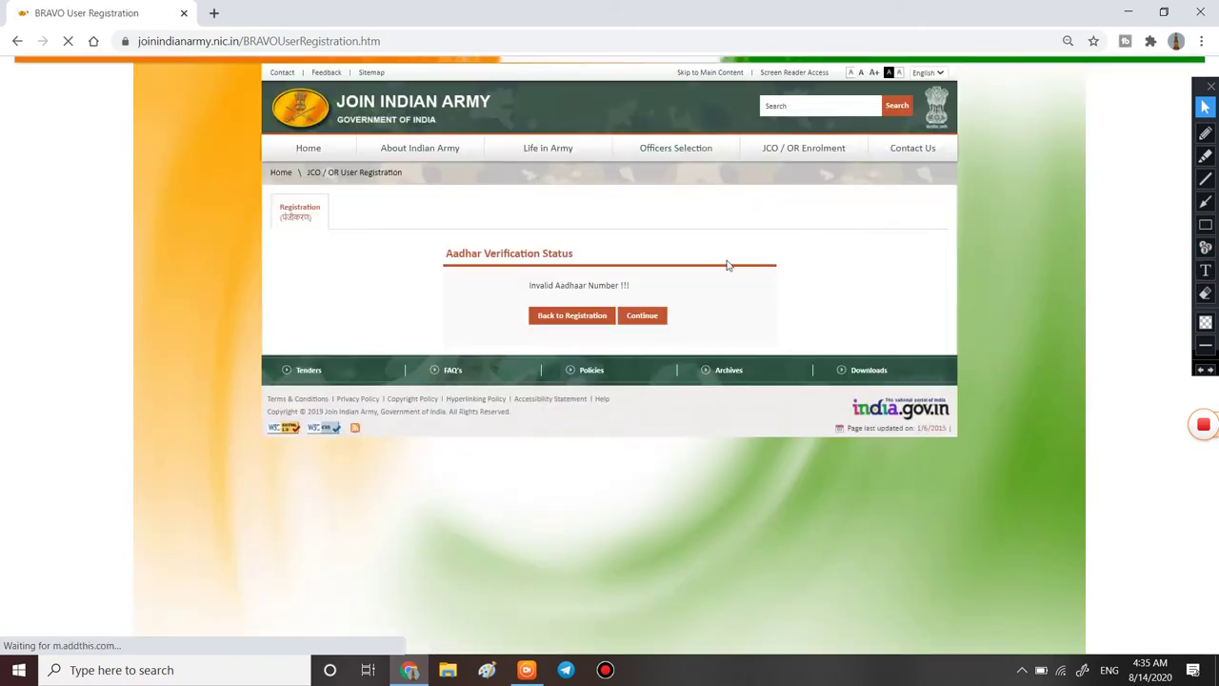
Continue past the Aadhar Verification Status page to OTP Verification
{"action": "left_click", "coordinate": [644, 317]}
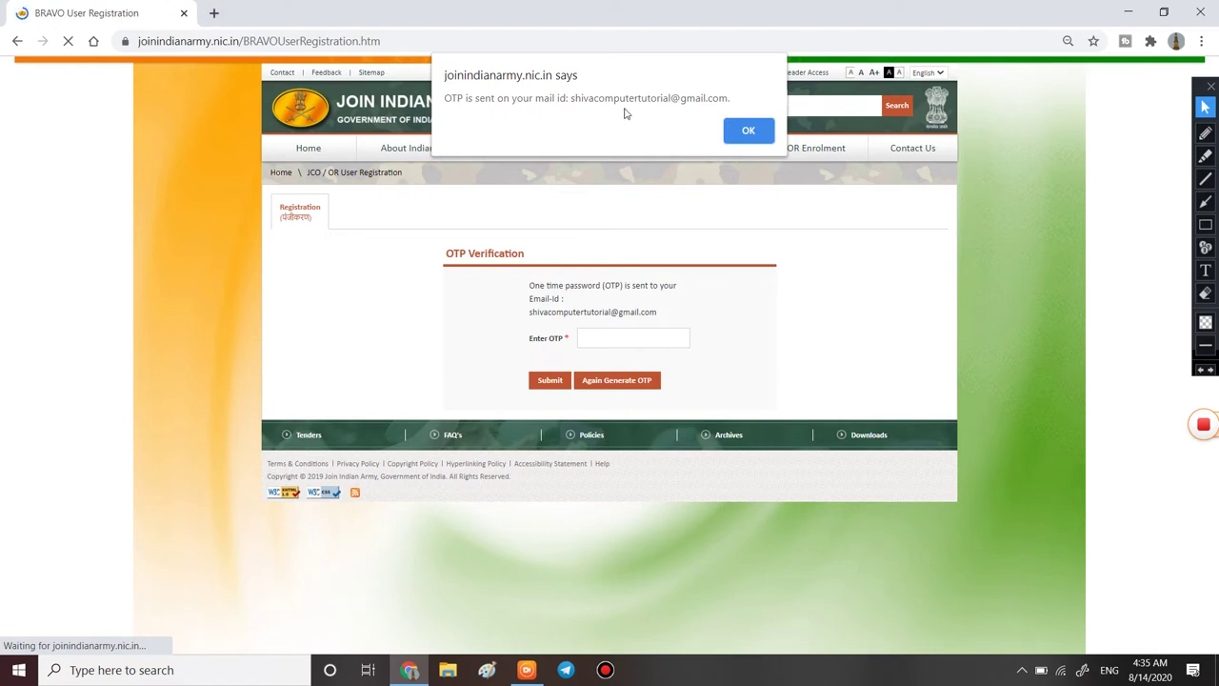
Dismiss the OTP-sent alert, zoom in, and briefly highlight the Enter OTP field
{"action": "left_click", "coordinate": [748, 131]}
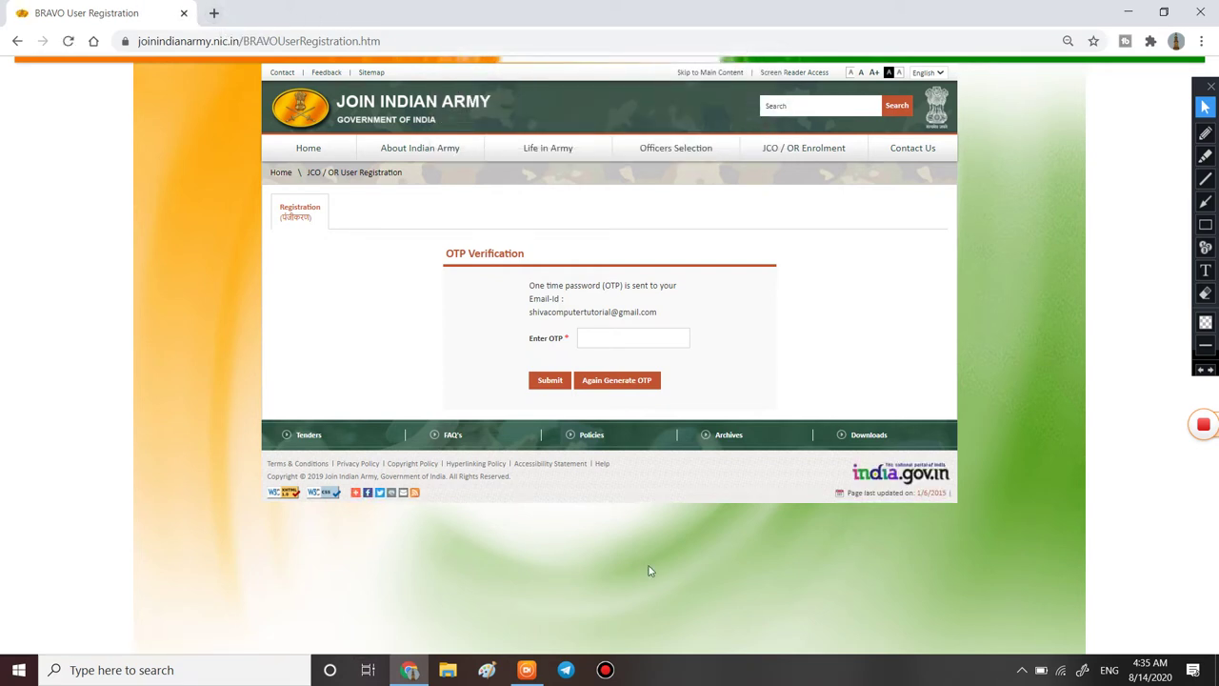
{"action": "key", "text": "ctrl+plus"}
{"action": "key", "text": "ctrl+plus"}
{"action": "key", "text": "ctrl+plus"}
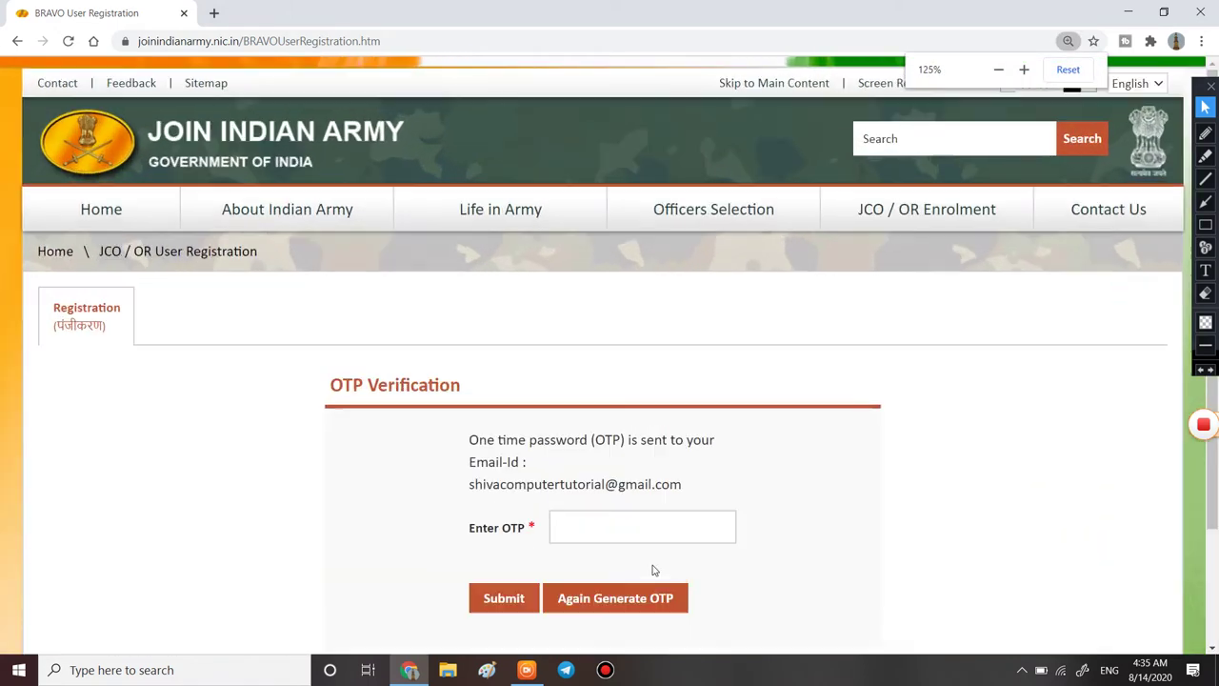
{"action": "left_click", "coordinate": [654, 569]}
{"action": "scroll", "coordinate": [654, 570], "scroll_direction": "down", "scroll_amount": 3}
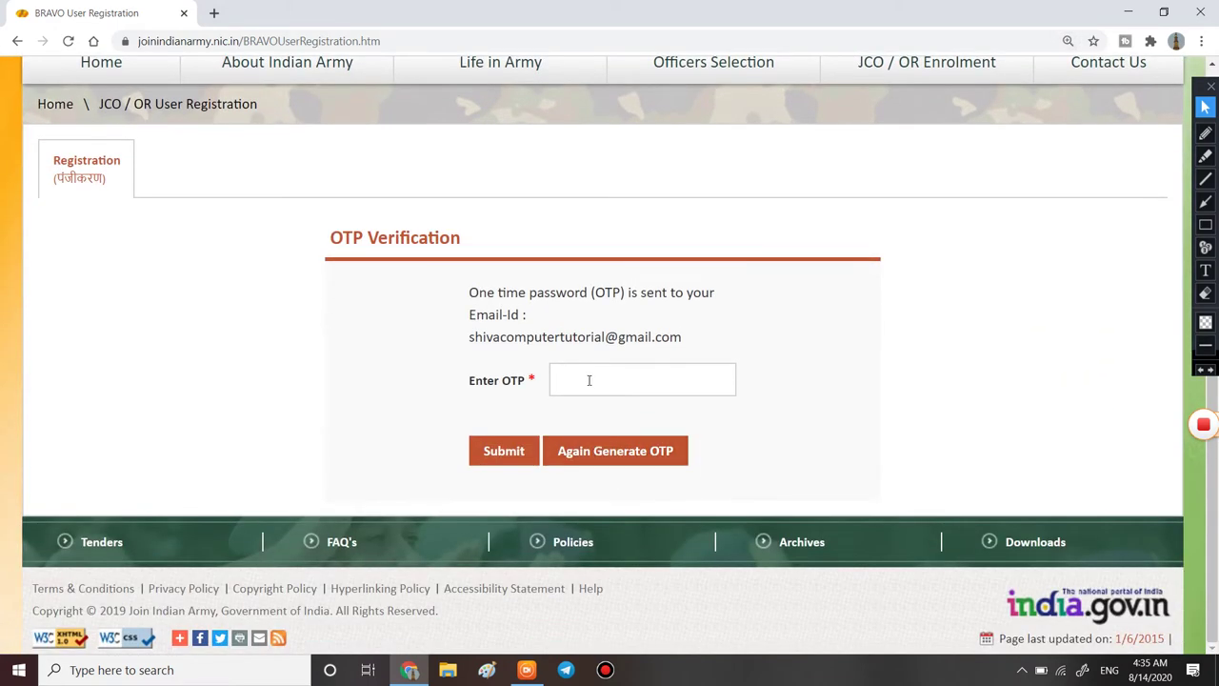
{"action": "left_click", "coordinate": [1205, 224]}
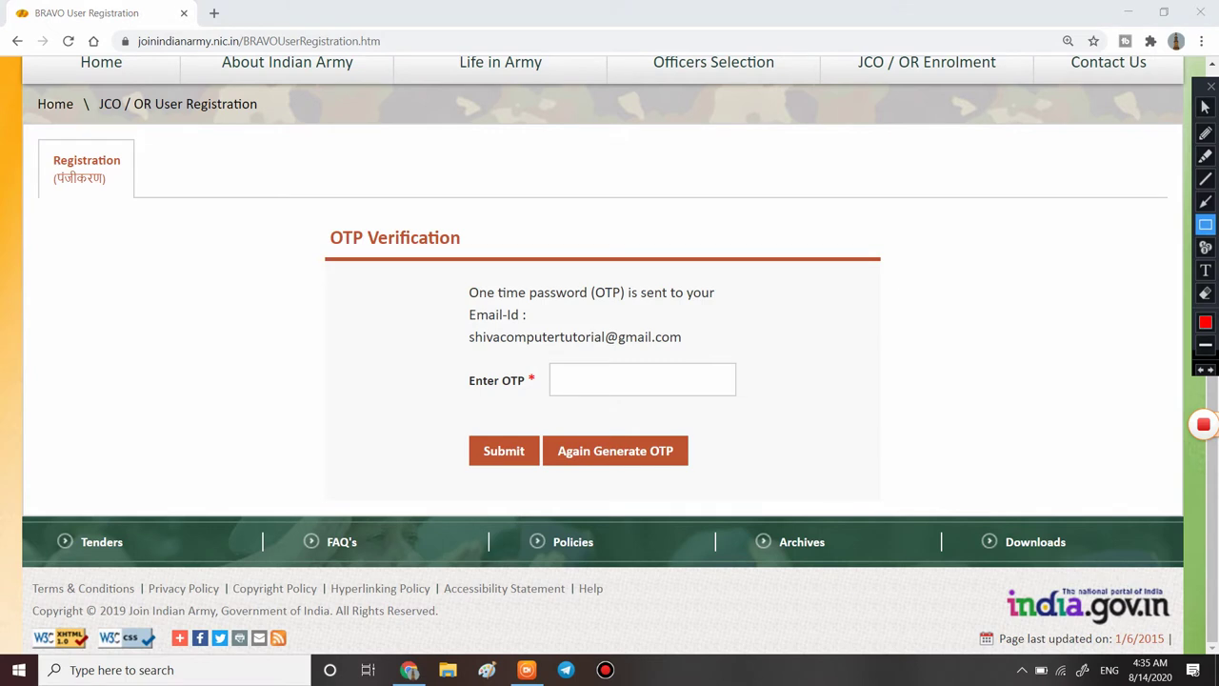
{"action": "mouse_move", "coordinate": [549, 363]}
{"action": "left_mouse_down"}
{"action": "mouse_move", "coordinate": [744, 392]}
{"action": "mouse_move", "coordinate": [733, 393]}
{"action": "left_mouse_up"}
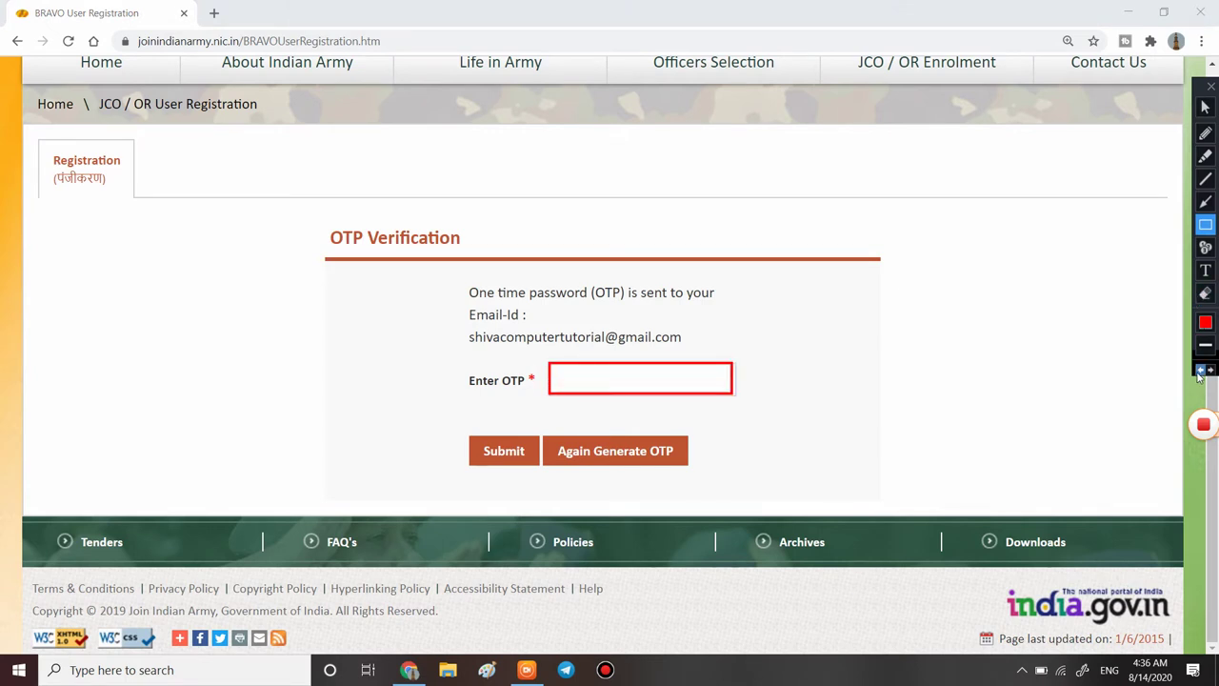
{"action": "left_click", "coordinate": [1201, 373]}
{"action": "left_click", "coordinate": [1205, 106]}
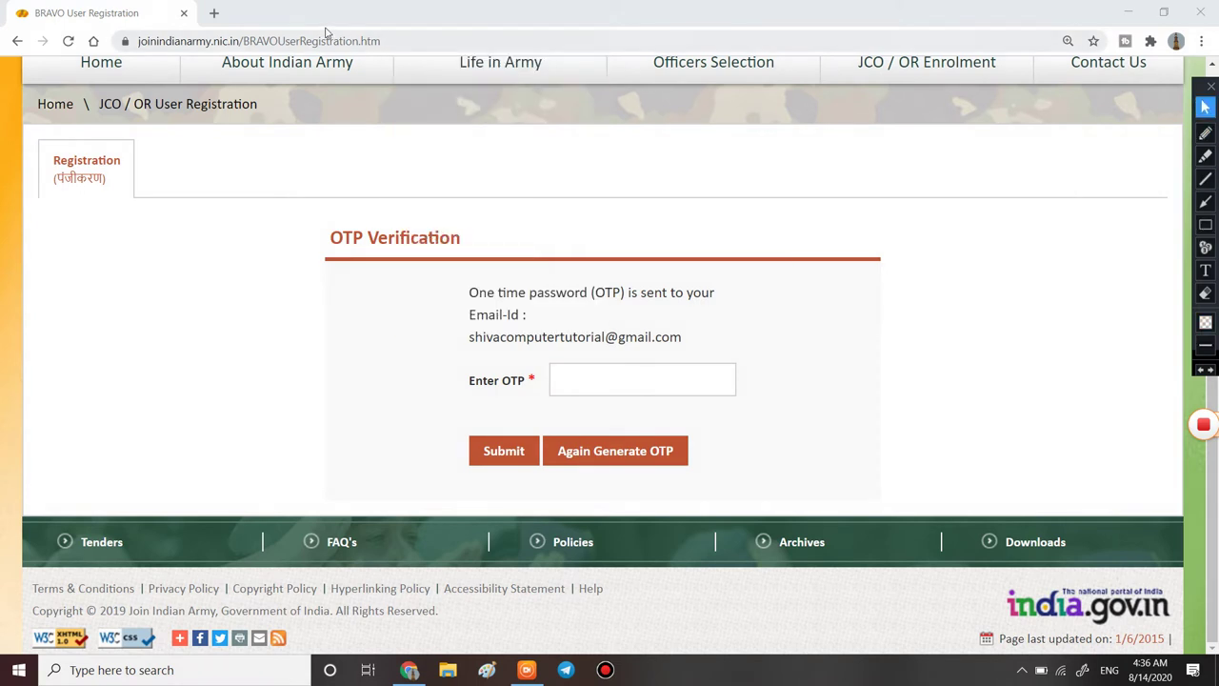
Open Gmail in a new browser tab via the Google apps grid
{"action": "left_click", "coordinate": [214, 13]}
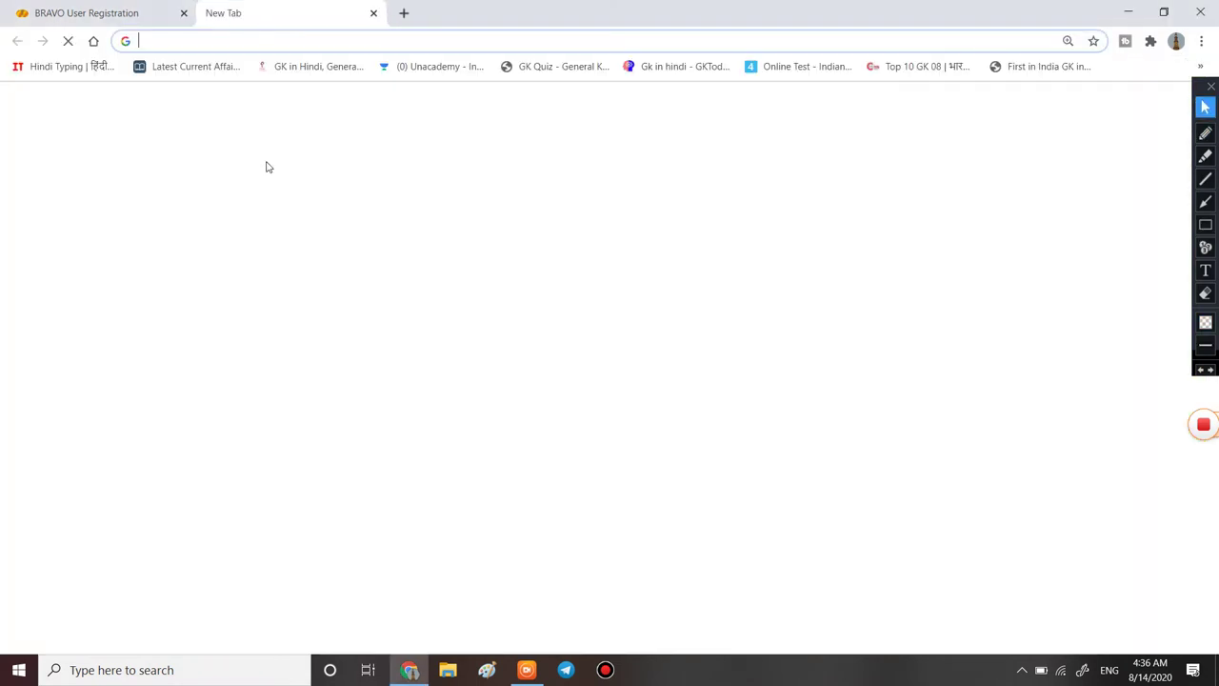
{"action": "left_click", "coordinate": [1148, 110]}
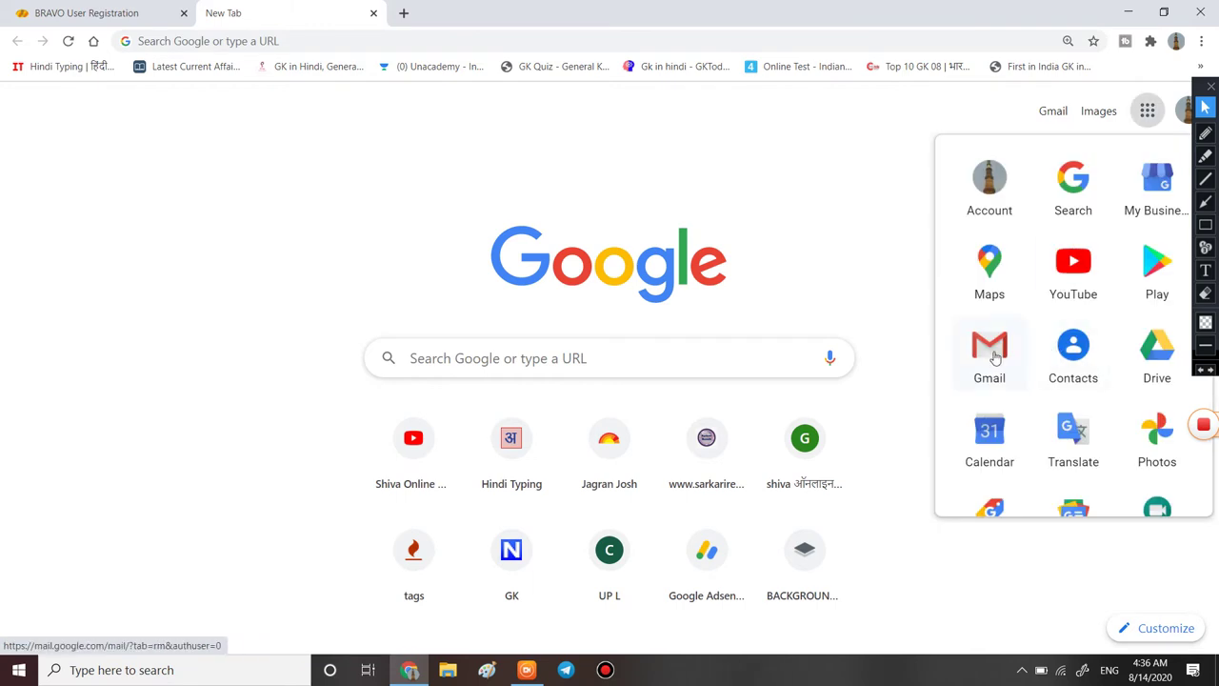
{"action": "left_click", "coordinate": [990, 350]}
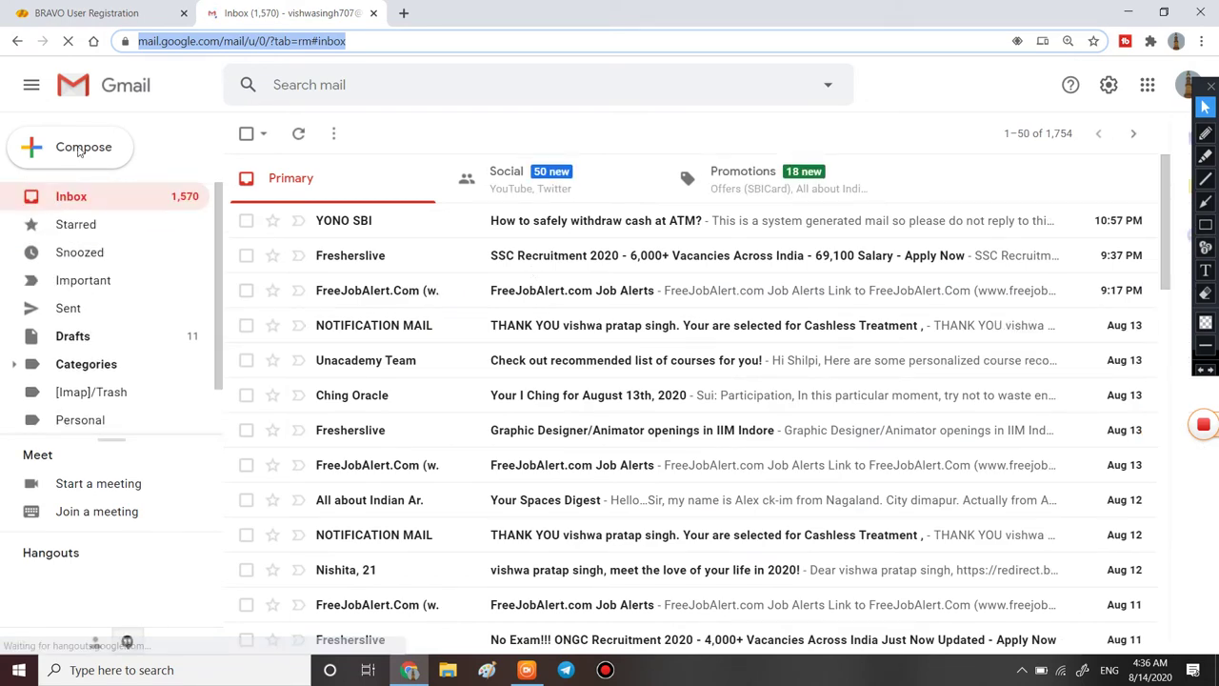
Switch Gmail to the other signed-in account that receives the OTP
{"action": "left_click", "coordinate": [1186, 87]}
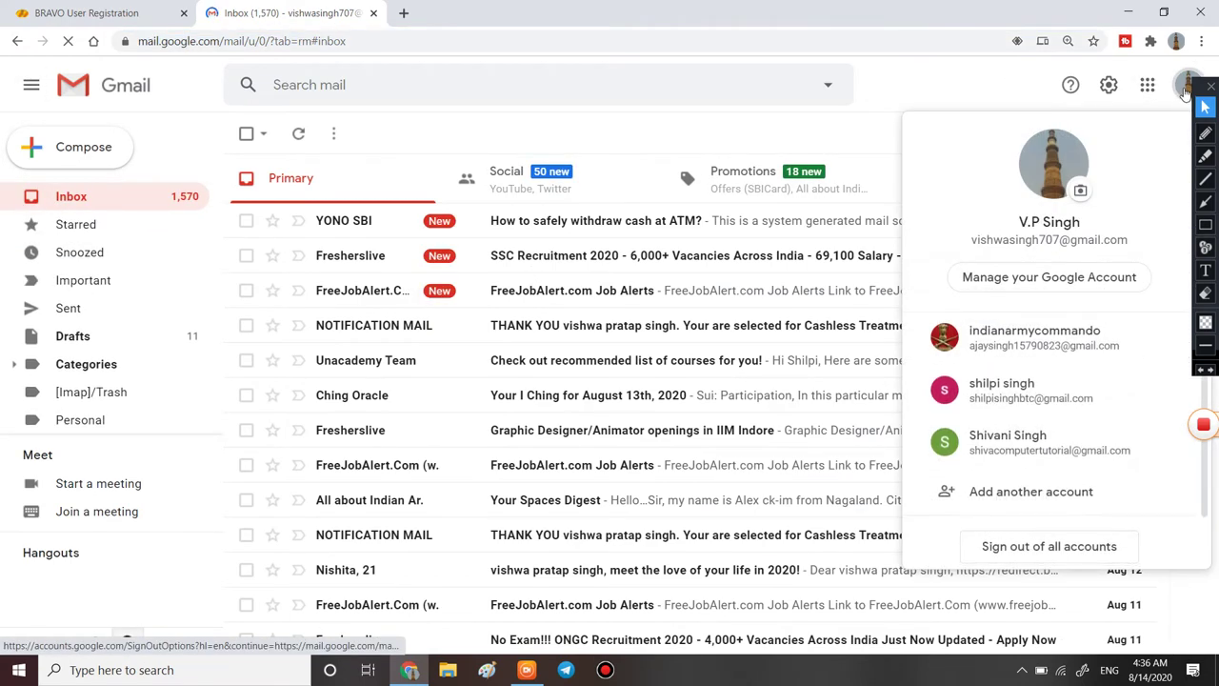
{"action": "left_click", "coordinate": [1186, 88]}
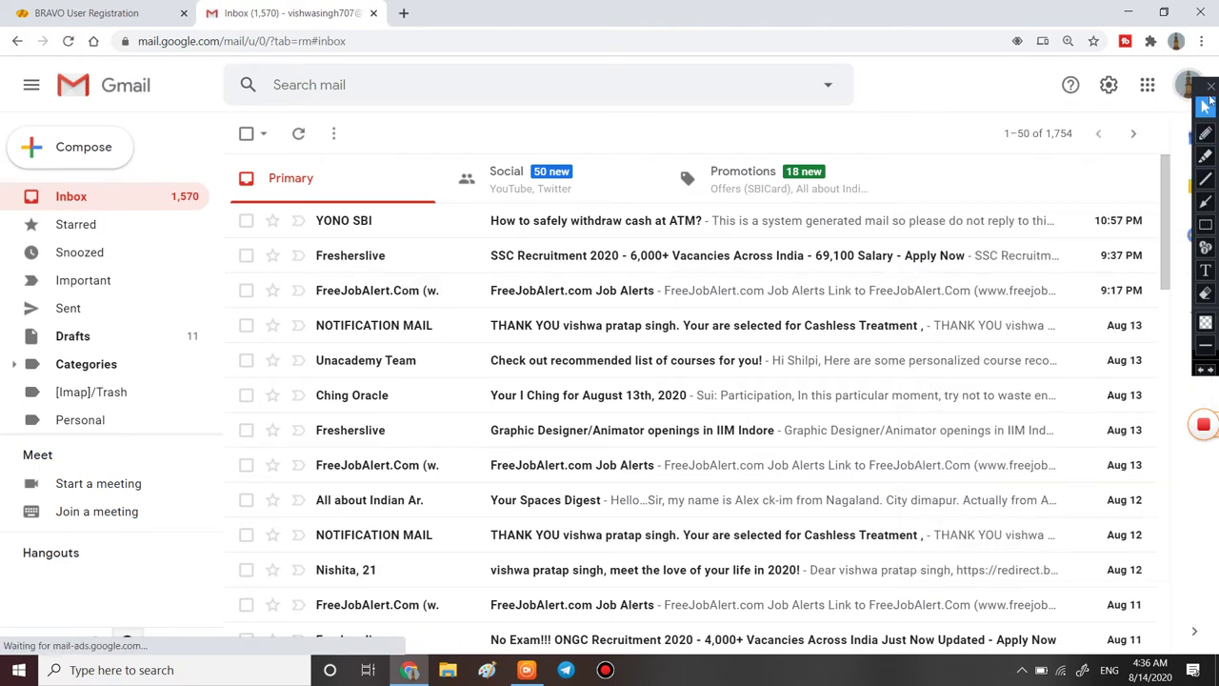
{"action": "left_click", "coordinate": [1188, 87]}
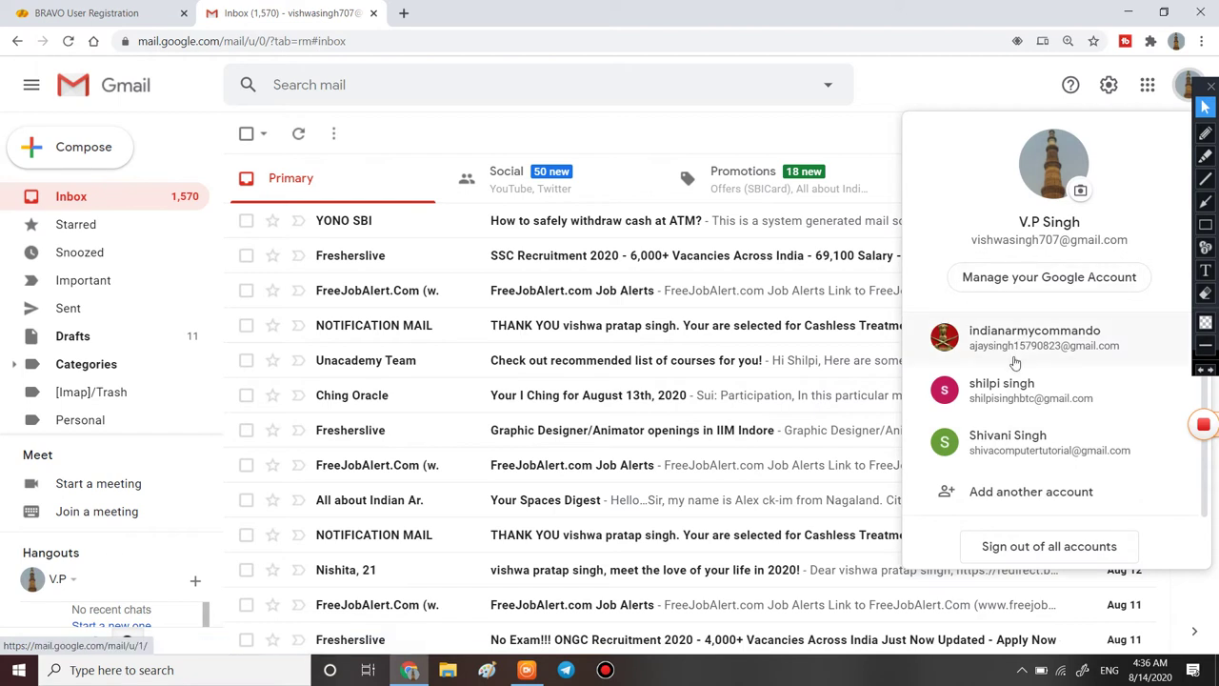
{"action": "left_click", "coordinate": [1000, 437]}
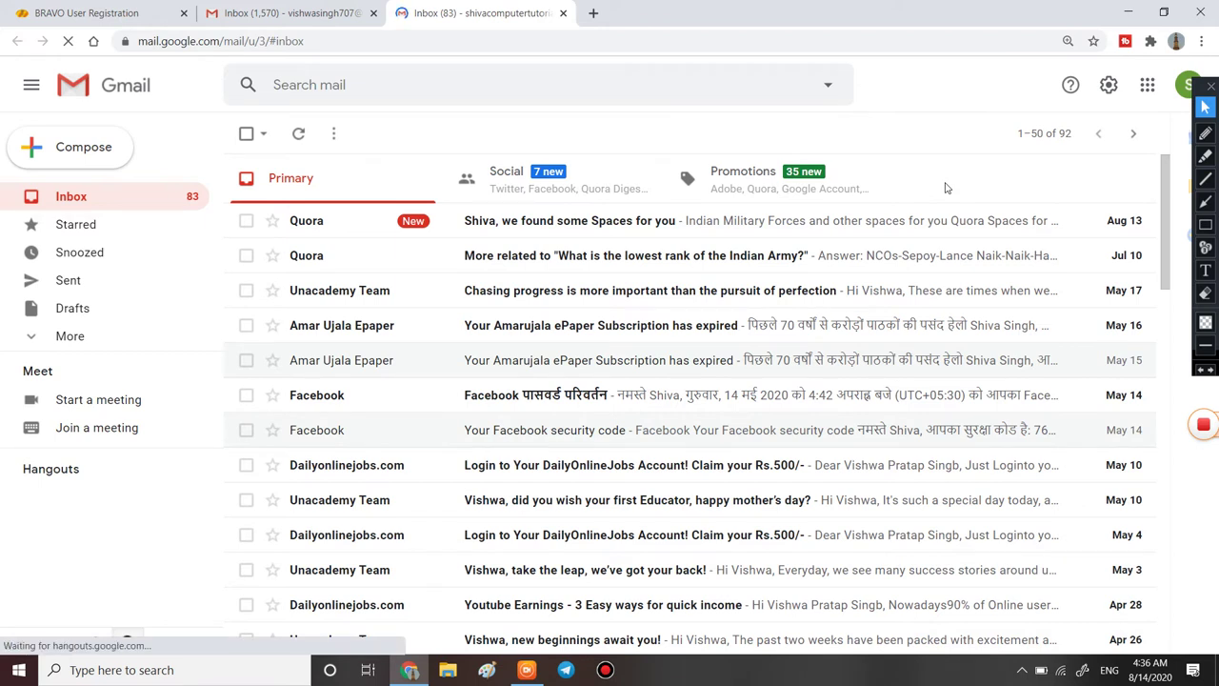
Refresh the Gmail inbox for the OTP code, then return to the BRAVO User Registration tab
{"action": "left_click", "coordinate": [300, 140]}
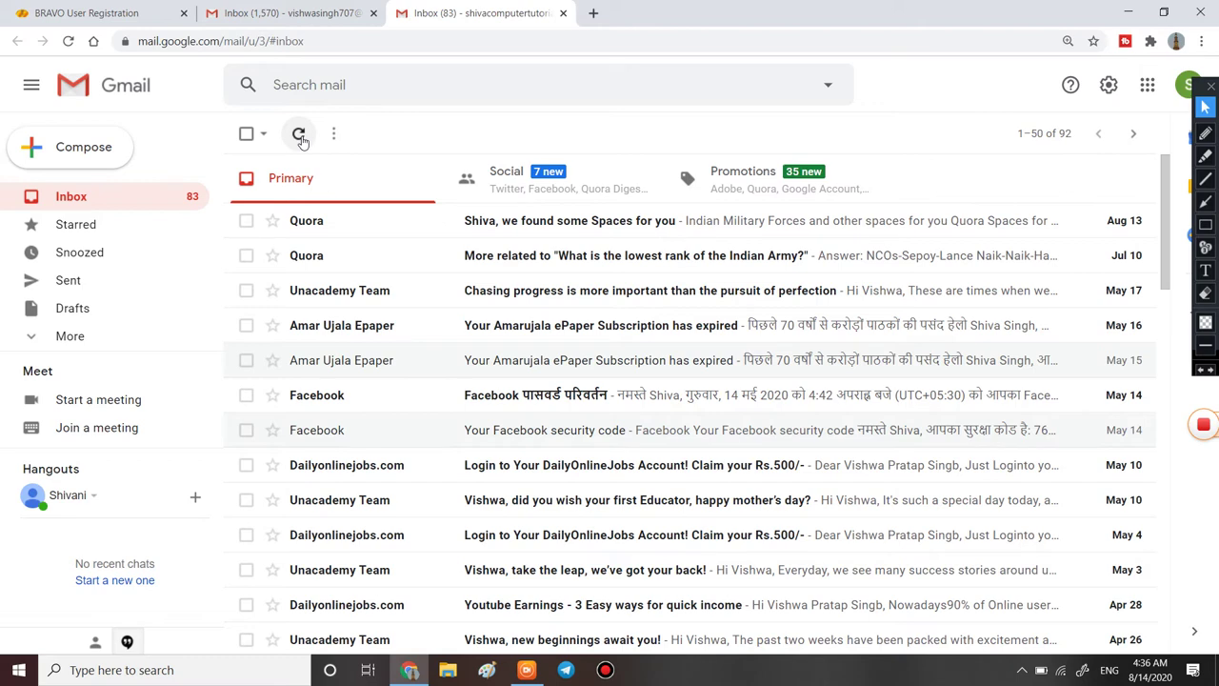
{"action": "left_click", "coordinate": [238, 7]}
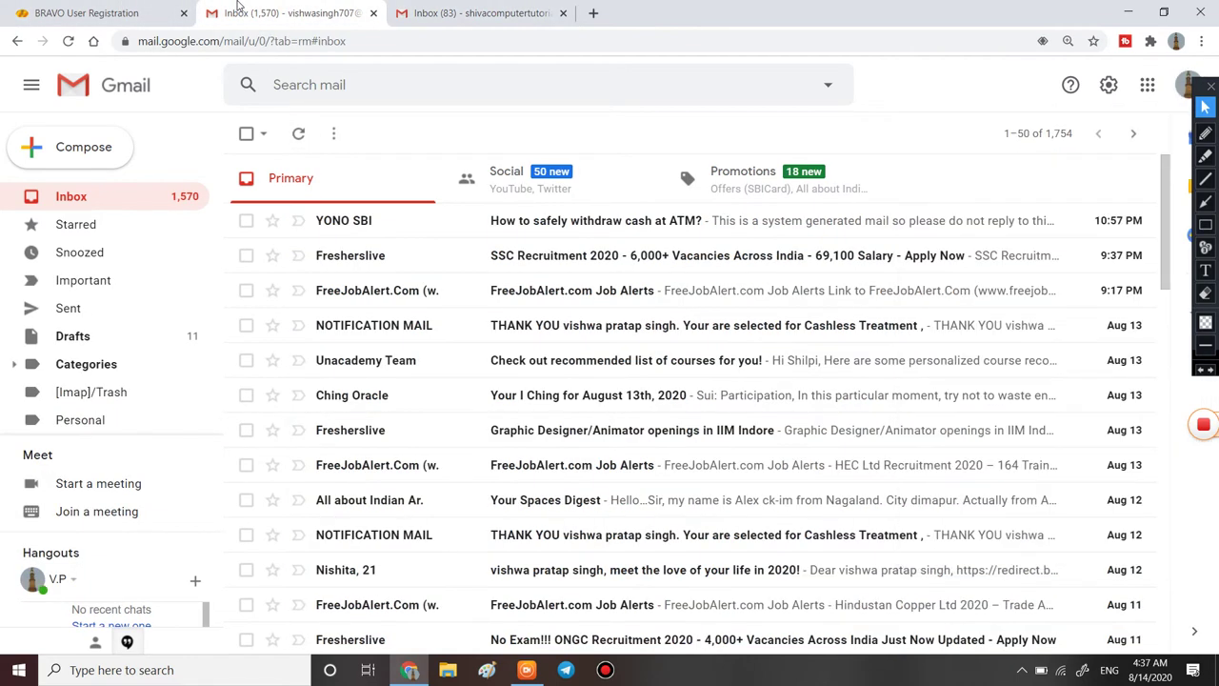
{"action": "left_click", "coordinate": [107, 6]}
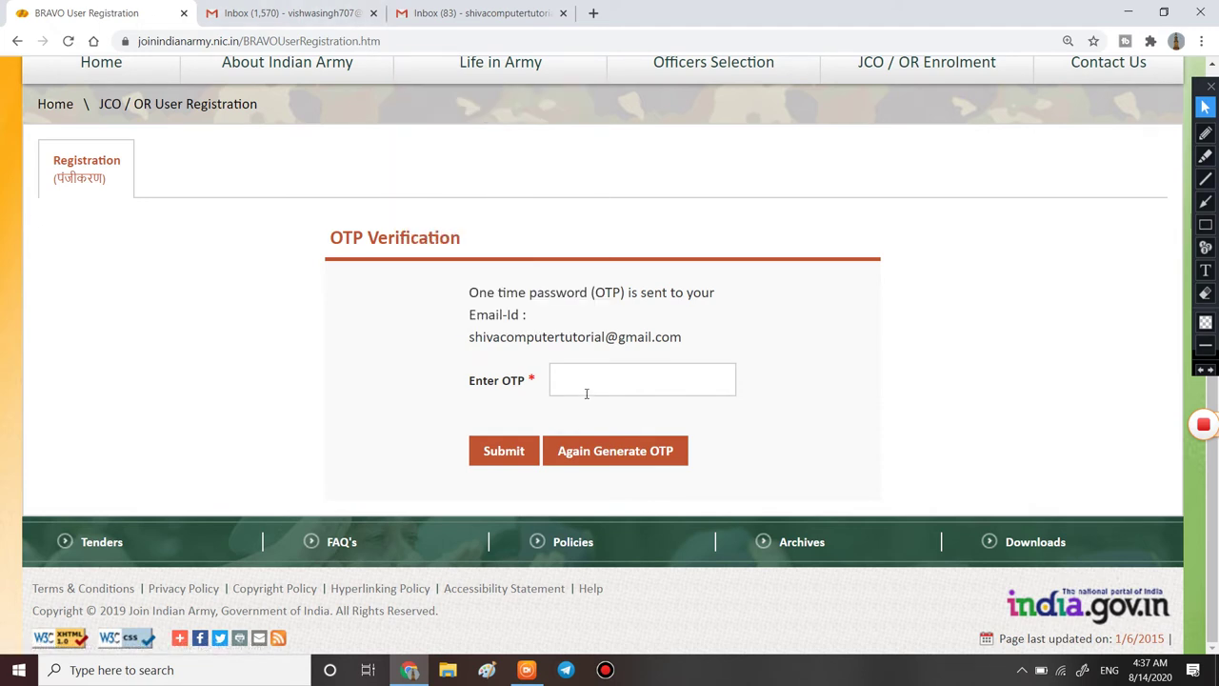
Request a new OTP with Again Generate OTP and dismiss the sent confirmation
{"action": "left_click", "coordinate": [625, 461]}
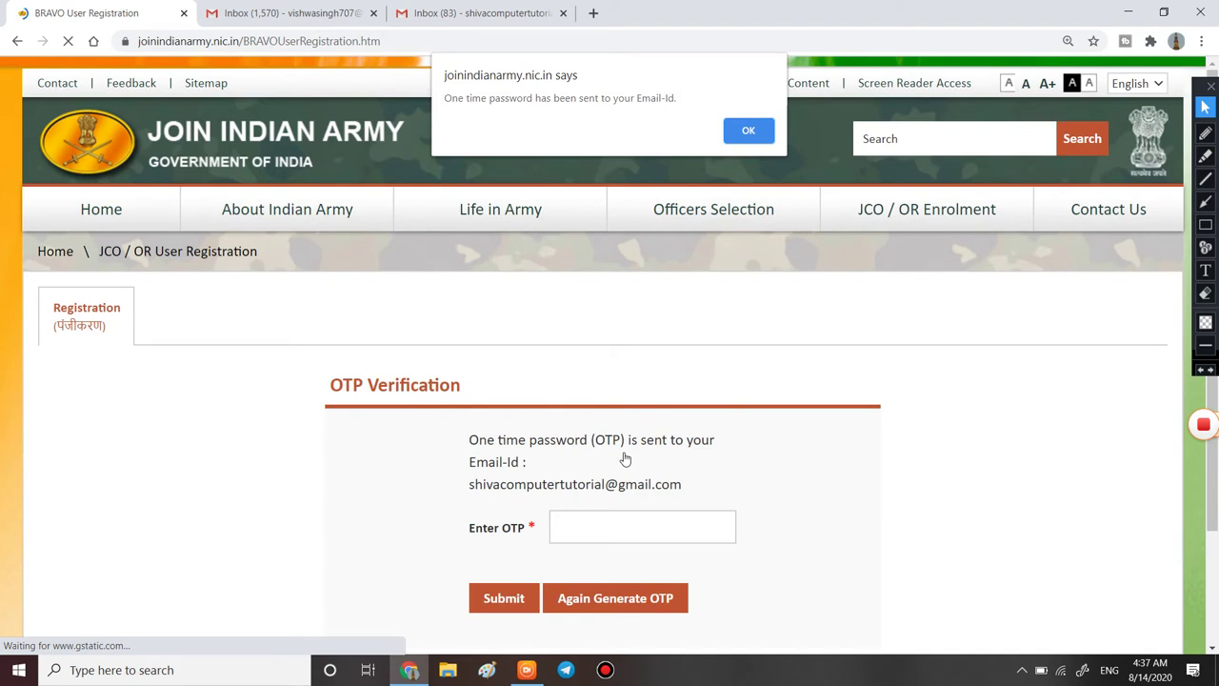
{"action": "left_click", "coordinate": [742, 133]}
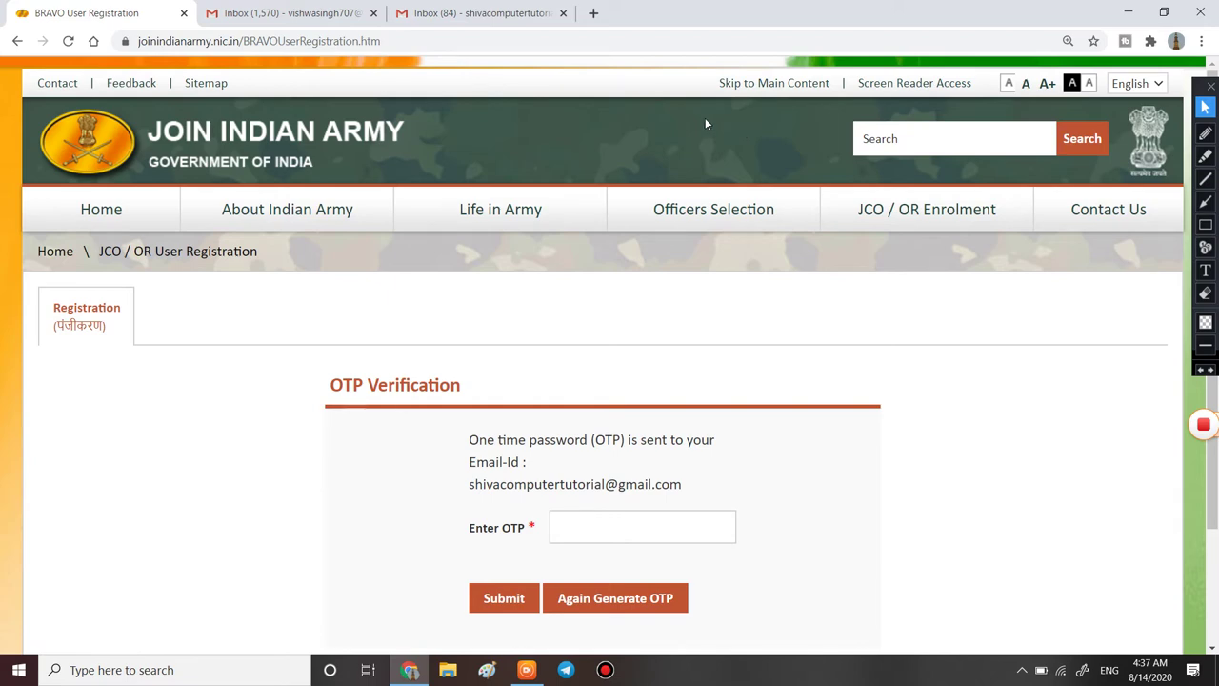
Read the OTP in the 'Verification Code for JCO/OR Registration' email and return to the Enter OTP box
{"action": "left_click", "coordinate": [514, 13]}
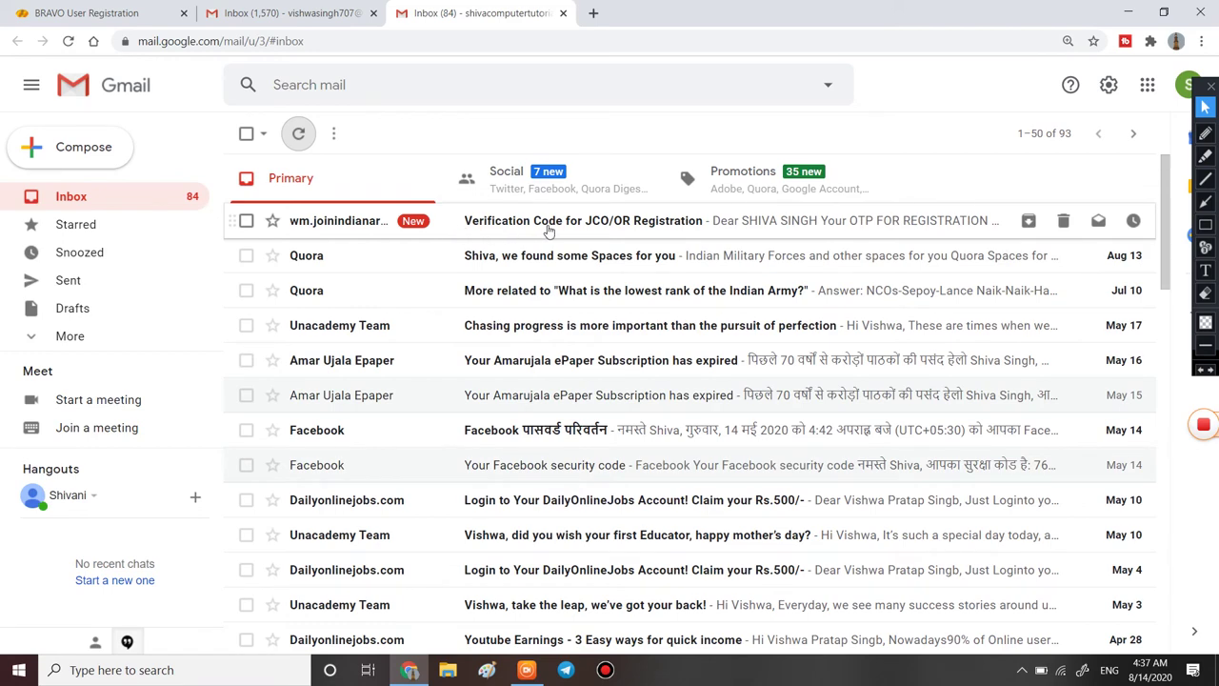
{"action": "left_click", "coordinate": [626, 228]}
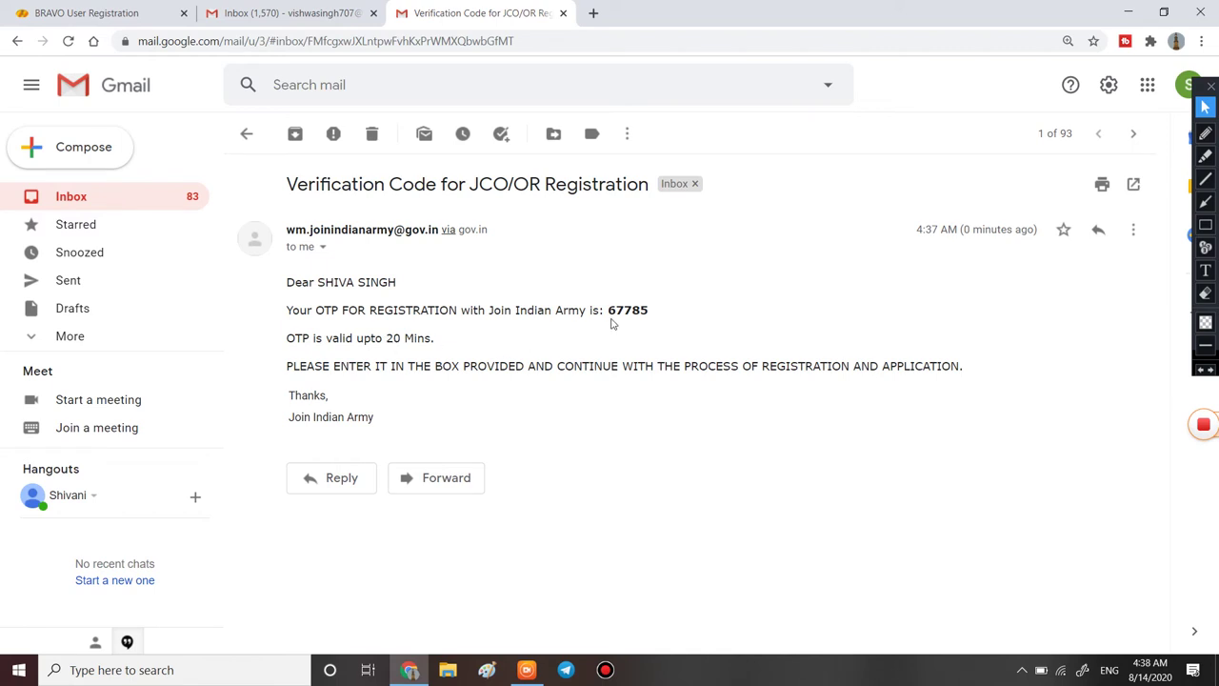
{"action": "left_click", "coordinate": [105, 14]}
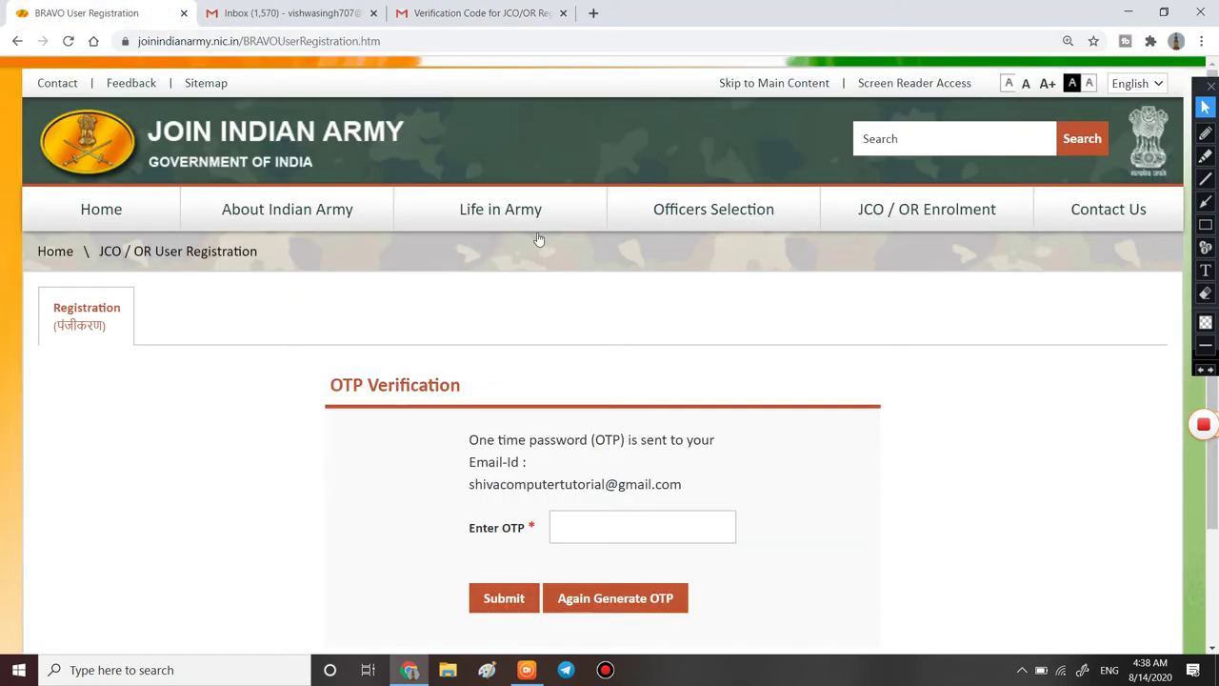
{"action": "left_click", "coordinate": [577, 534]}
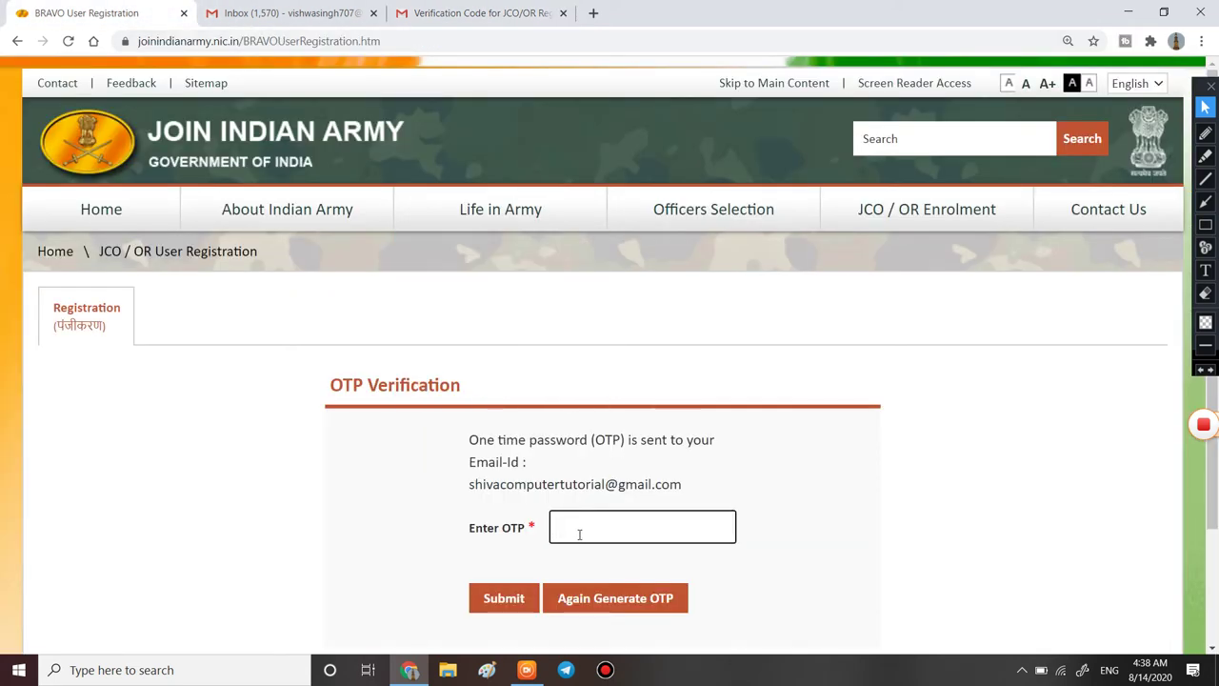
Enter the emailed OTP, double-check it against the Gmail message, and submit it
{"action": "left_click", "coordinate": [463, 13]}
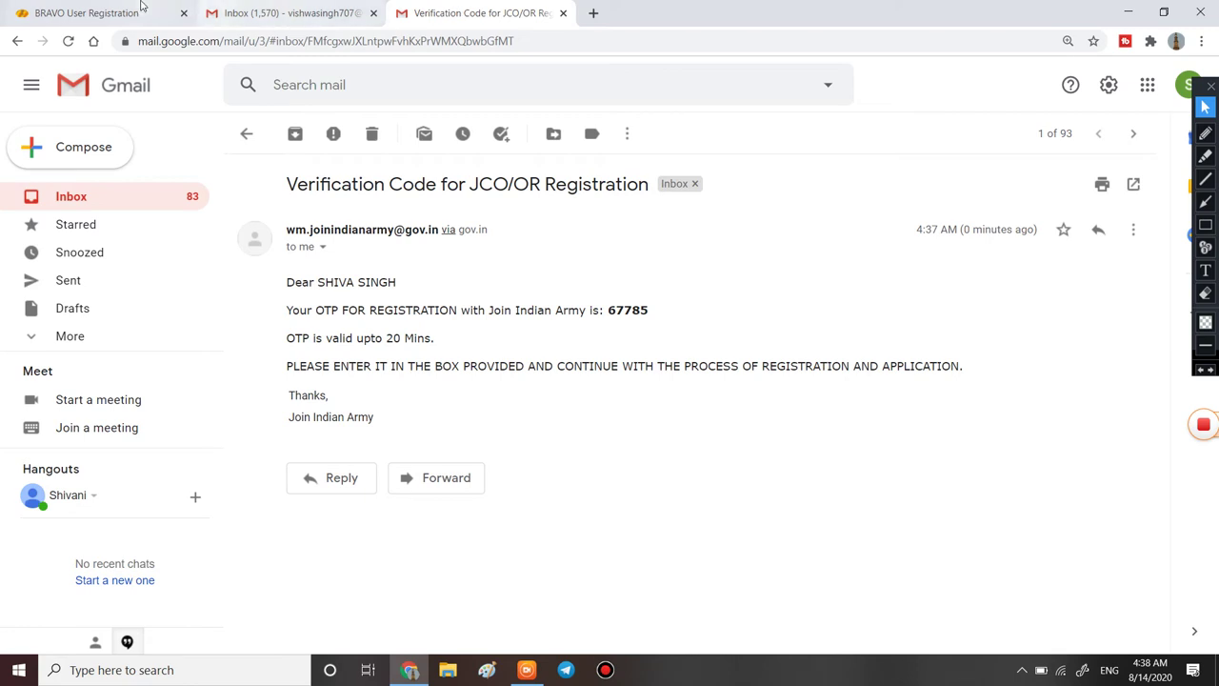
{"action": "left_click", "coordinate": [157, 11]}
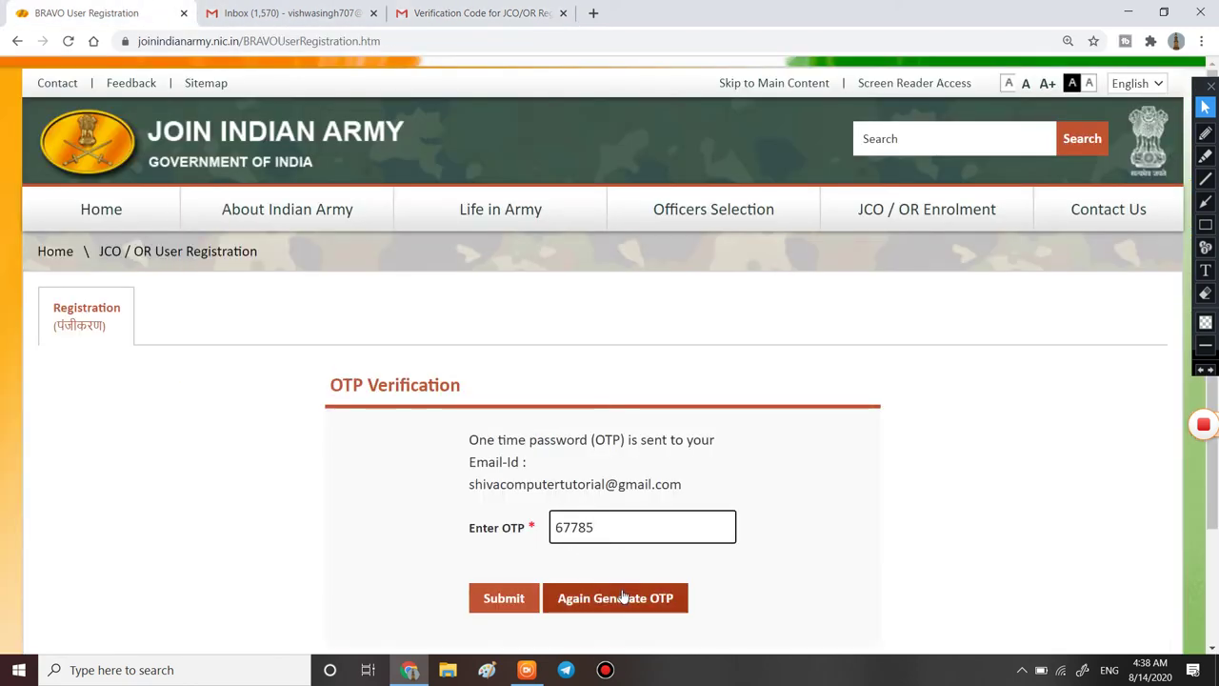
{"action": "scroll", "coordinate": [652, 511], "scroll_direction": "down", "scroll_amount": 2}
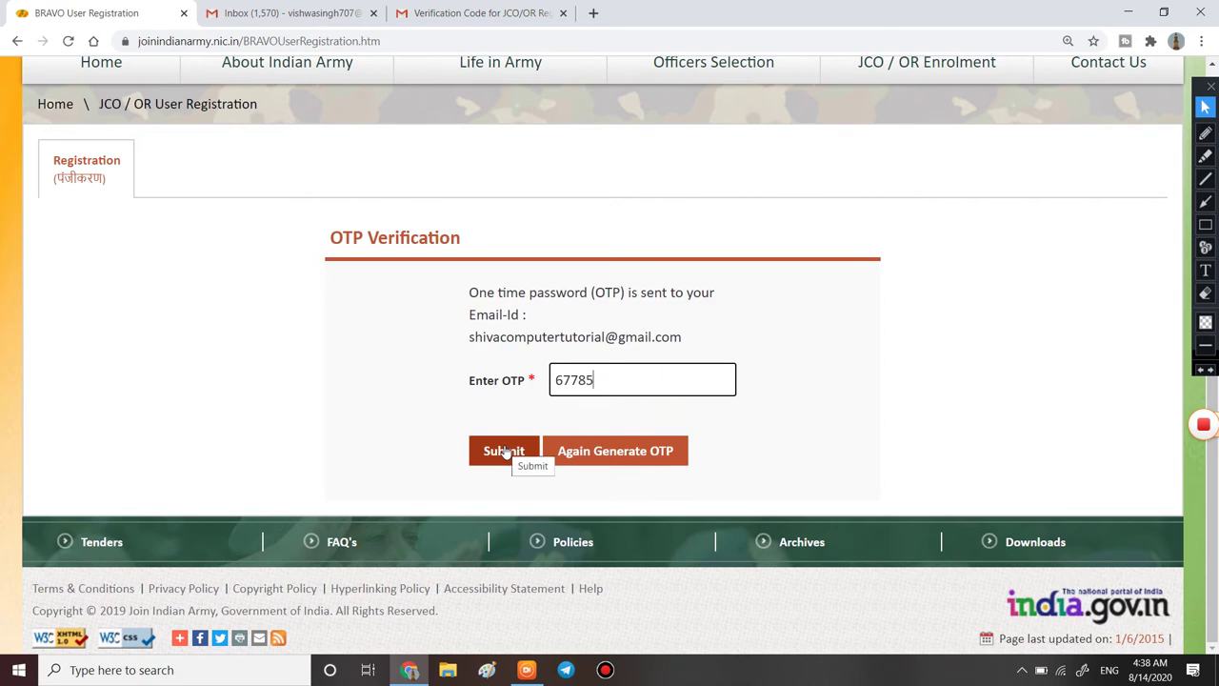
{"action": "left_click", "coordinate": [504, 451]}
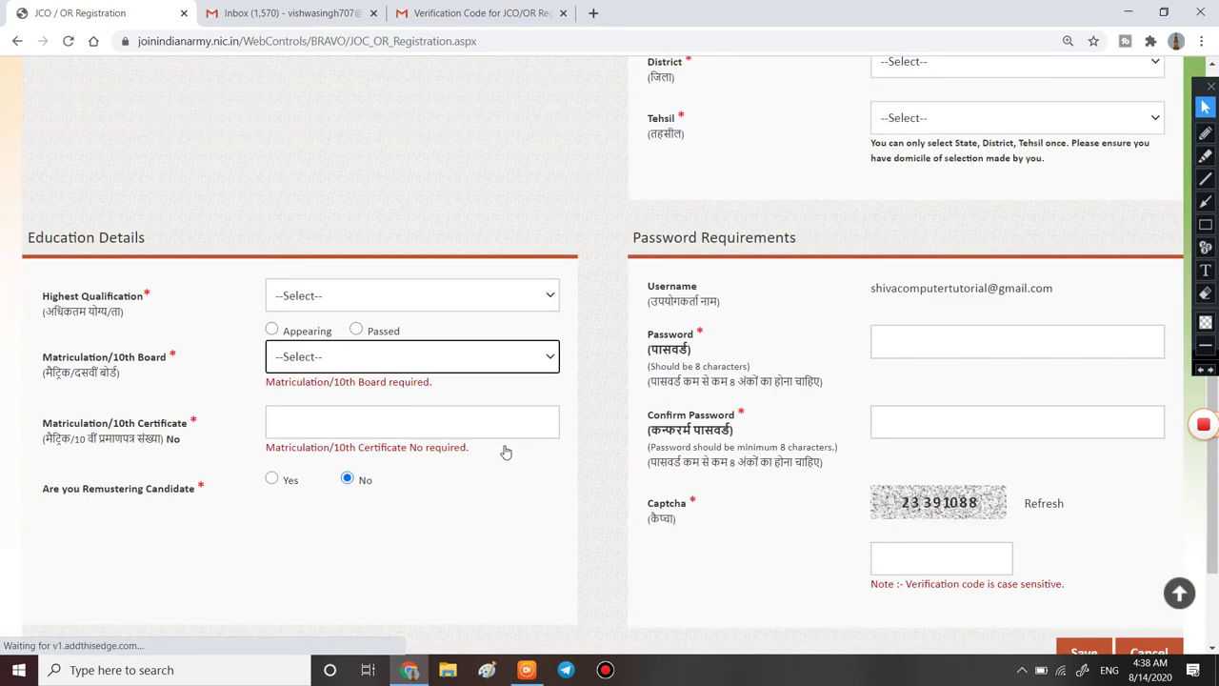
Scroll through the registration form to review the filled contact details
{"action": "scroll", "coordinate": [506, 452], "scroll_direction": "up", "scroll_amount": 10}
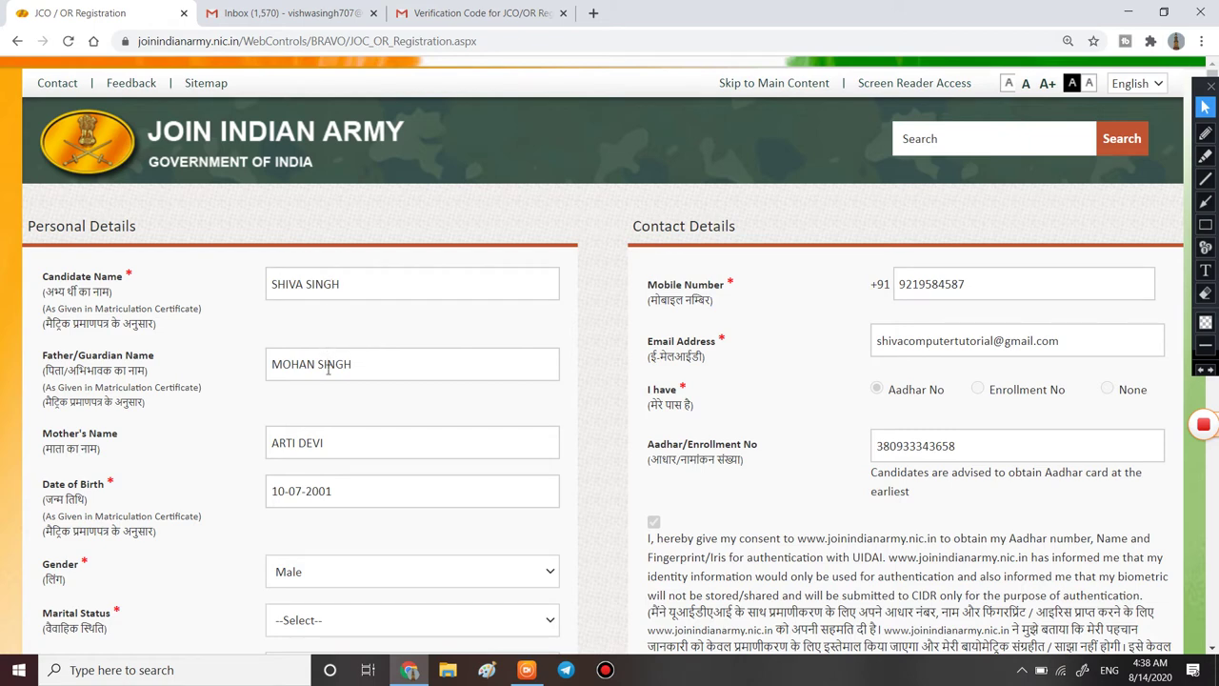
{"action": "scroll", "coordinate": [327, 403], "scroll_direction": "down", "scroll_amount": 3}
{"action": "scroll", "coordinate": [324, 412], "scroll_direction": "down", "scroll_amount": 1}
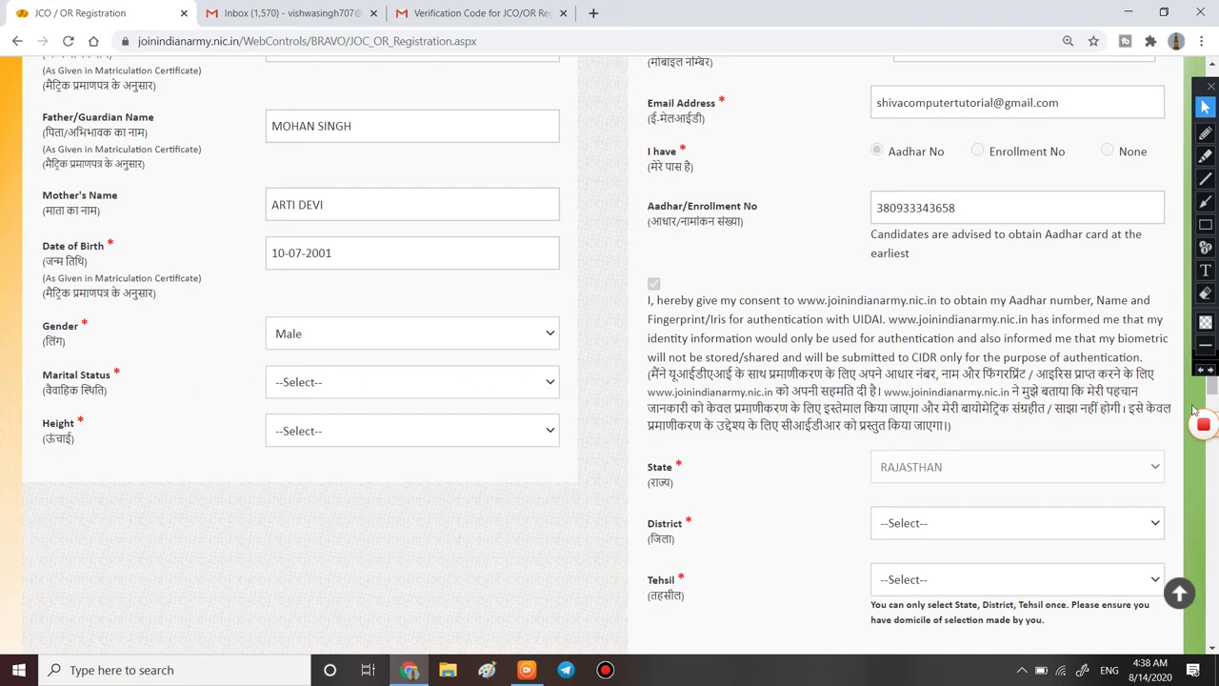
{"action": "left_click", "coordinate": [1205, 224]}
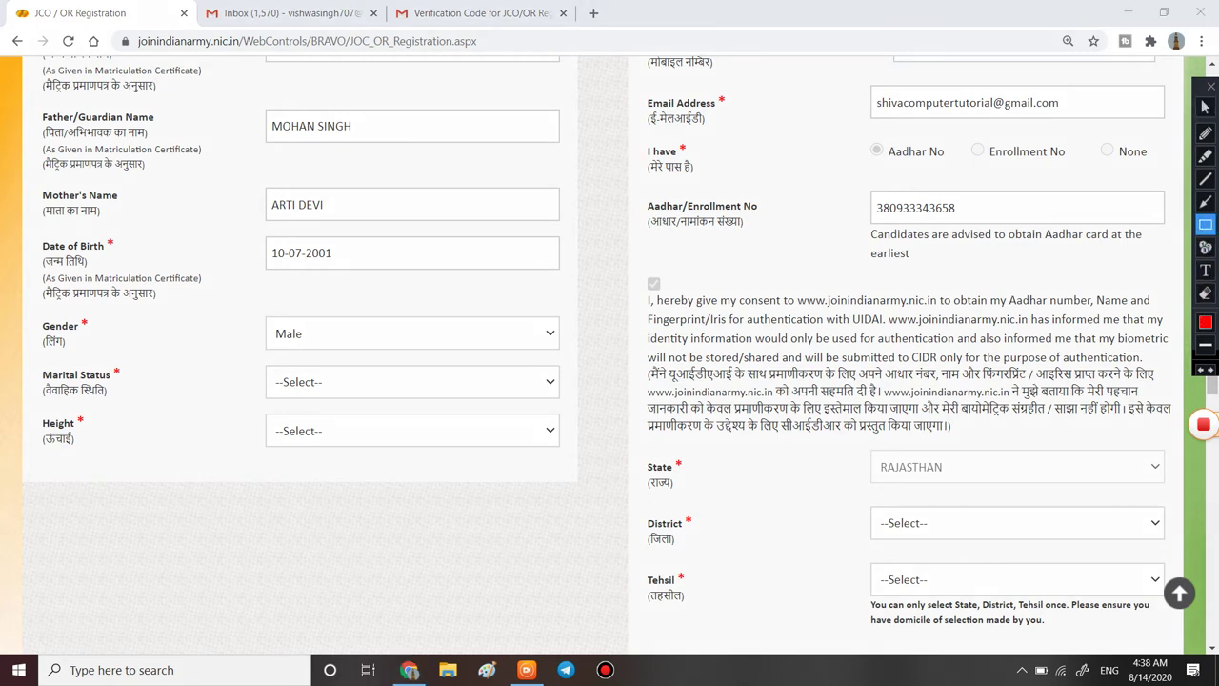
{"action": "left_click_drag", "start_coordinate": [35, 357], "coordinate": [566, 404]}
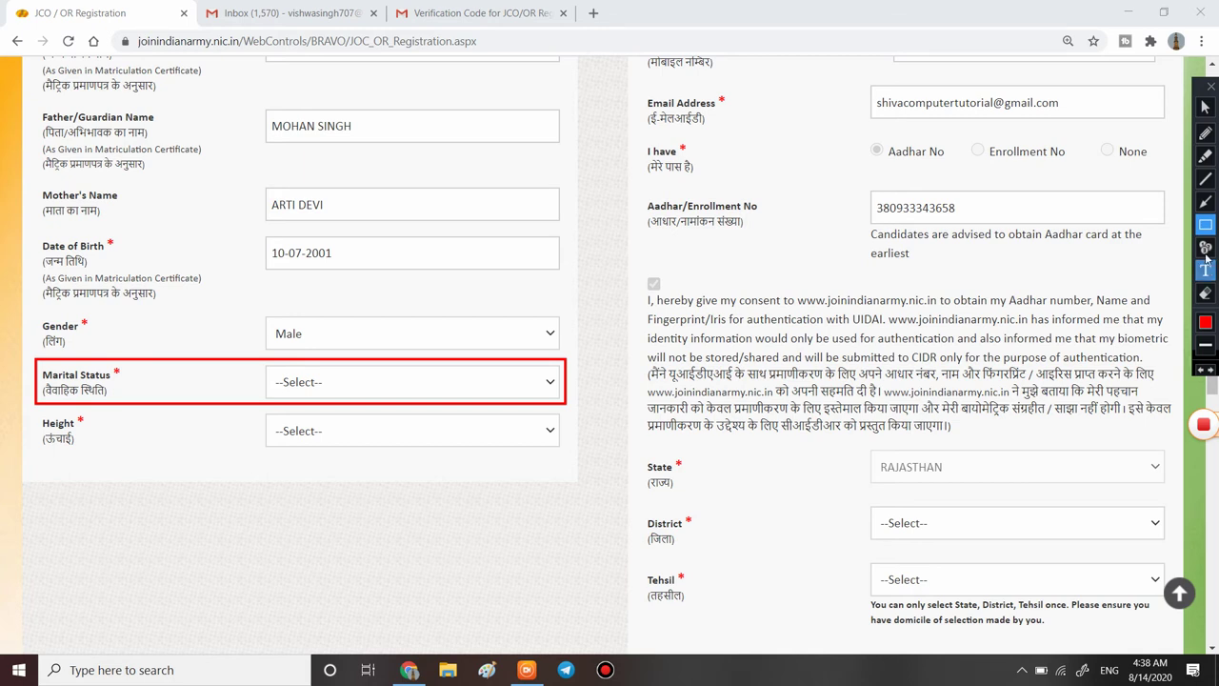
{"action": "left_click", "coordinate": [1204, 372]}
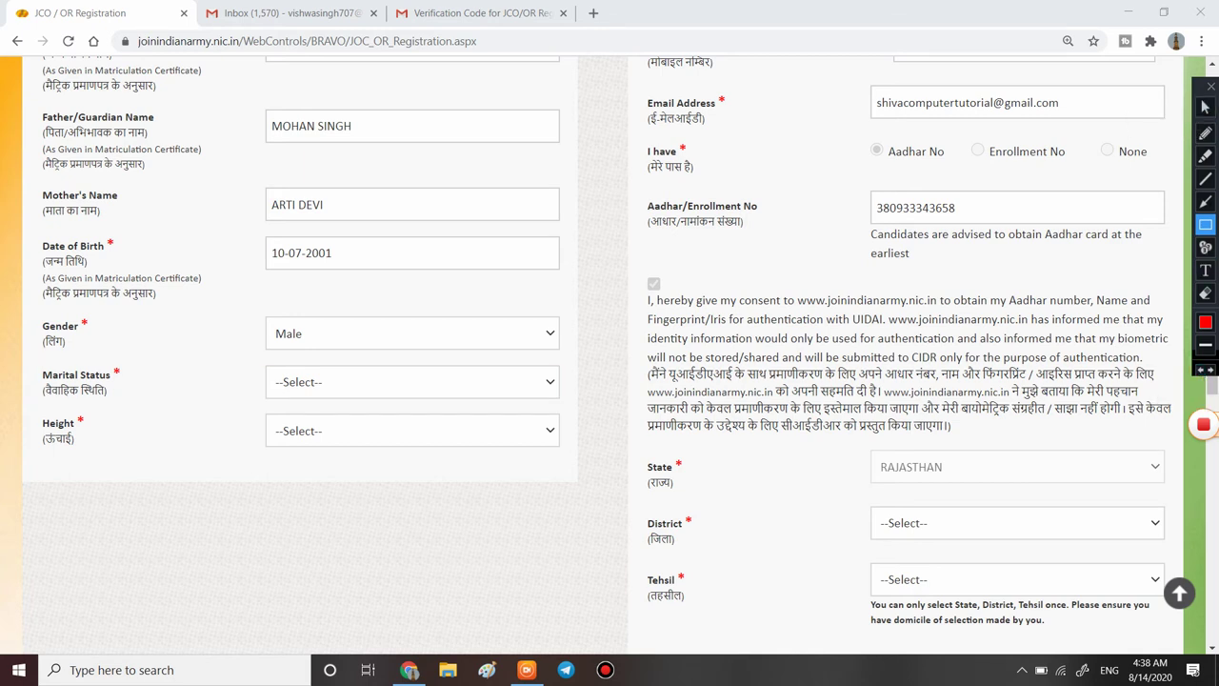
{"action": "left_click", "coordinate": [1205, 107]}
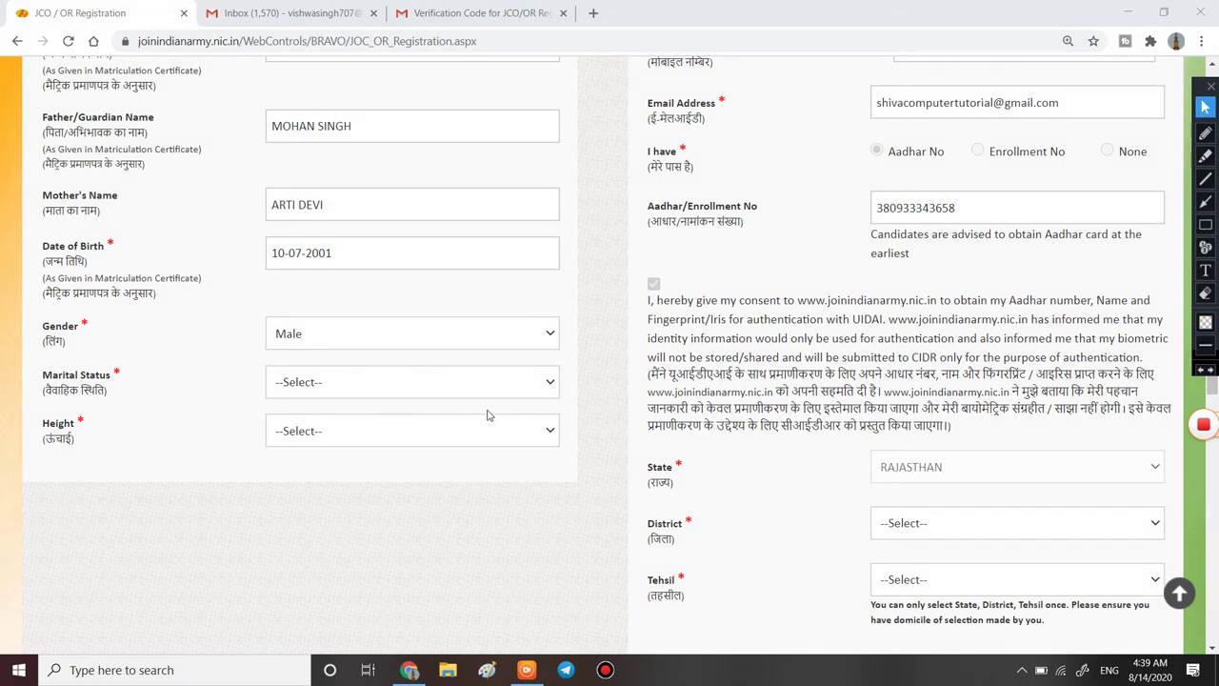
Set Marital Status to Unmarried and Height to 173
{"action": "left_click", "coordinate": [539, 387]}
{"action": "left_click", "coordinate": [298, 456]}
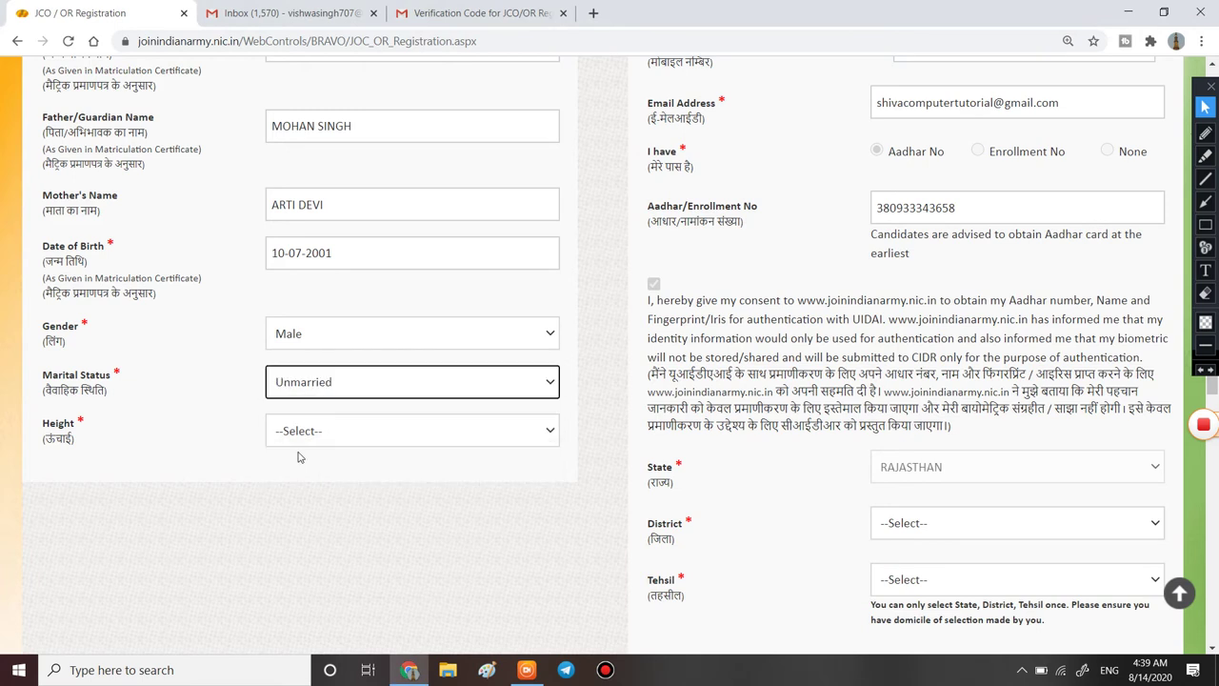
{"action": "left_click", "coordinate": [552, 430]}
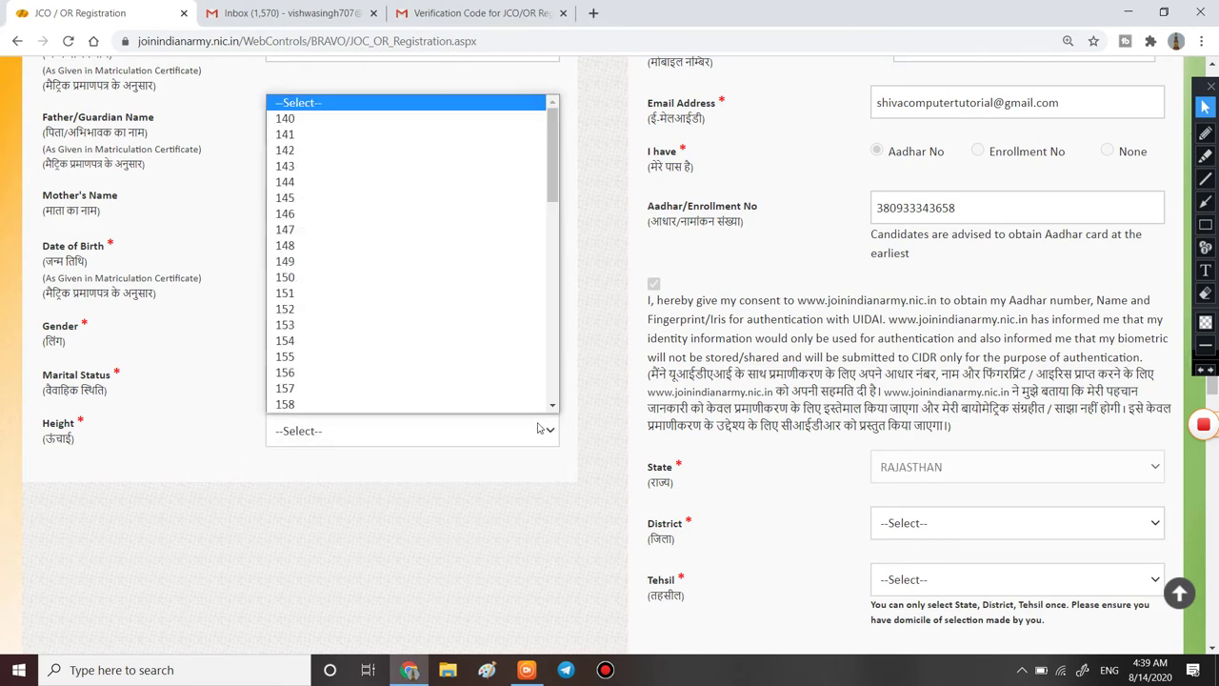
{"action": "scroll", "coordinate": [312, 371], "scroll_direction": "down", "scroll_amount": 2}
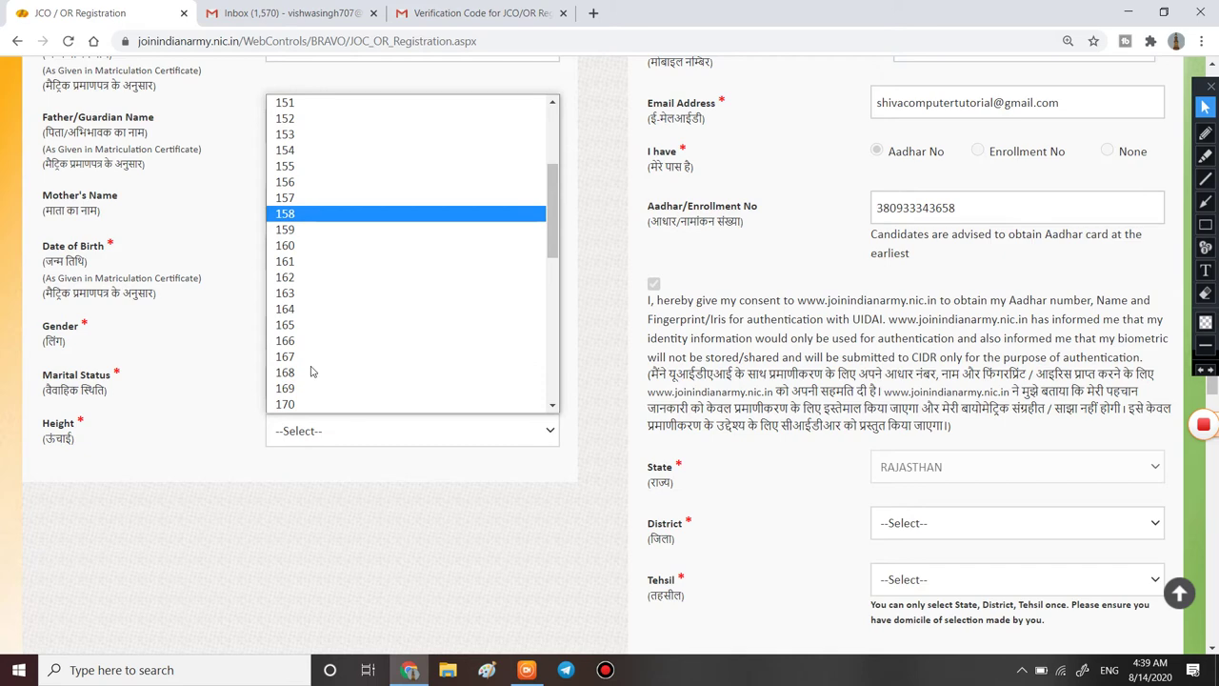
{"action": "scroll", "coordinate": [312, 372], "scroll_direction": "down", "scroll_amount": 3}
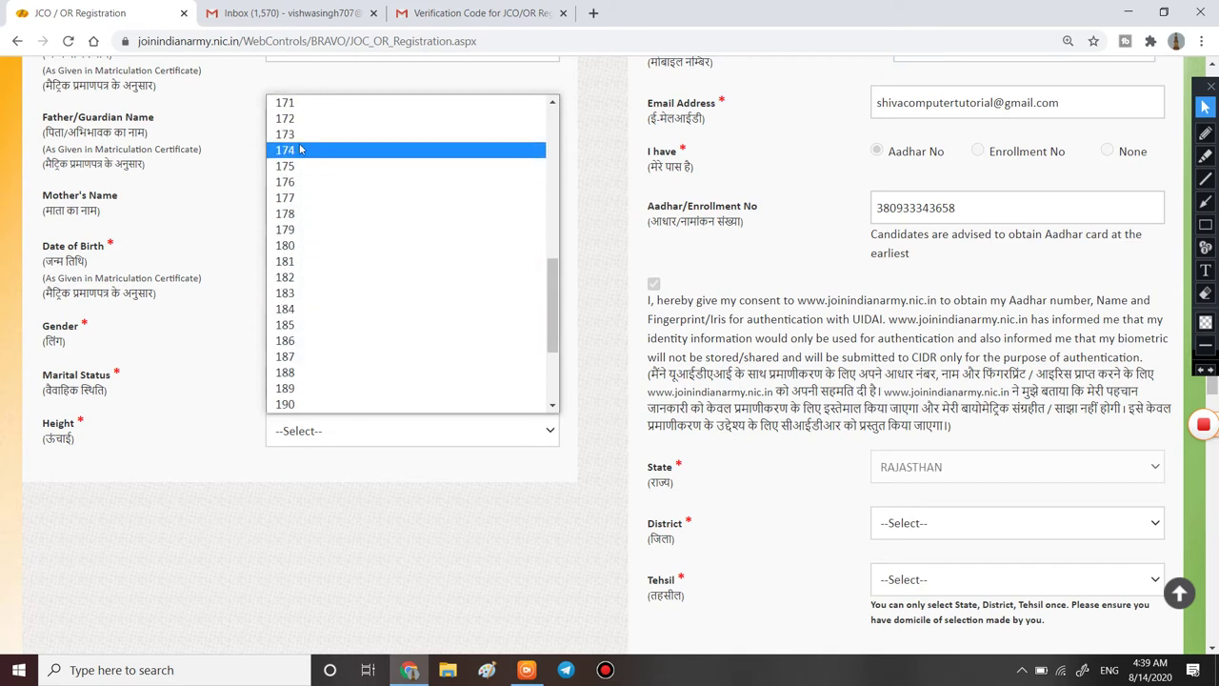
{"action": "left_click", "coordinate": [296, 135]}
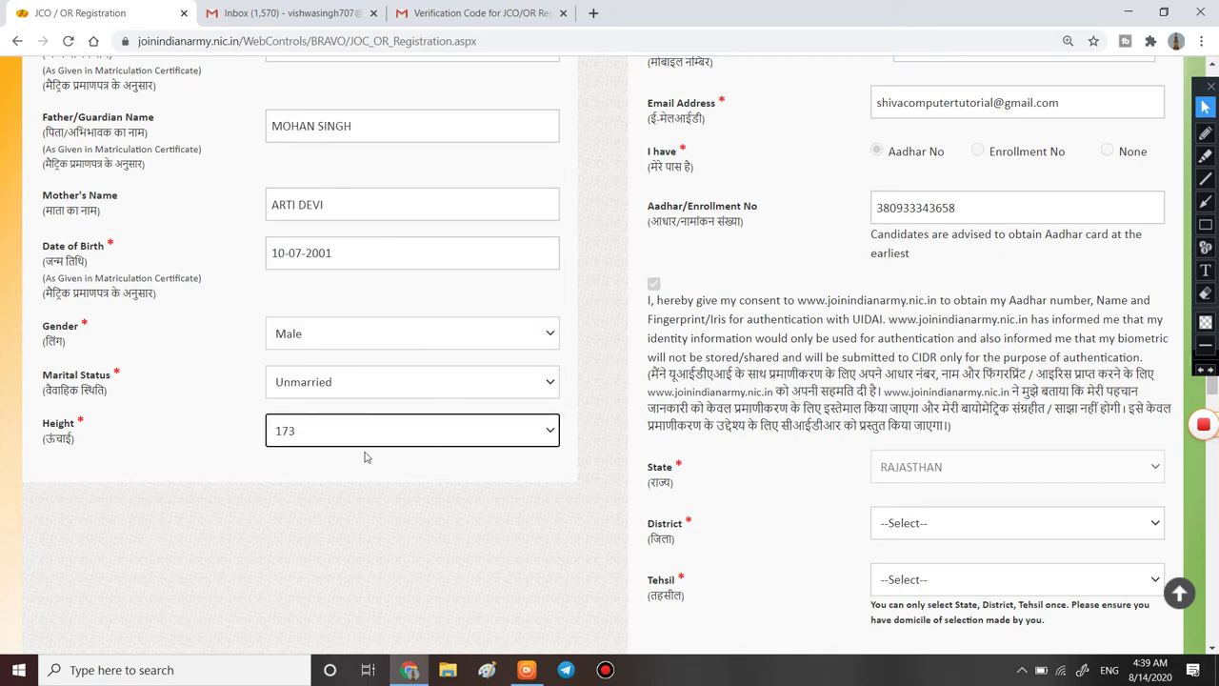
{"action": "scroll", "coordinate": [385, 484], "scroll_direction": "up", "scroll_amount": 3}
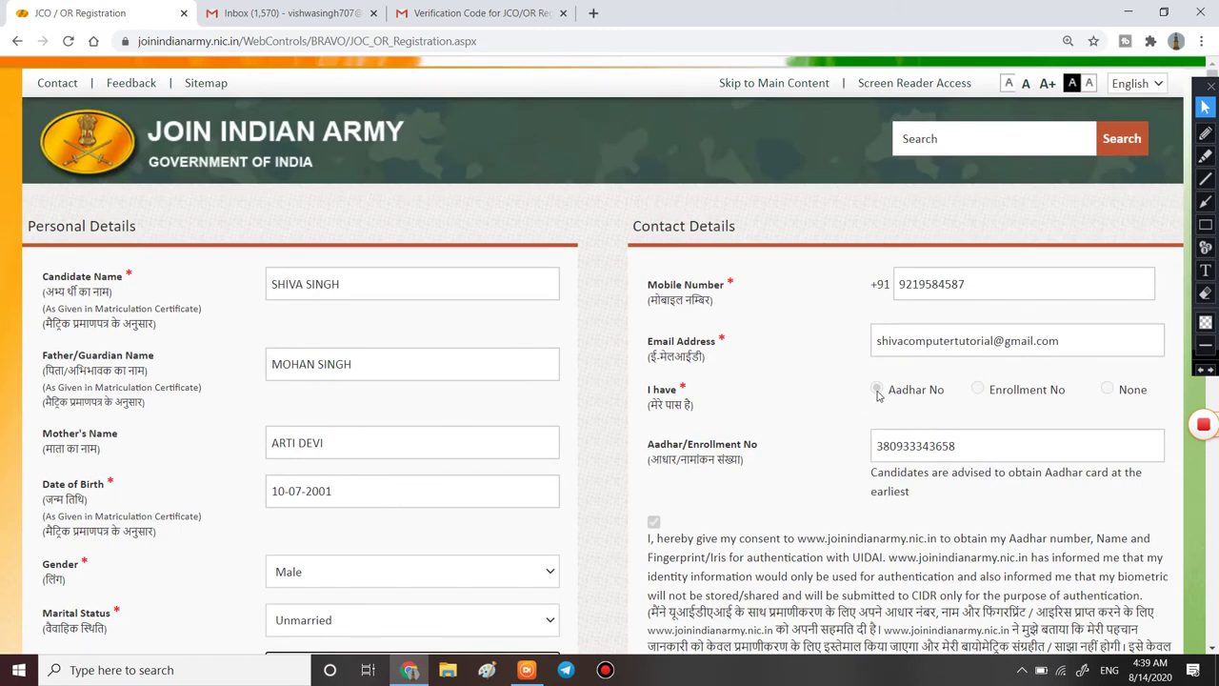
Set the District to JODHPUR
{"action": "scroll", "coordinate": [897, 454], "scroll_direction": "down", "scroll_amount": 3}
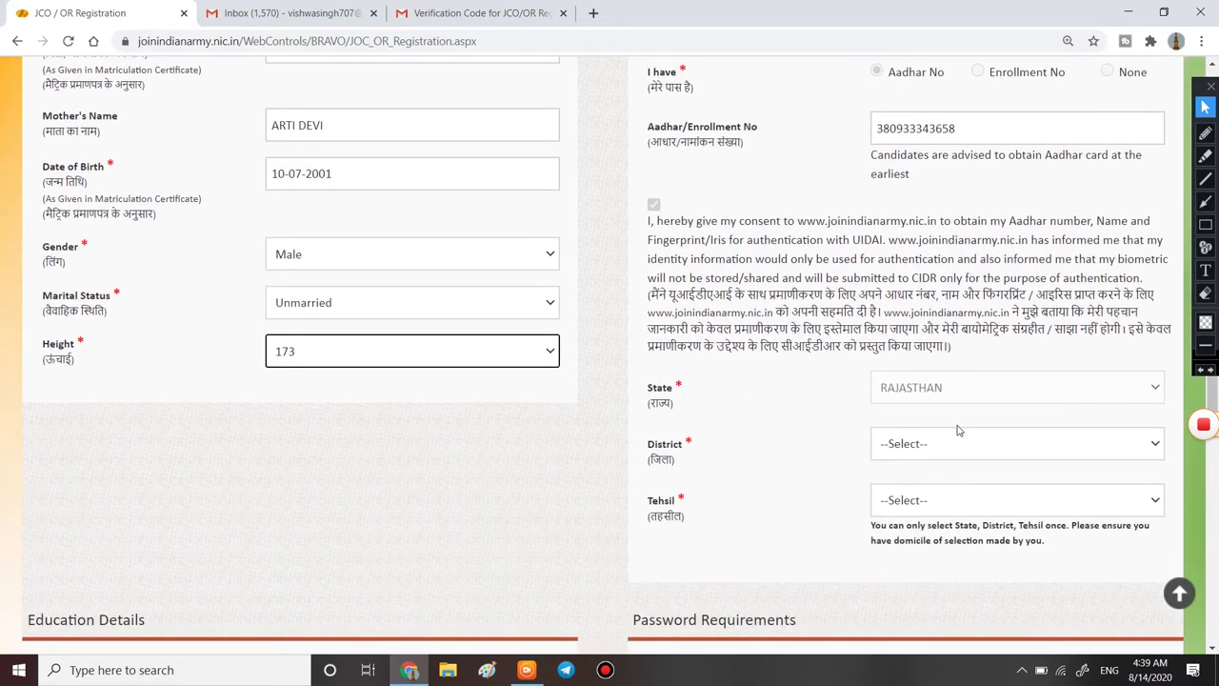
{"action": "scroll", "coordinate": [825, 452], "scroll_direction": "down", "scroll_amount": 2}
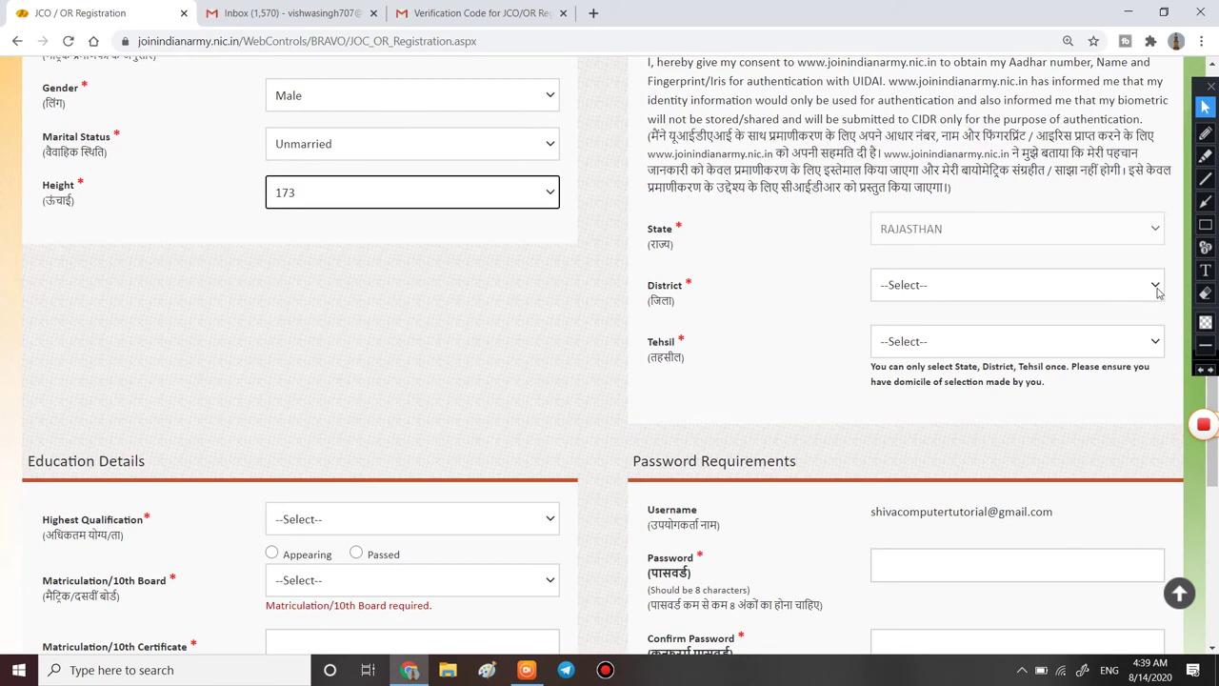
{"action": "left_click", "coordinate": [1156, 287]}
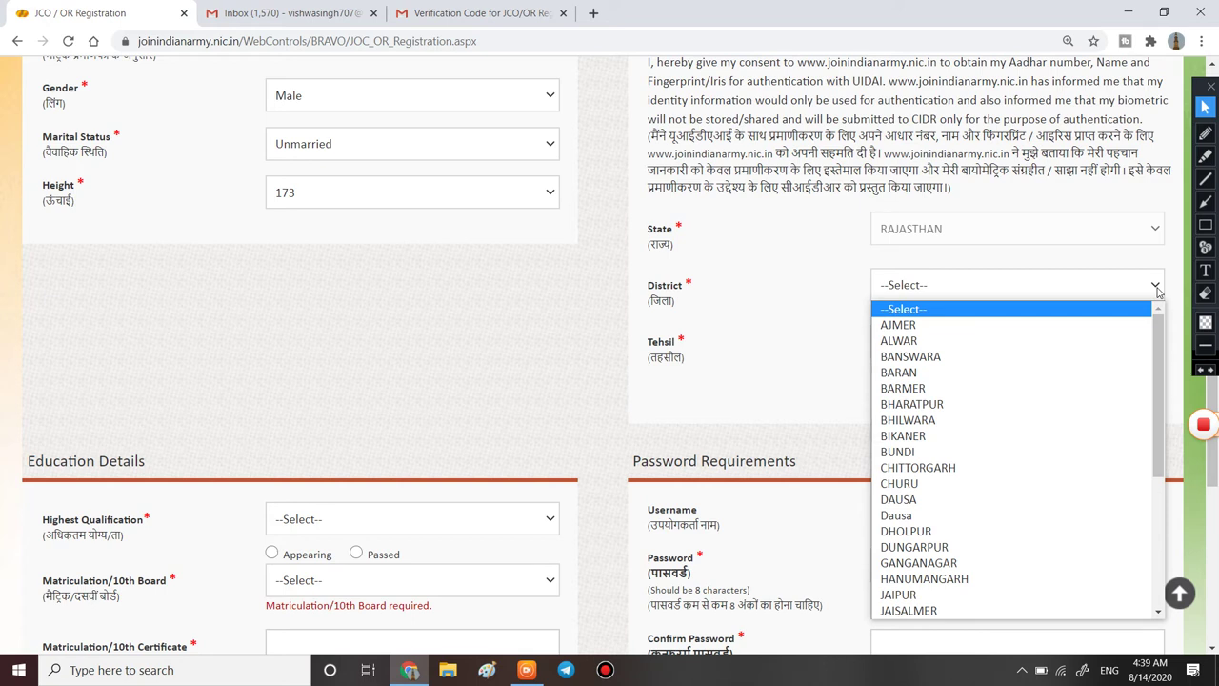
{"action": "key", "text": "j"}
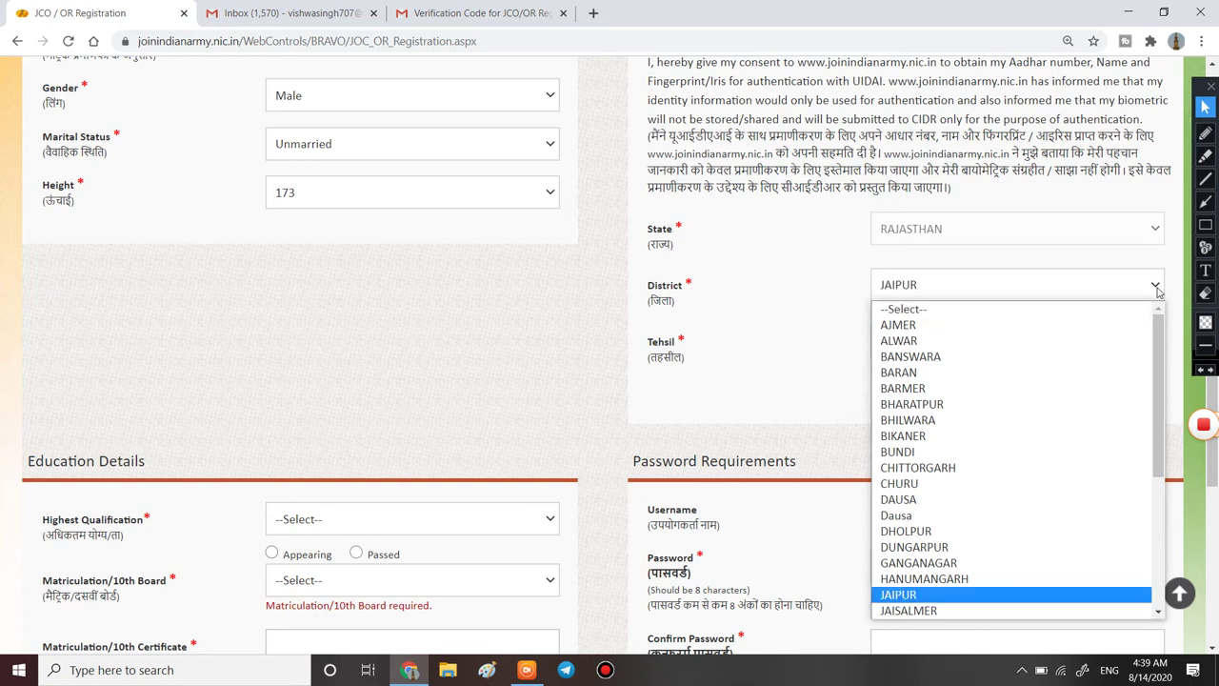
{"action": "key", "text": "j"}
{"action": "key", "text": "j"}
{"action": "key", "text": "j"}
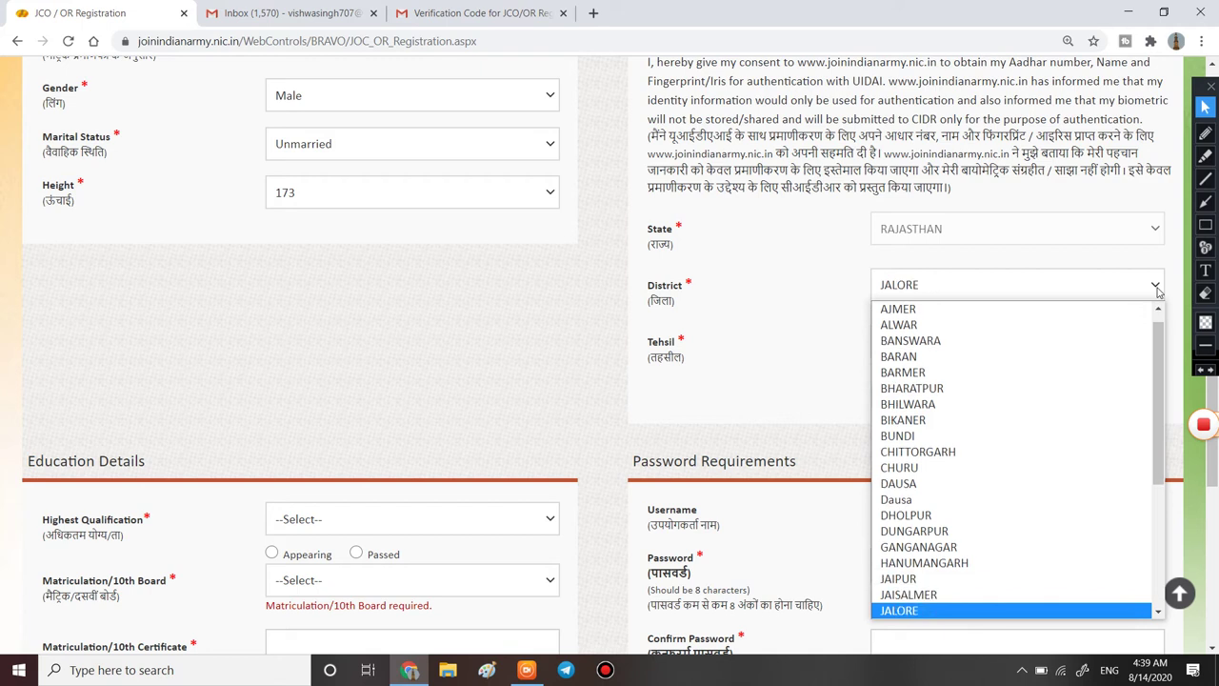
{"action": "key", "text": "j"}
{"action": "key", "text": "j"}
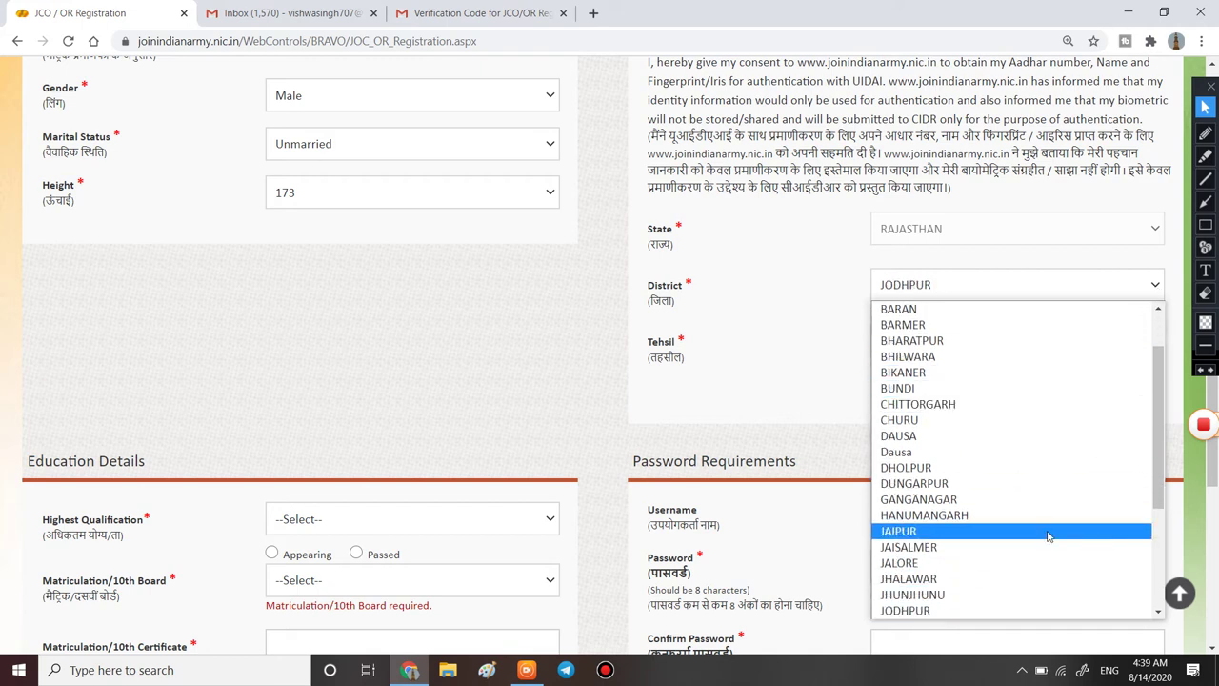
{"action": "left_click", "coordinate": [920, 611]}
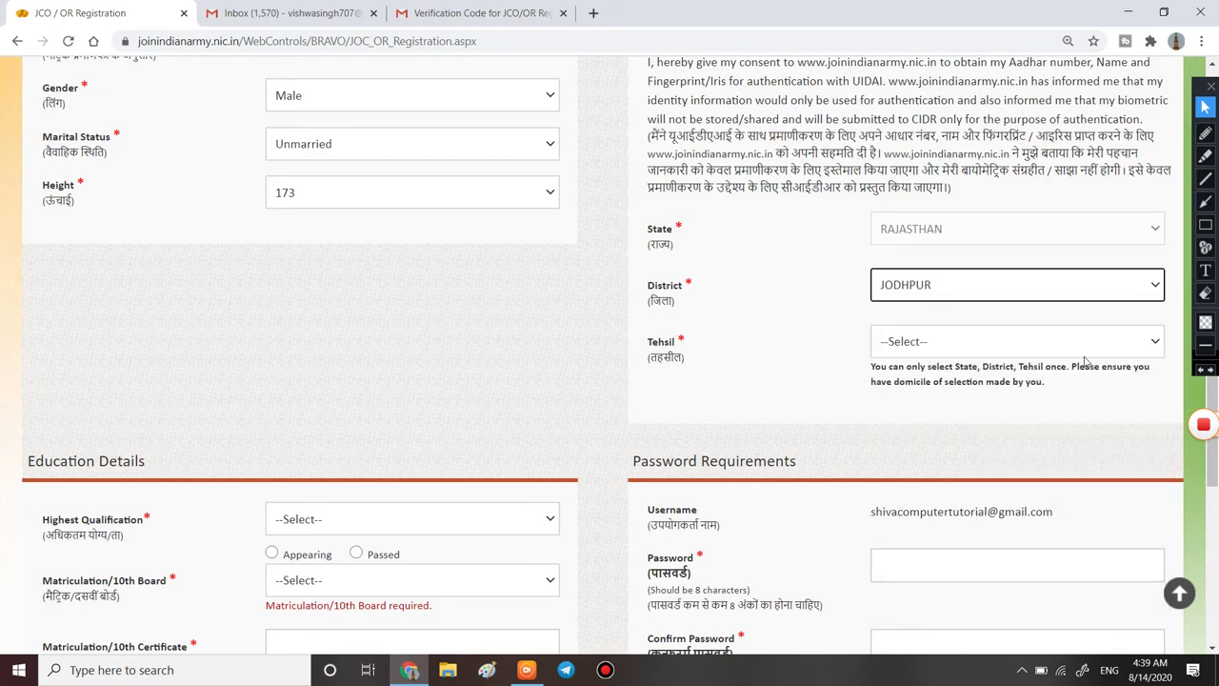
Set the Tehsil to Phalodi
{"action": "left_click", "coordinate": [1146, 346]}
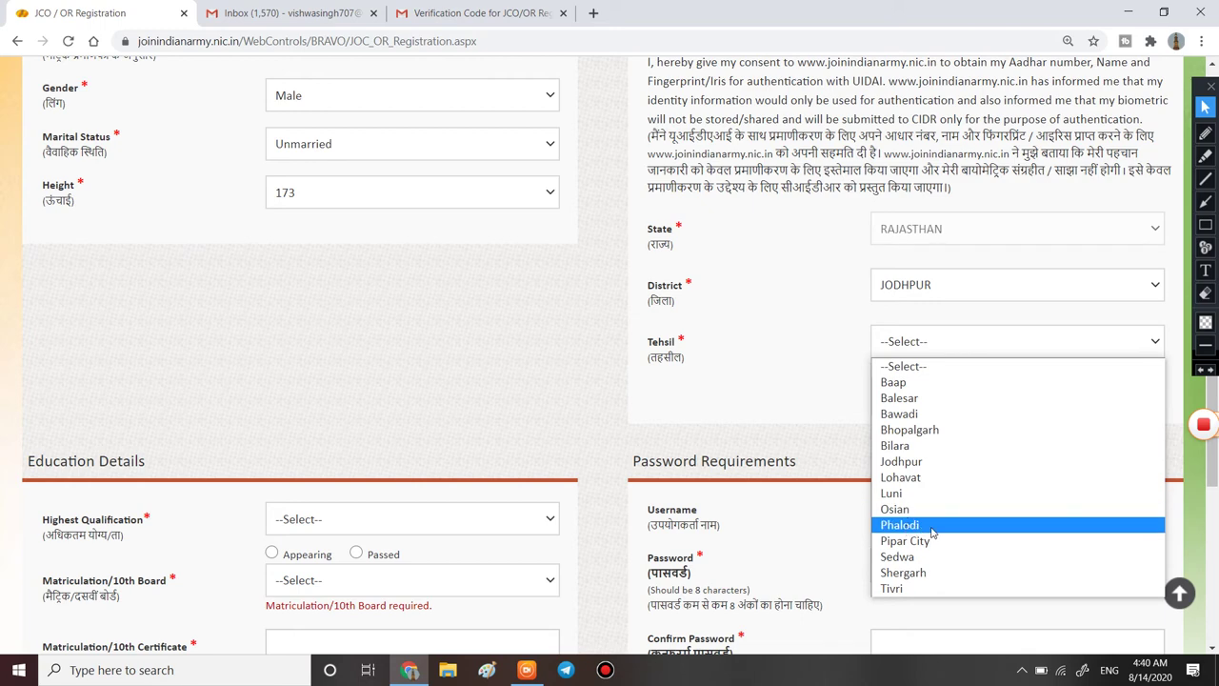
{"action": "left_click", "coordinate": [932, 530]}
{"action": "scroll", "coordinate": [955, 425], "scroll_direction": "down", "scroll_amount": 2}
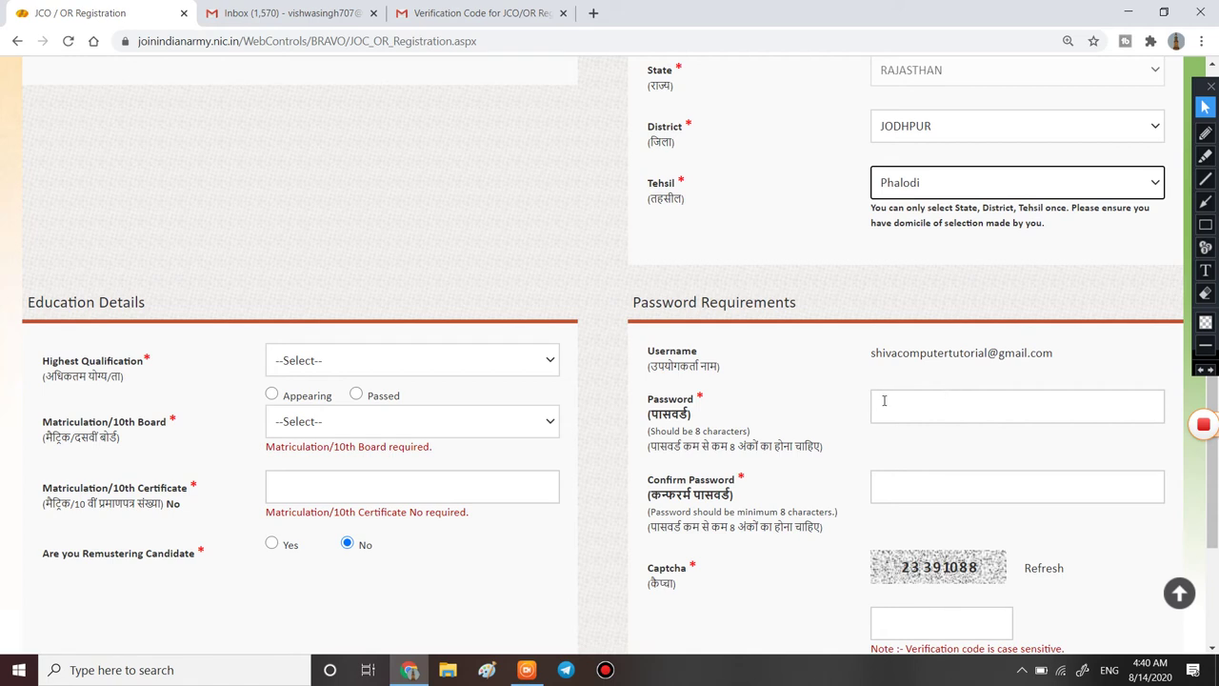
{"action": "left_click", "coordinate": [1205, 224]}
{"action": "left_click_drag", "start_coordinate": [853, 199], "coordinate": [1164, 230]}
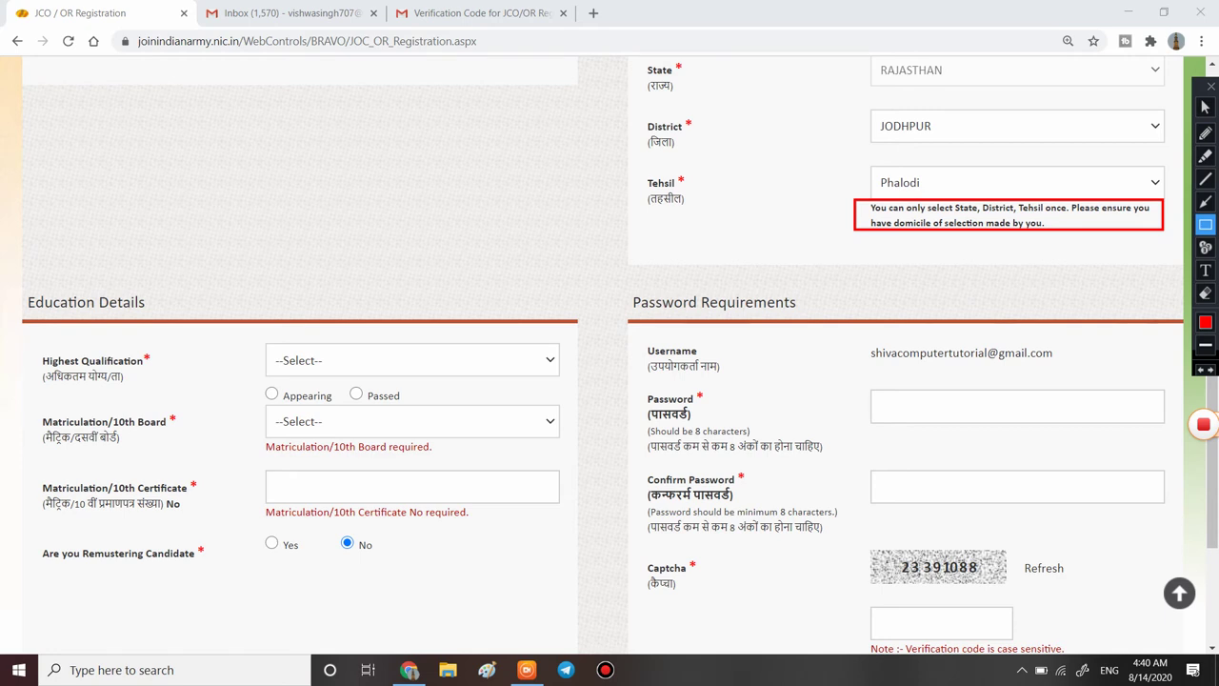
{"action": "left_click", "coordinate": [1201, 371]}
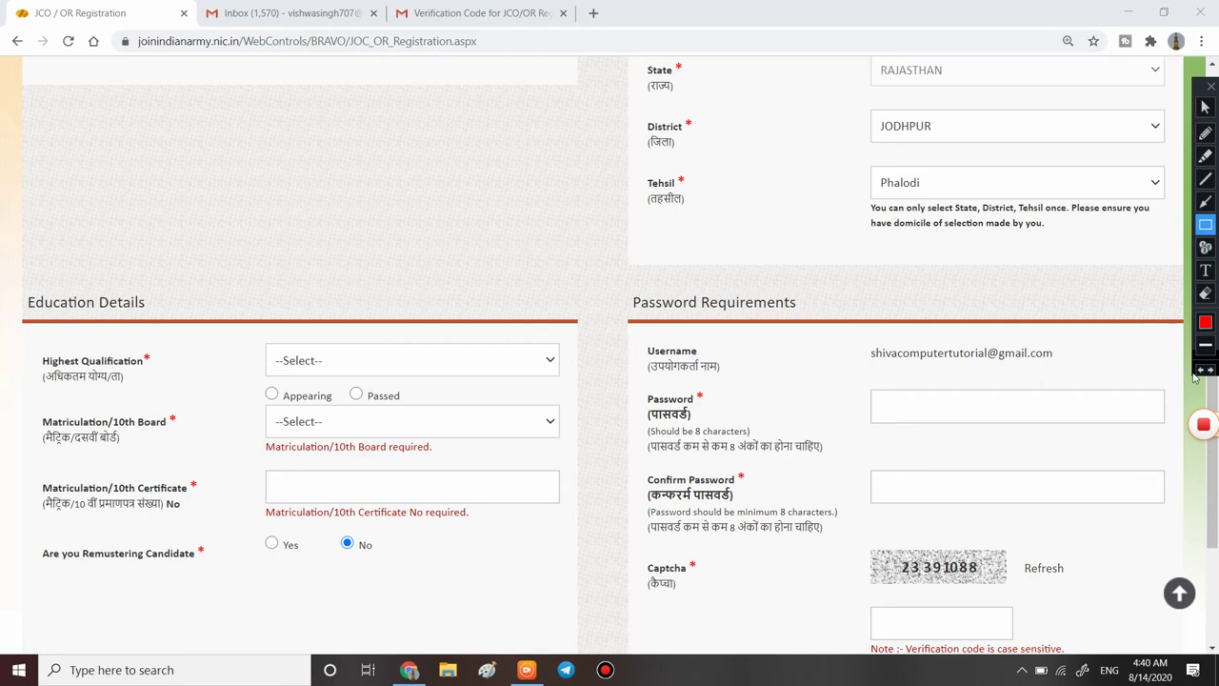
Enter a rule-compliant account password, replacing the first attempt, and repeat it in Confirm Password
{"action": "left_click", "coordinate": [1205, 110]}
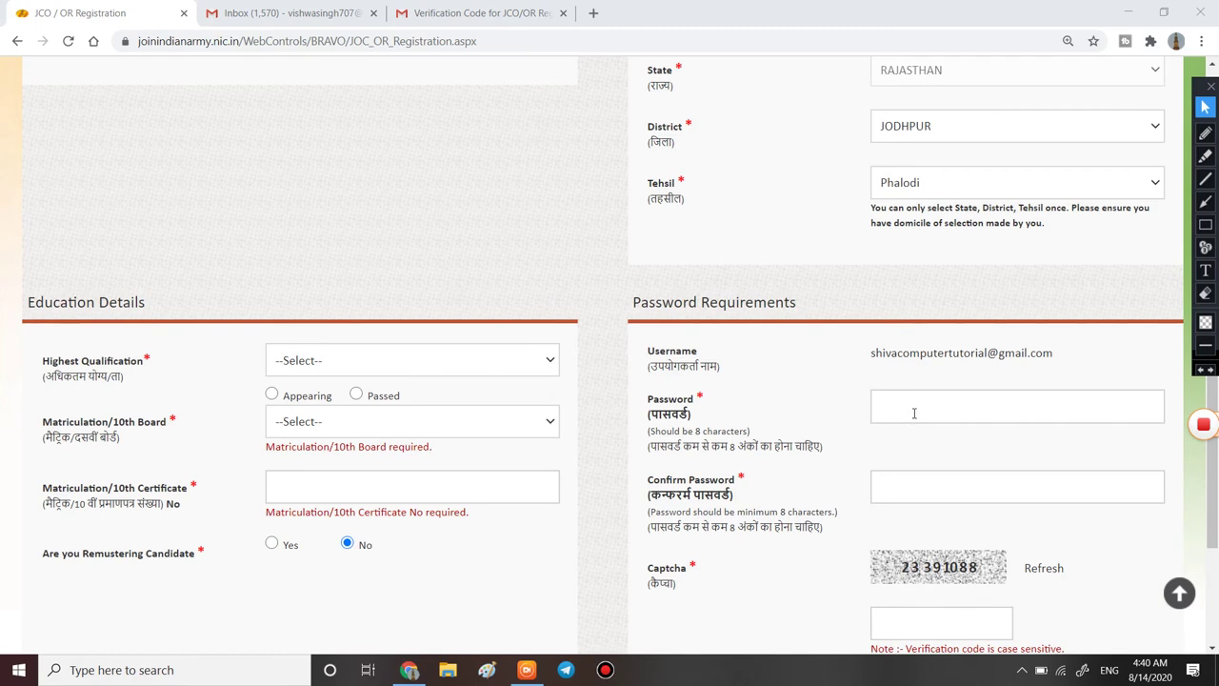
{"action": "left_click", "coordinate": [914, 409]}
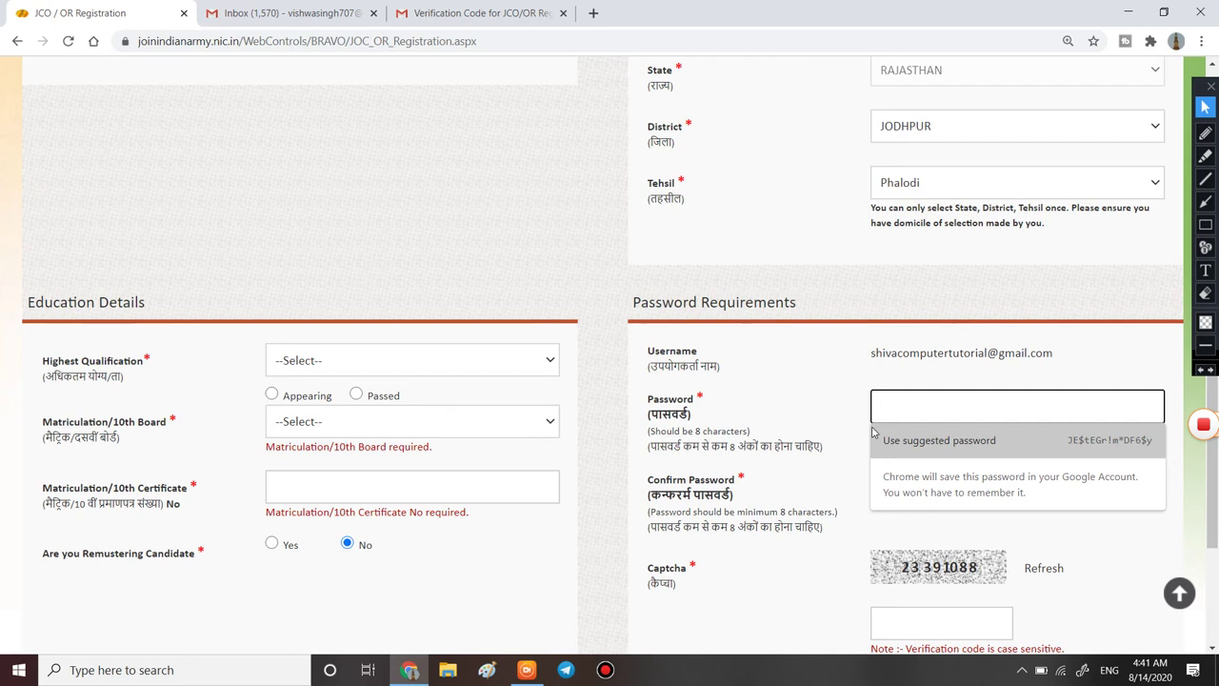
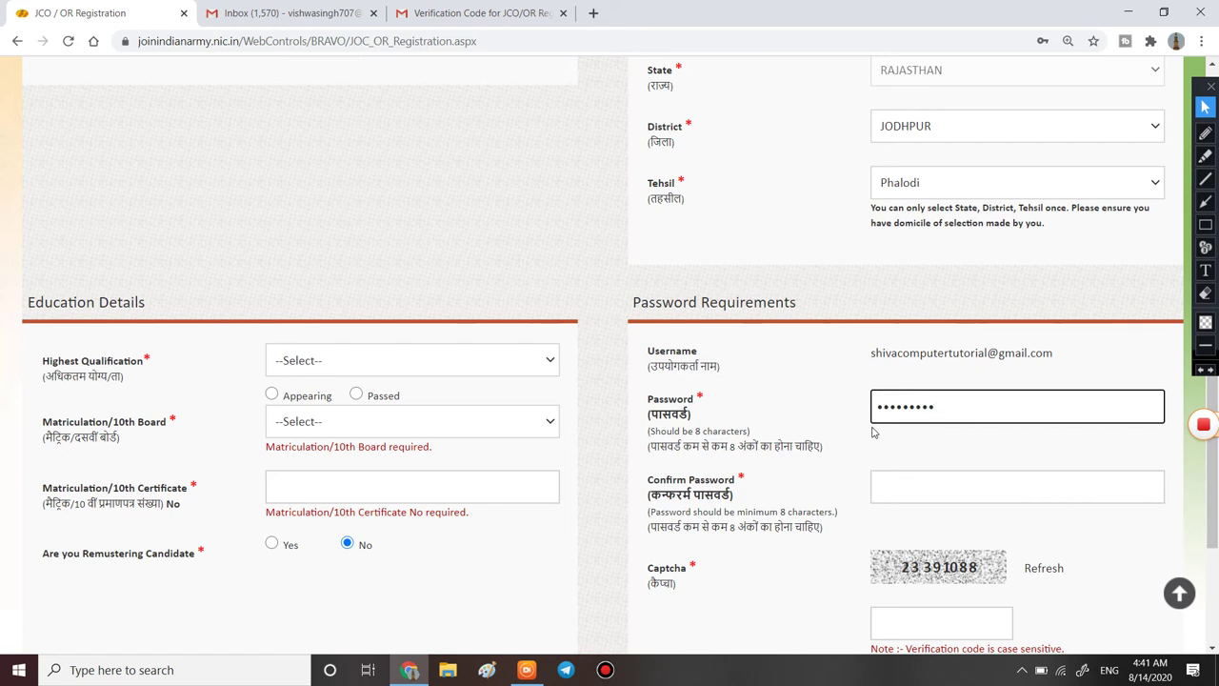
{"action": "left_click", "coordinate": [890, 486]}
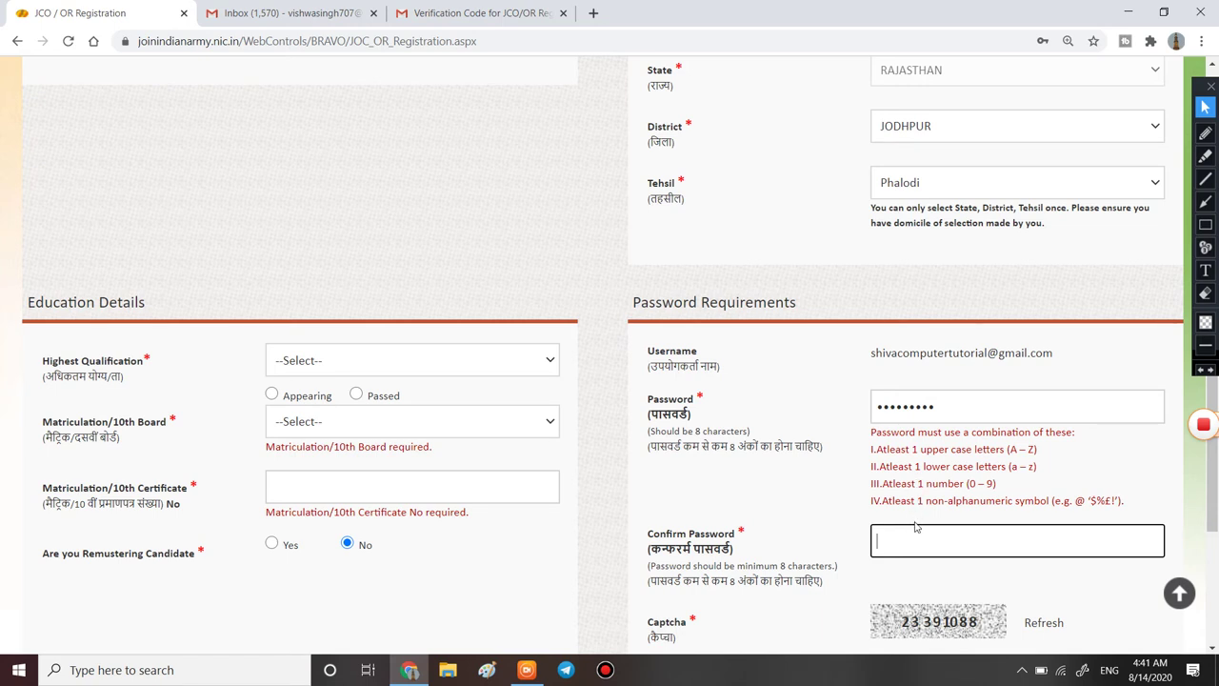
{"action": "left_click_drag", "start_coordinate": [968, 410], "coordinate": [873, 410]}
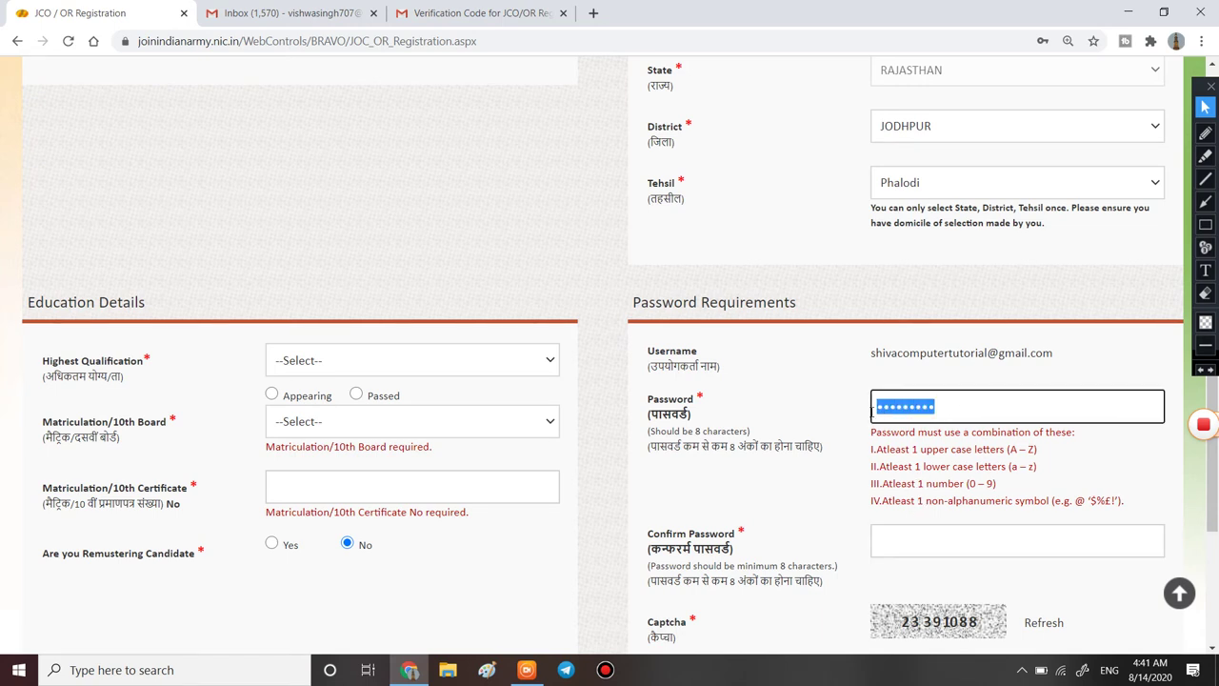
{"action": "key", "text": "BackSpace"}
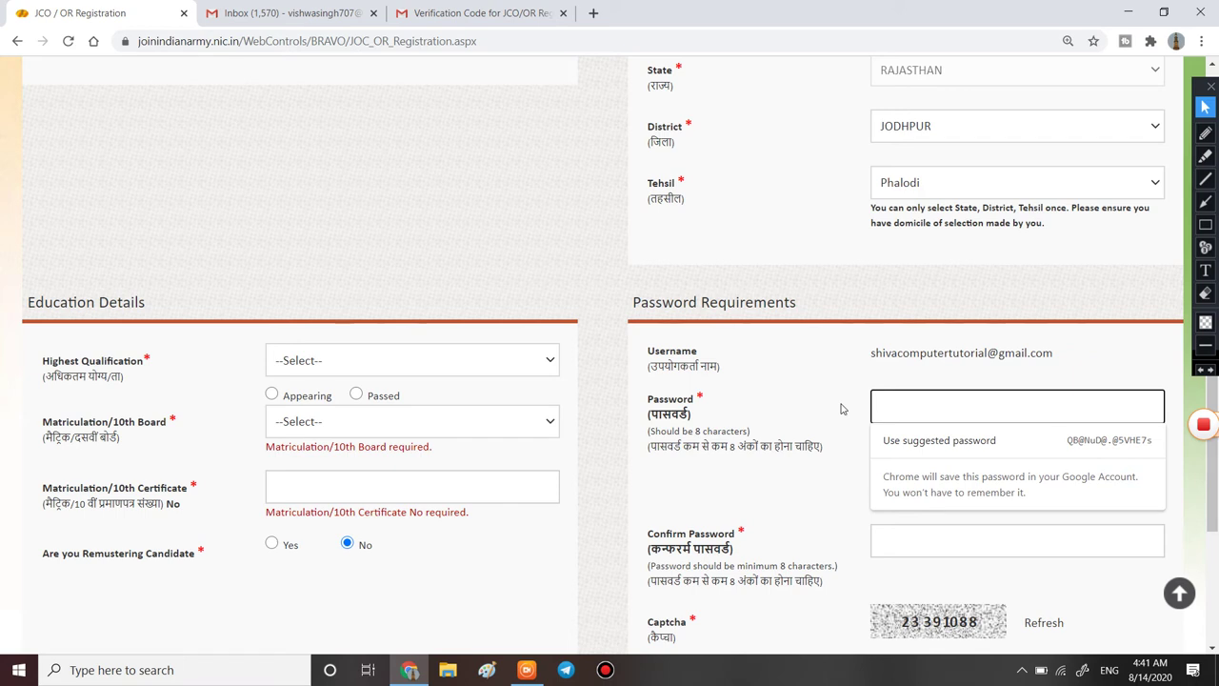
{"action": "type", "text": "•••••••"}
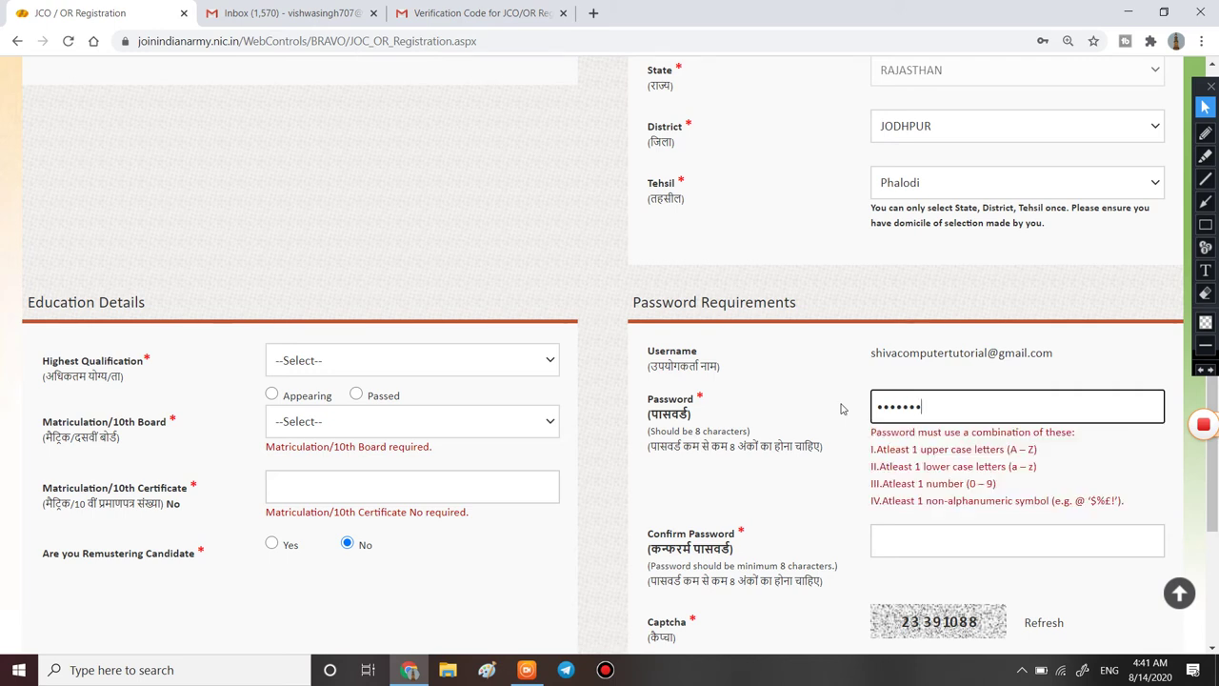
{"action": "type", "text": "••"}
{"action": "left_click", "coordinate": [911, 538]}
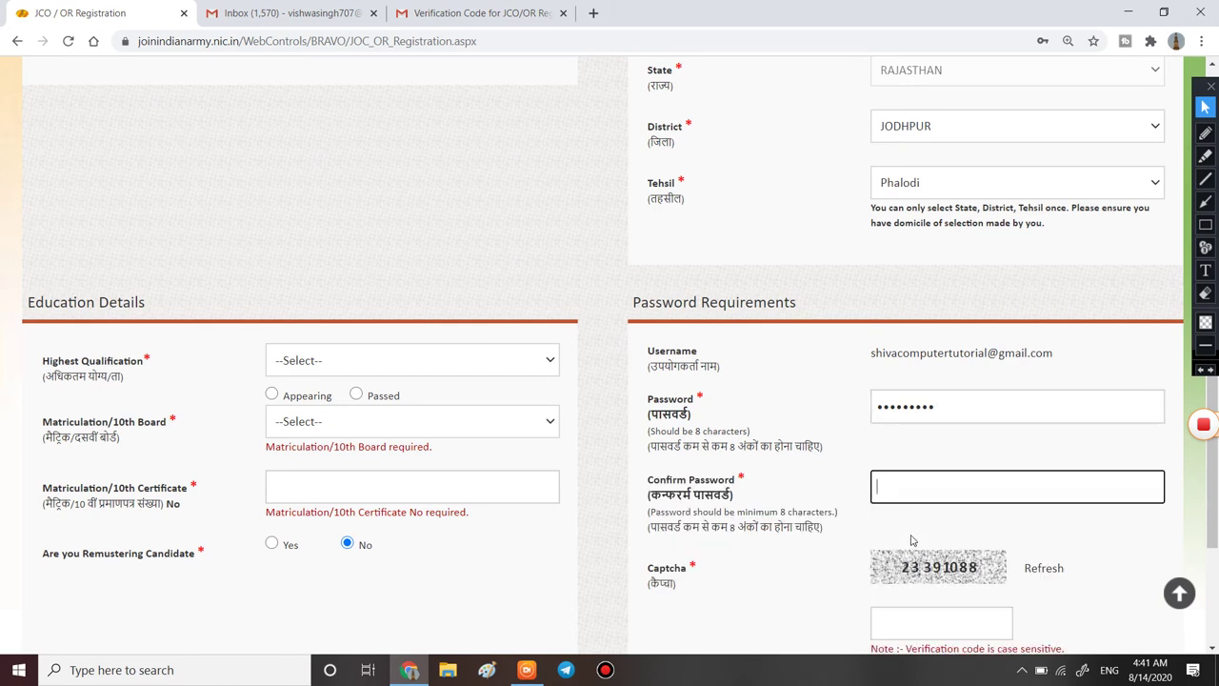
{"action": "type", "text": "•••••••••"}
Fill the Captcha field with the code 23391088
{"action": "scroll", "coordinate": [911, 541], "scroll_direction": "down", "scroll_amount": 3}
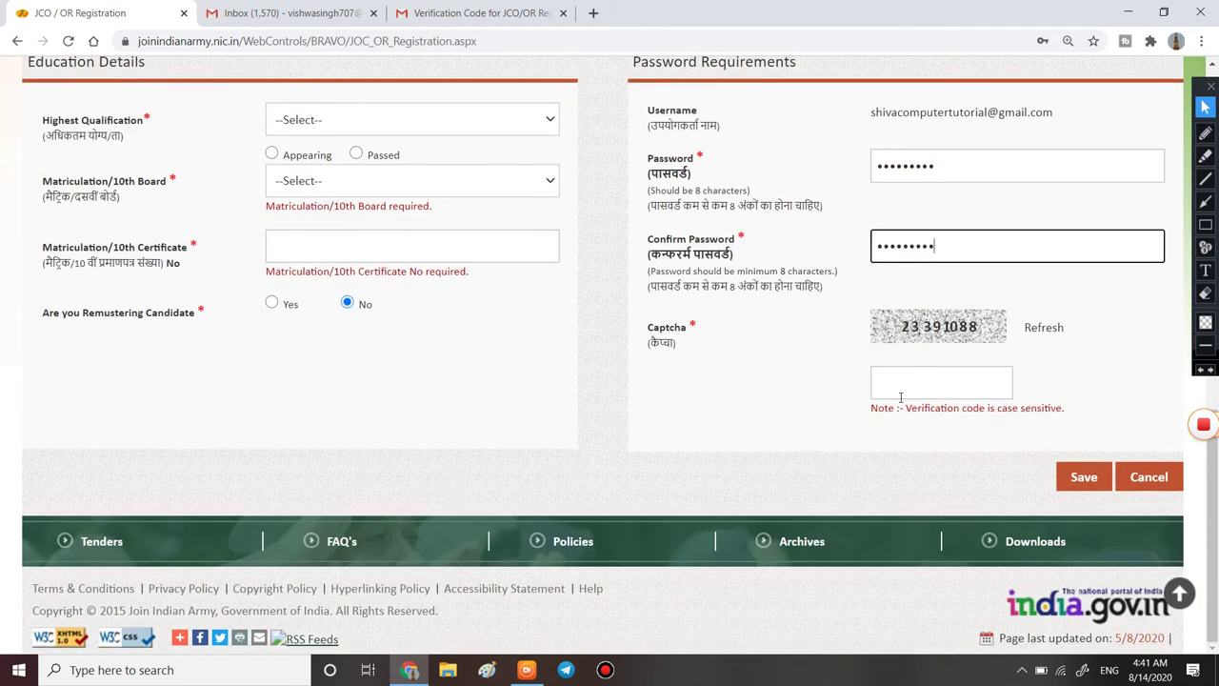
{"action": "left_click", "coordinate": [903, 386]}
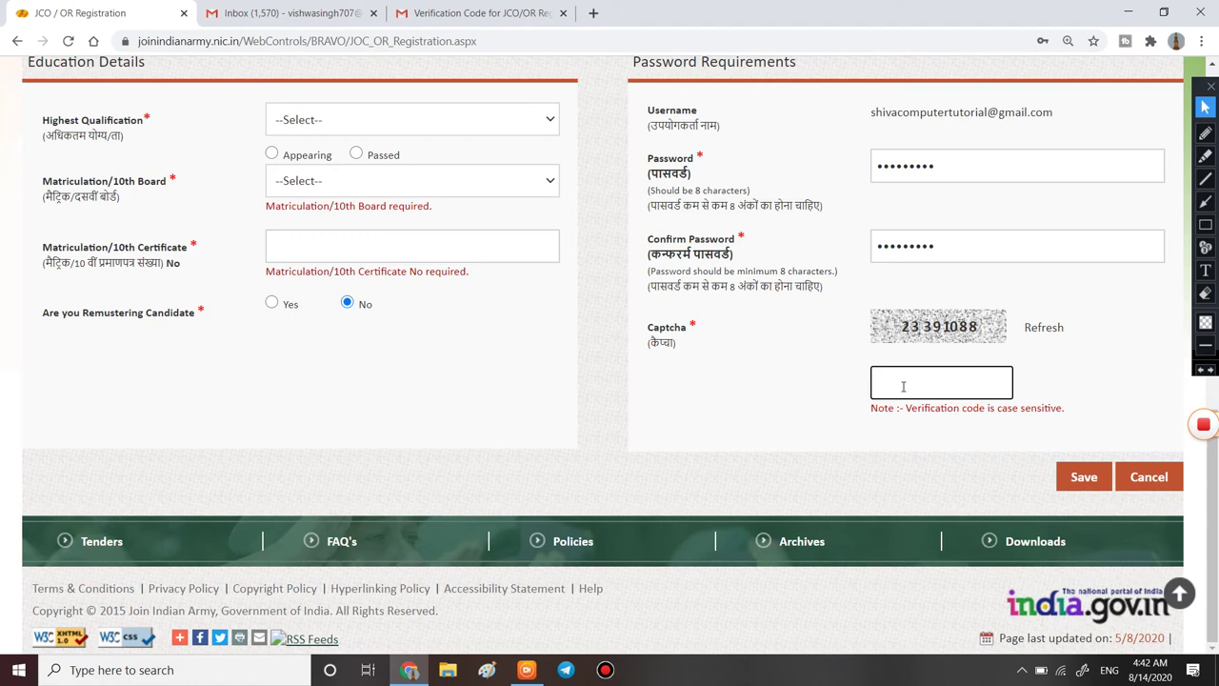
{"action": "left_click", "coordinate": [1206, 225]}
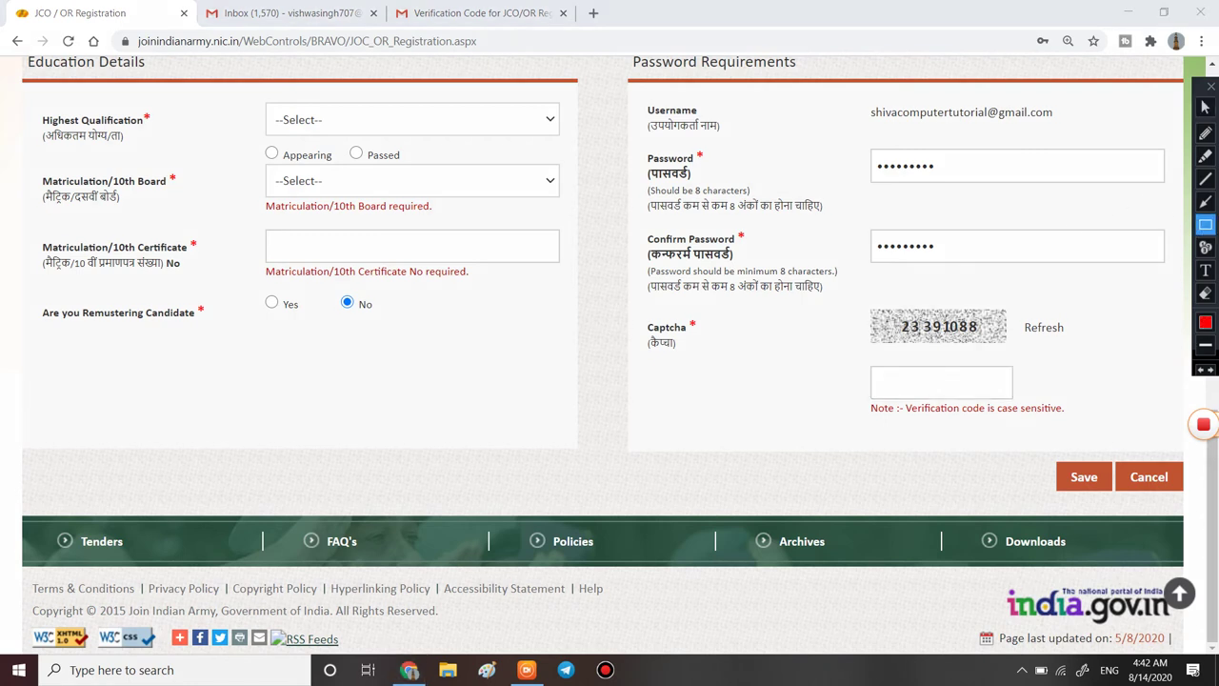
{"action": "left_click_drag", "start_coordinate": [864, 306], "coordinate": [1012, 344]}
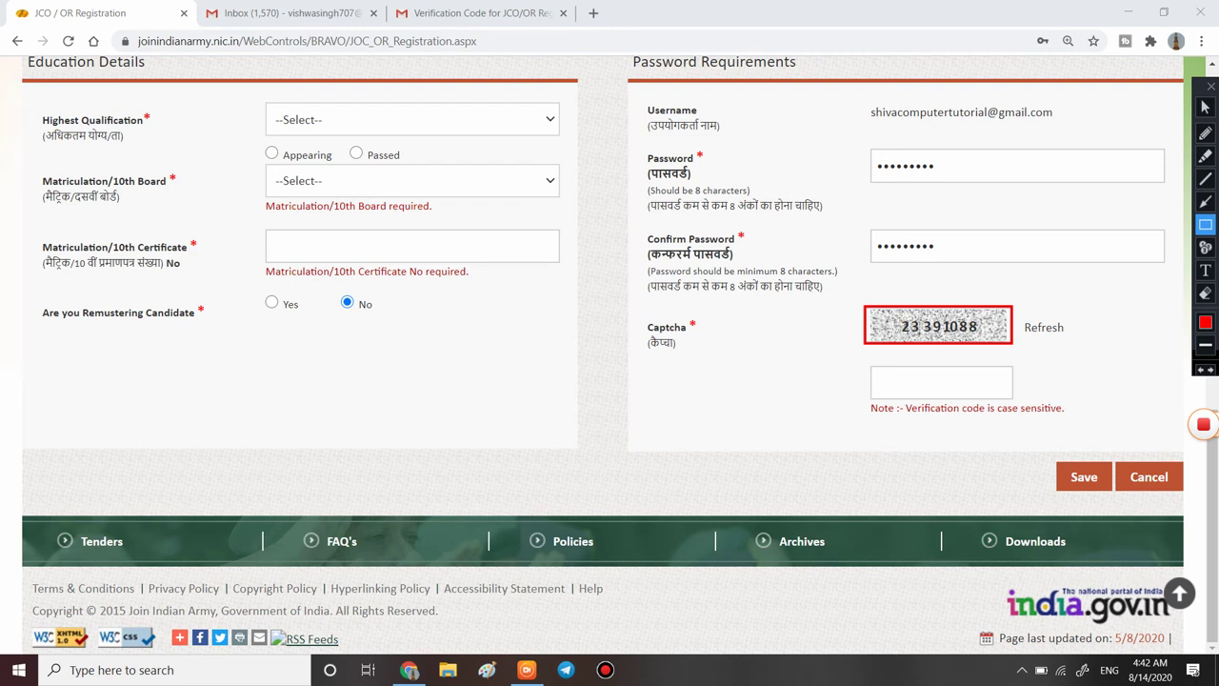
{"action": "left_click_drag", "start_coordinate": [875, 365], "coordinate": [1016, 395]}
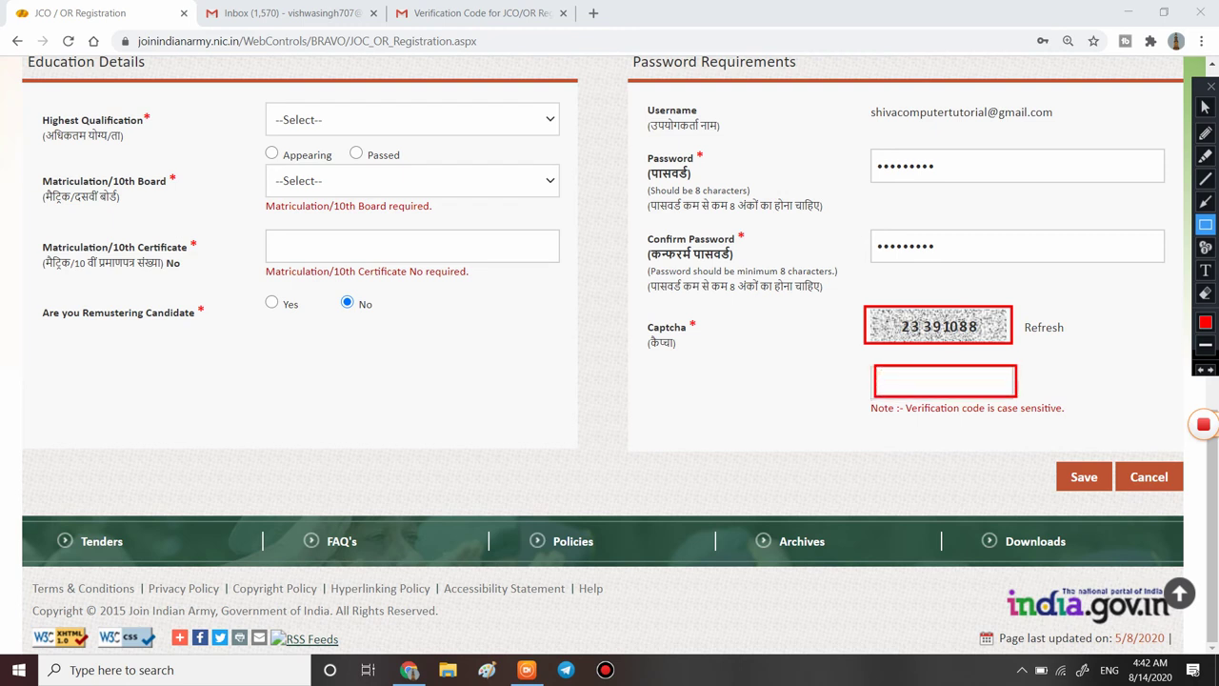
{"action": "key", "text": "ctrl+z"}
{"action": "key", "text": "ctrl+z"}
{"action": "left_click", "coordinate": [1205, 106]}
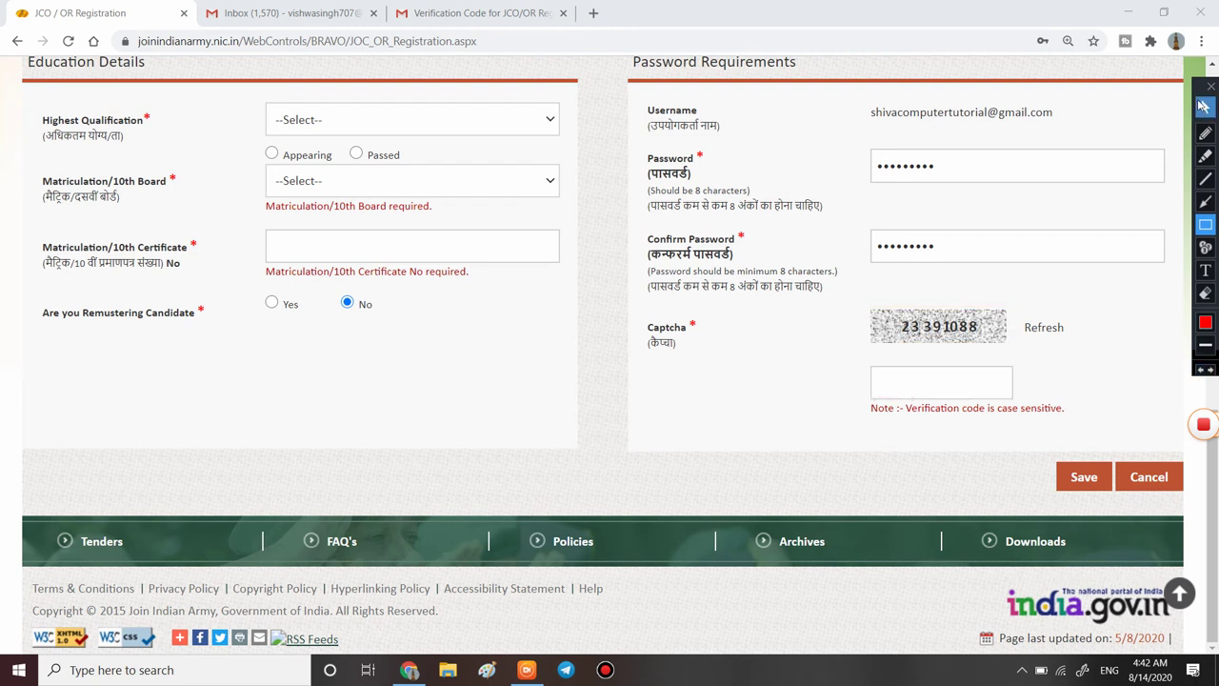
{"action": "left_click", "coordinate": [967, 380]}
{"action": "type", "text": "2339"}
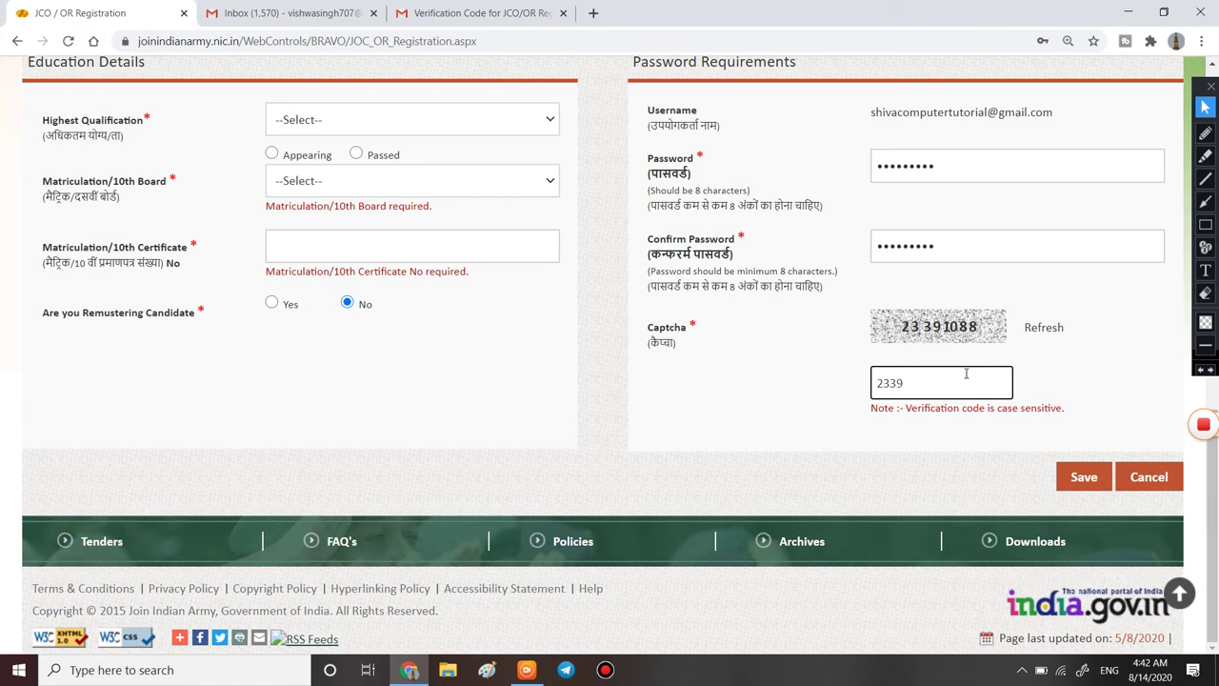
{"action": "type", "text": "1088"}
{"action": "scroll", "coordinate": [758, 371], "scroll_direction": "up", "scroll_amount": 4}
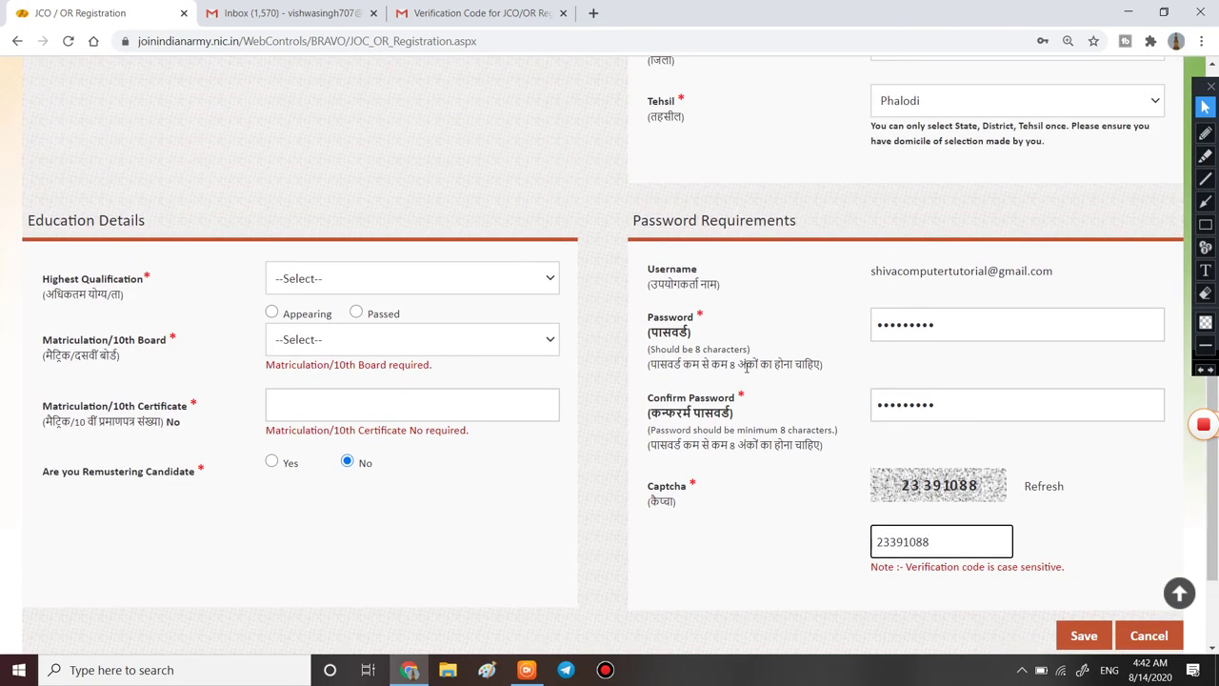
{"action": "scroll", "coordinate": [747, 373], "scroll_direction": "up", "scroll_amount": 4}
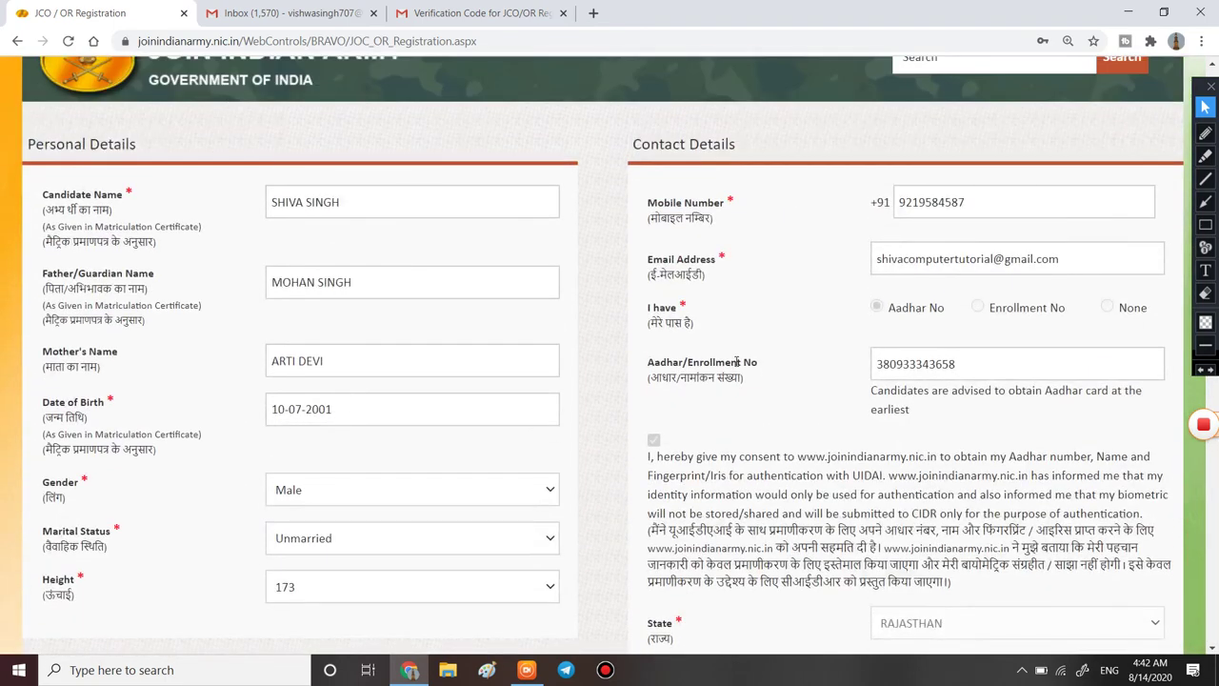
{"action": "scroll", "coordinate": [413, 425], "scroll_direction": "down", "scroll_amount": 6}
{"action": "scroll", "coordinate": [401, 428], "scroll_direction": "down", "scroll_amount": 1}
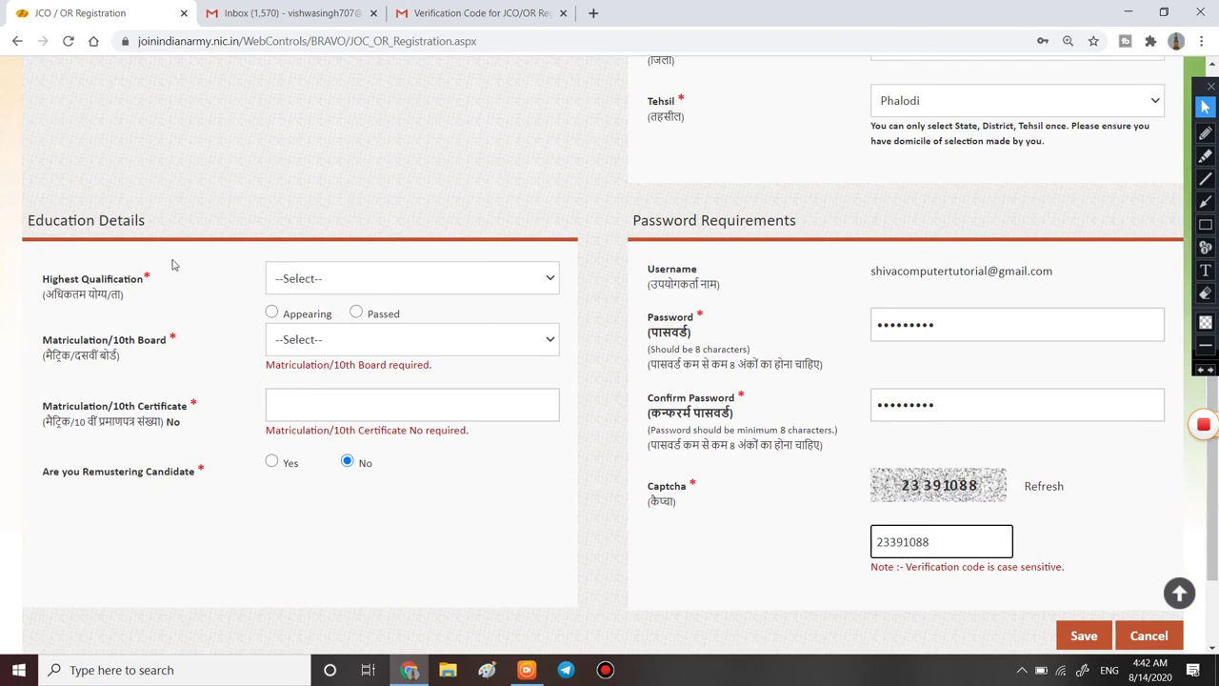
Set the highest qualification to MATRIC and mark it as passed
{"action": "left_click", "coordinate": [546, 279]}
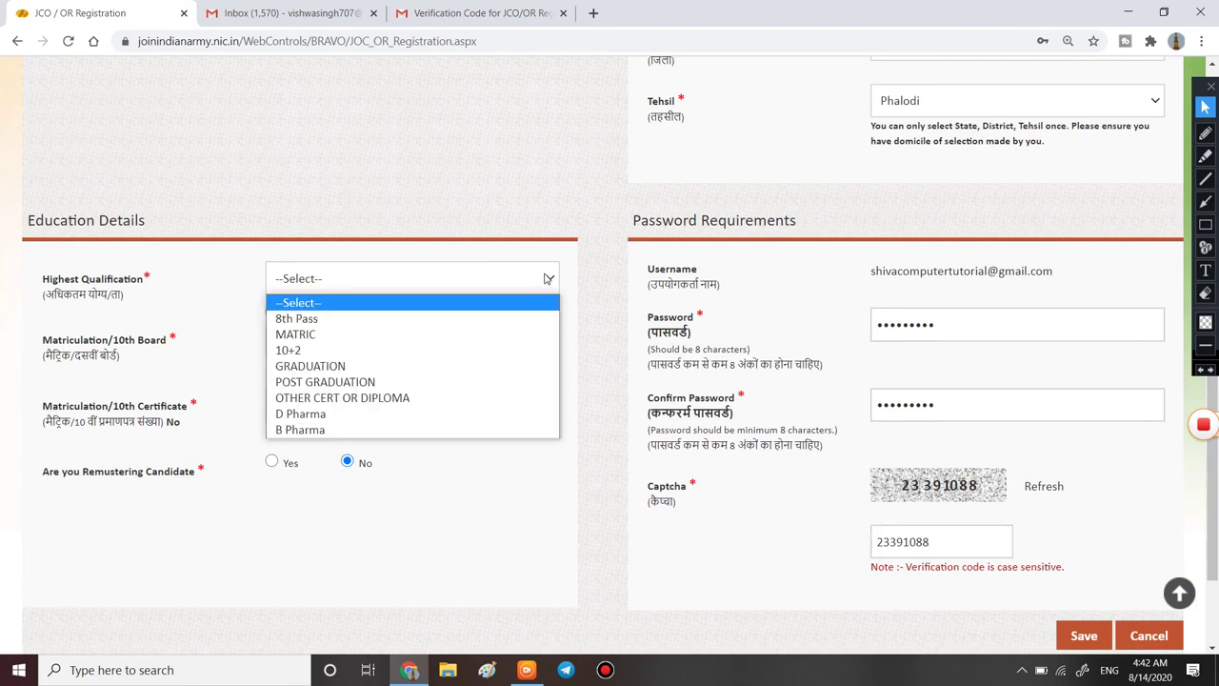
{"action": "left_click", "coordinate": [336, 336]}
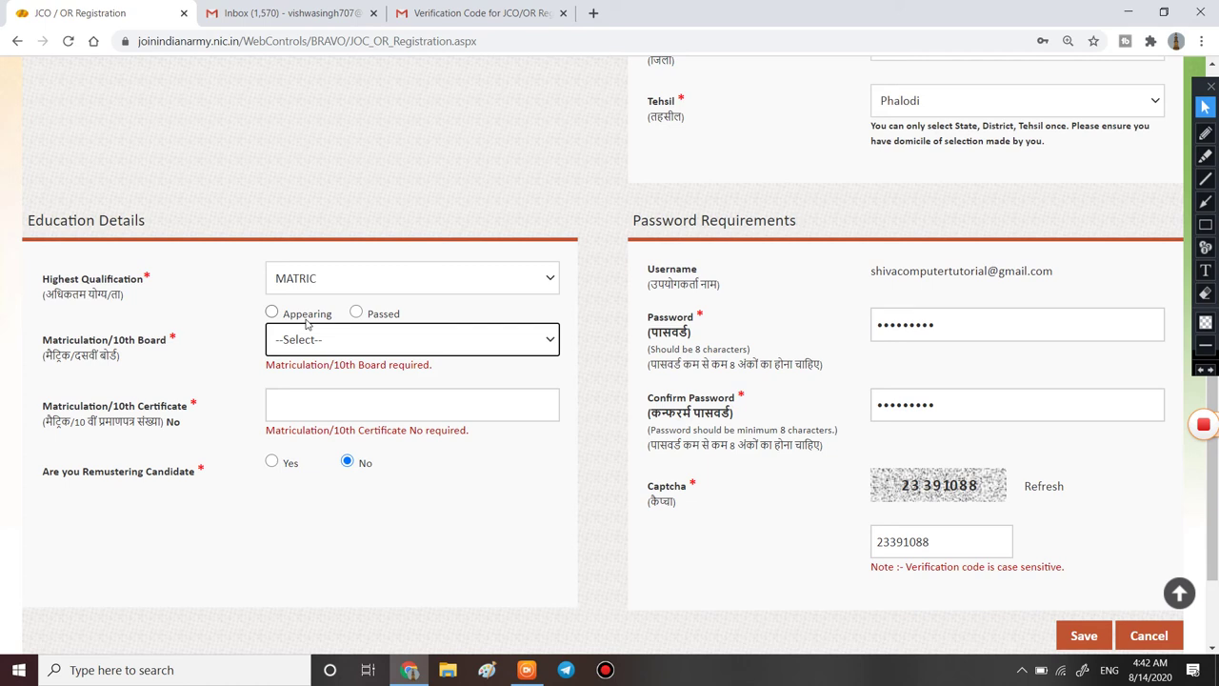
{"action": "left_click", "coordinate": [356, 315]}
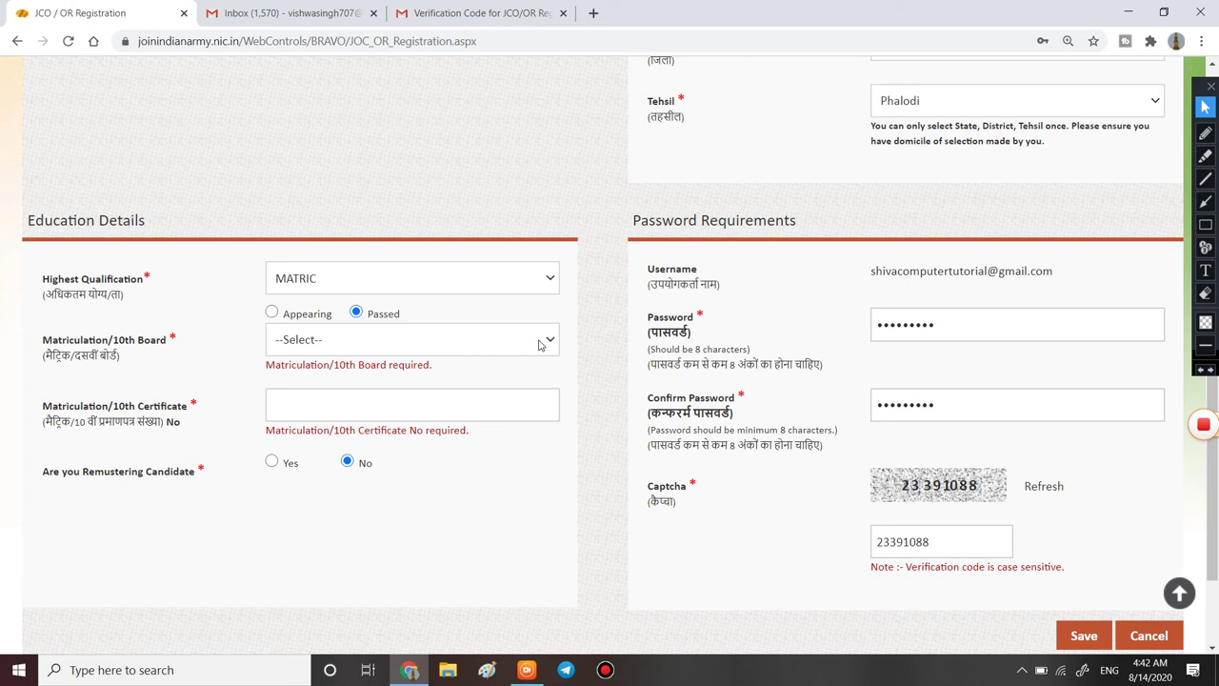
Choose STATE BOARD with state RAJASTHAN, and enter the 10th certificate number
{"action": "left_click", "coordinate": [540, 344]}
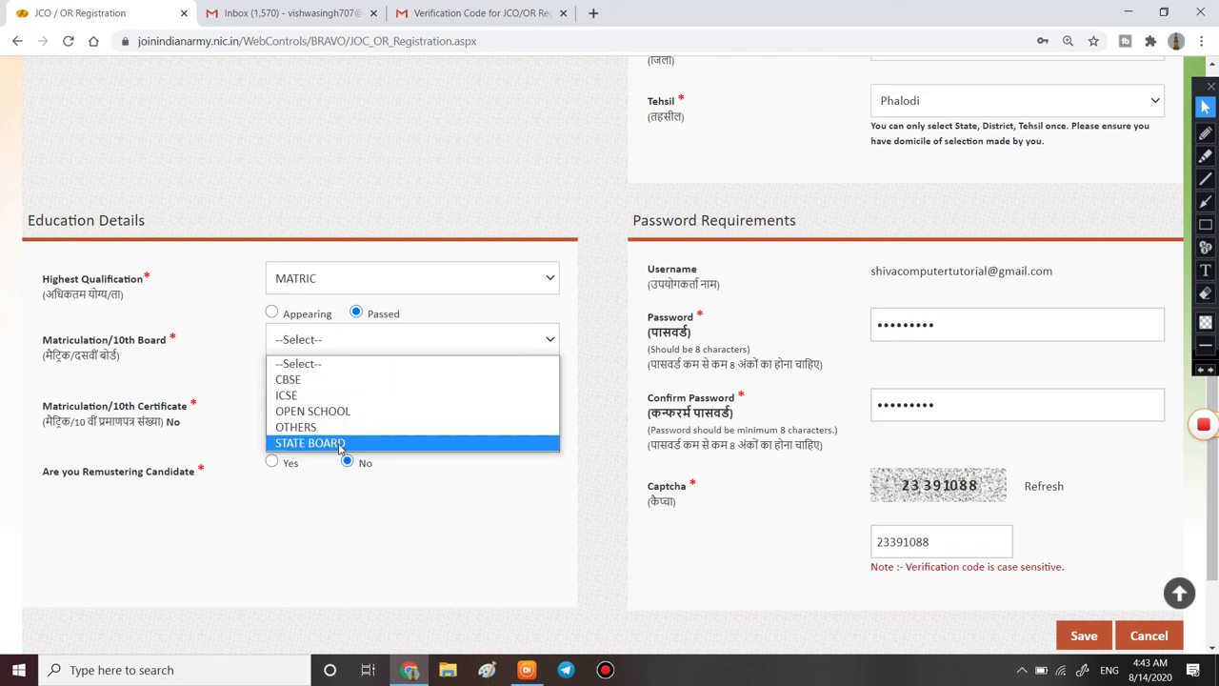
{"action": "left_click", "coordinate": [340, 445]}
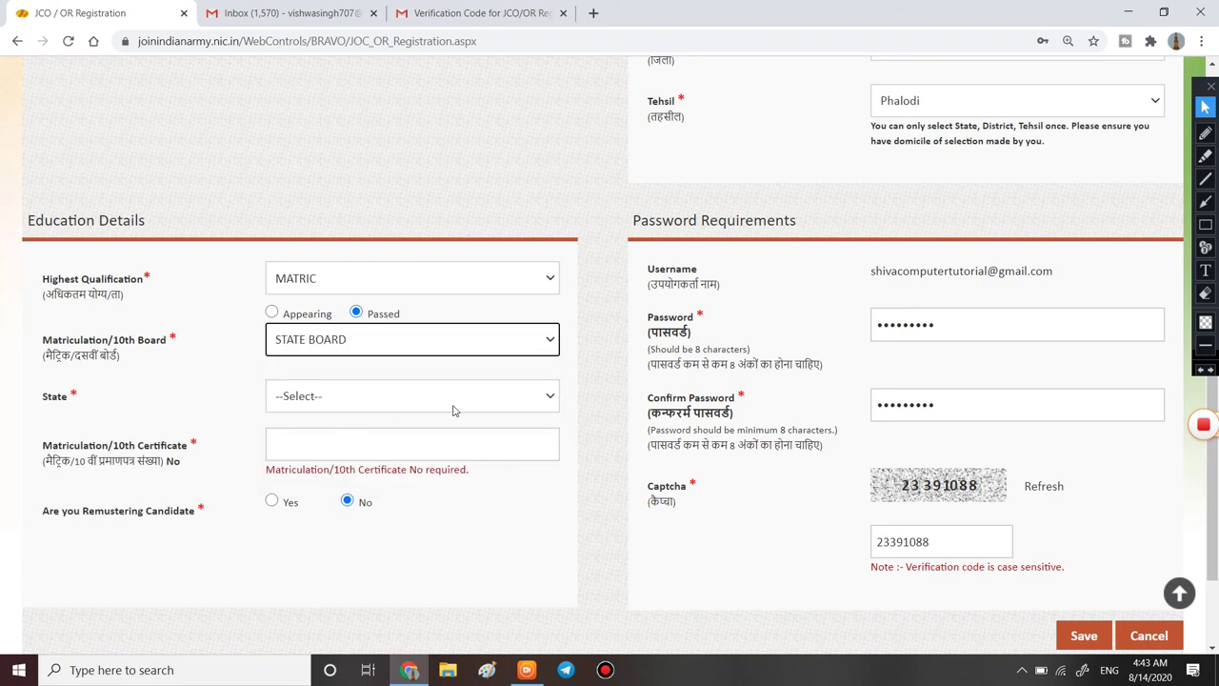
{"action": "left_click", "coordinate": [539, 404]}
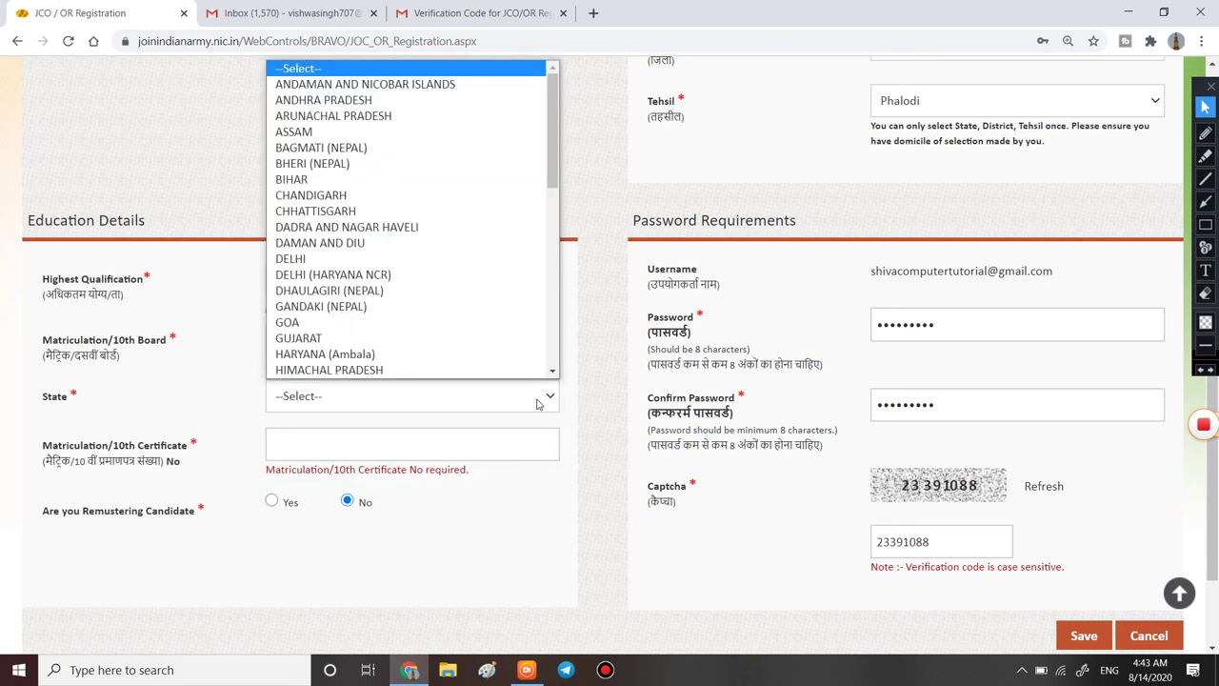
{"action": "type", "text": "raj"}
{"action": "scroll", "coordinate": [332, 381], "scroll_direction": "down", "scroll_amount": 1}
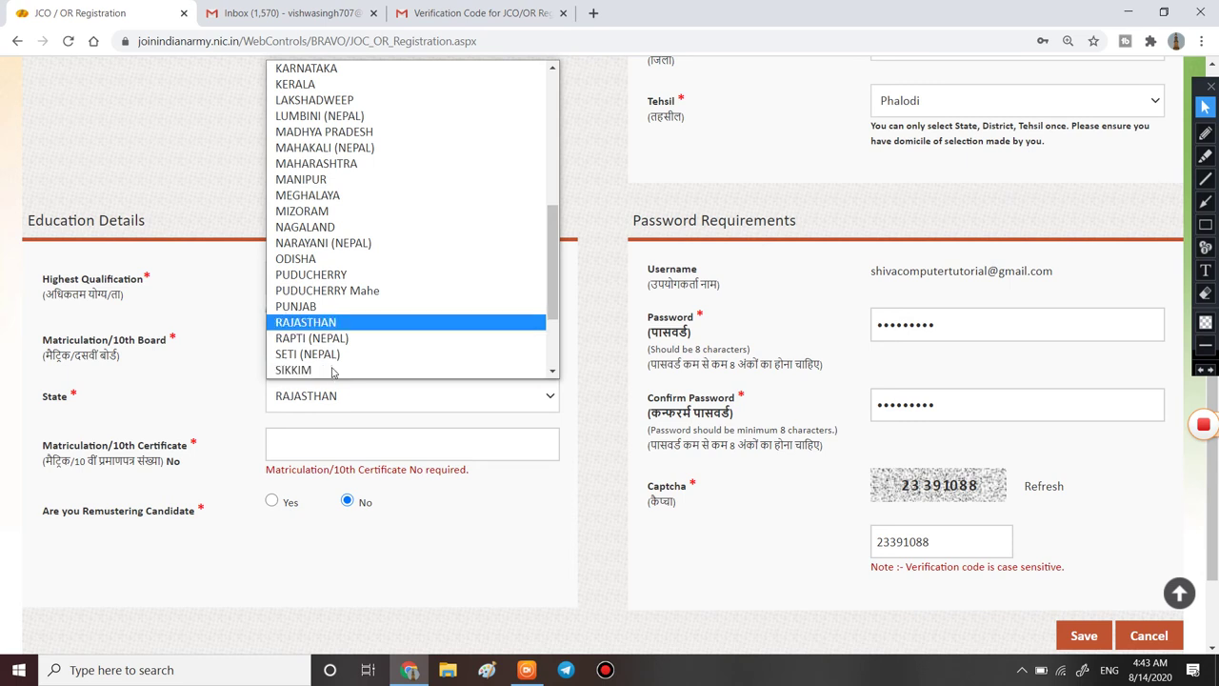
{"action": "left_click", "coordinate": [329, 324]}
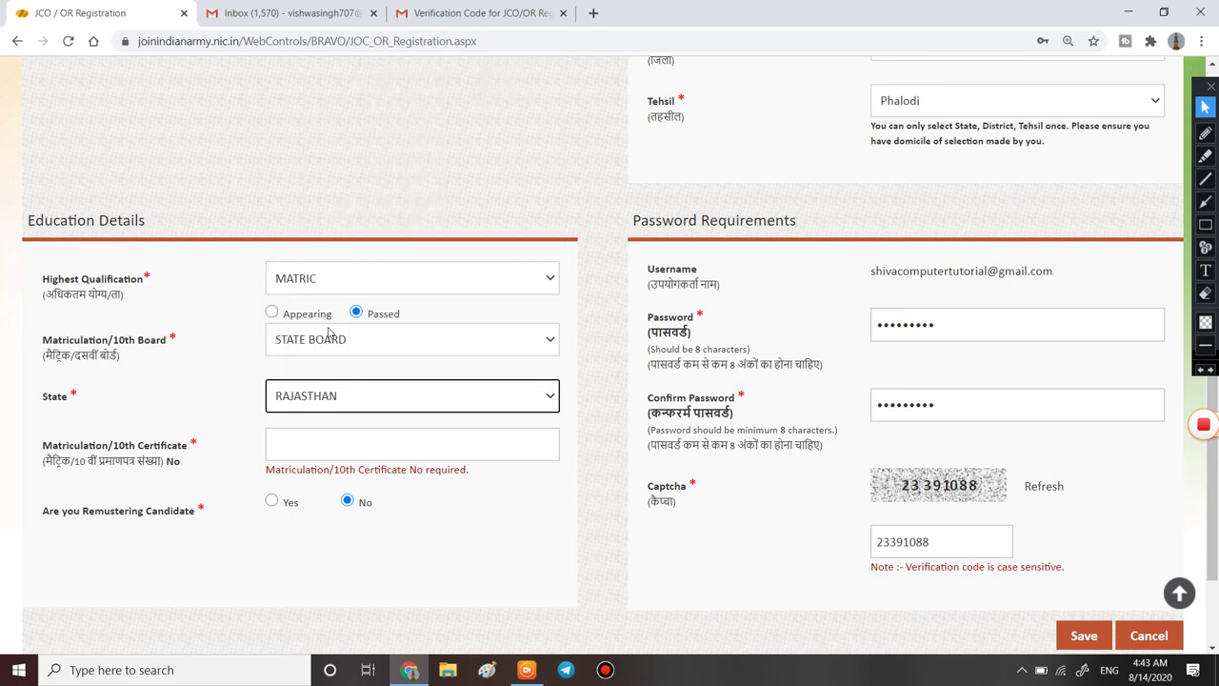
{"action": "left_click", "coordinate": [323, 443]}
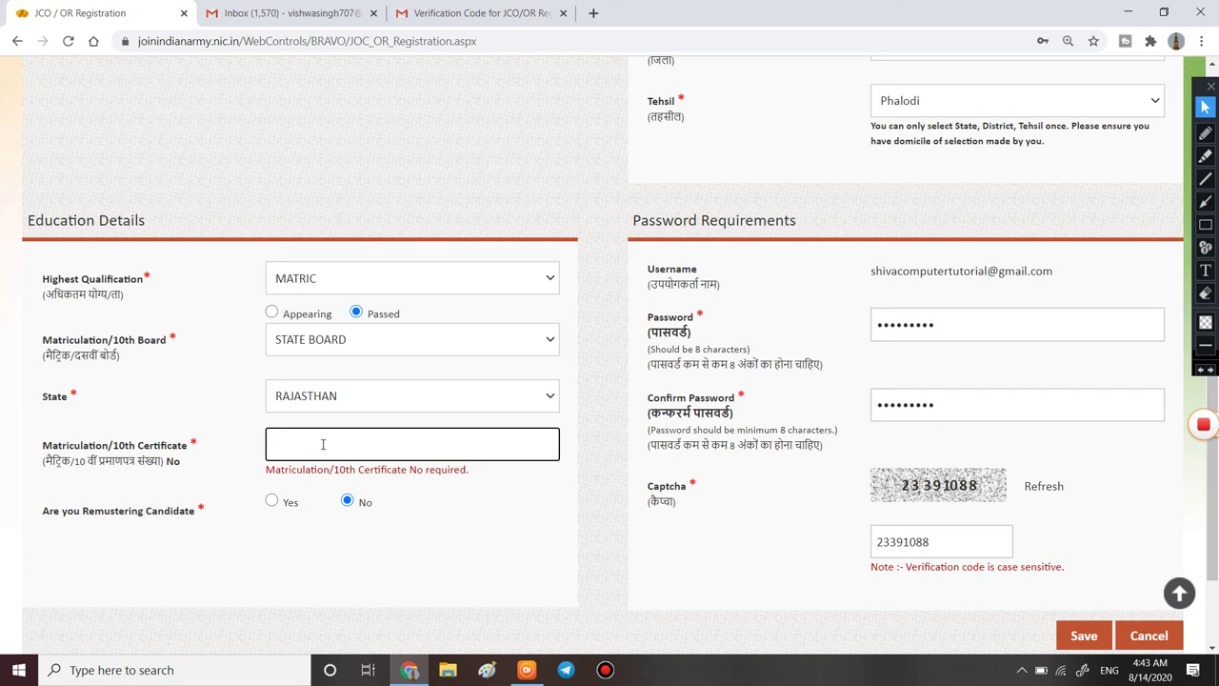
{"action": "left_click", "coordinate": [1205, 224]}
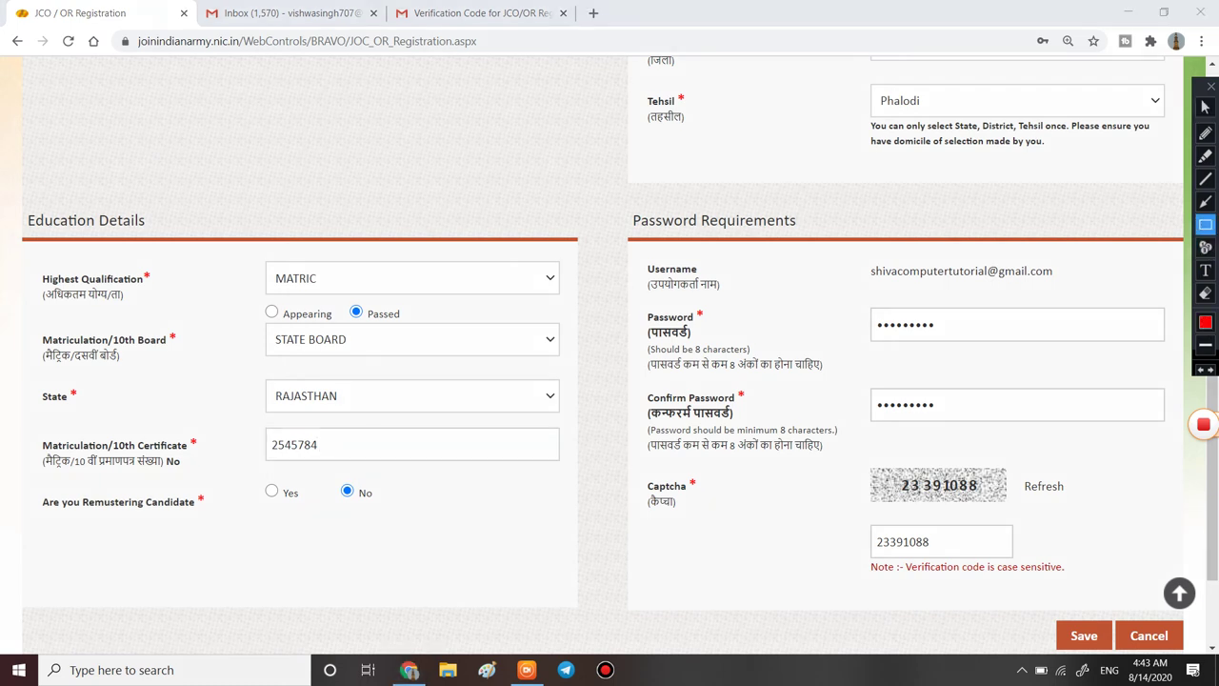
{"action": "mouse_move", "coordinate": [31, 488]}
{"action": "left_mouse_down"}
{"action": "mouse_move", "coordinate": [454, 519]}
{"action": "mouse_move", "coordinate": [416, 473]}
{"action": "left_mouse_up"}
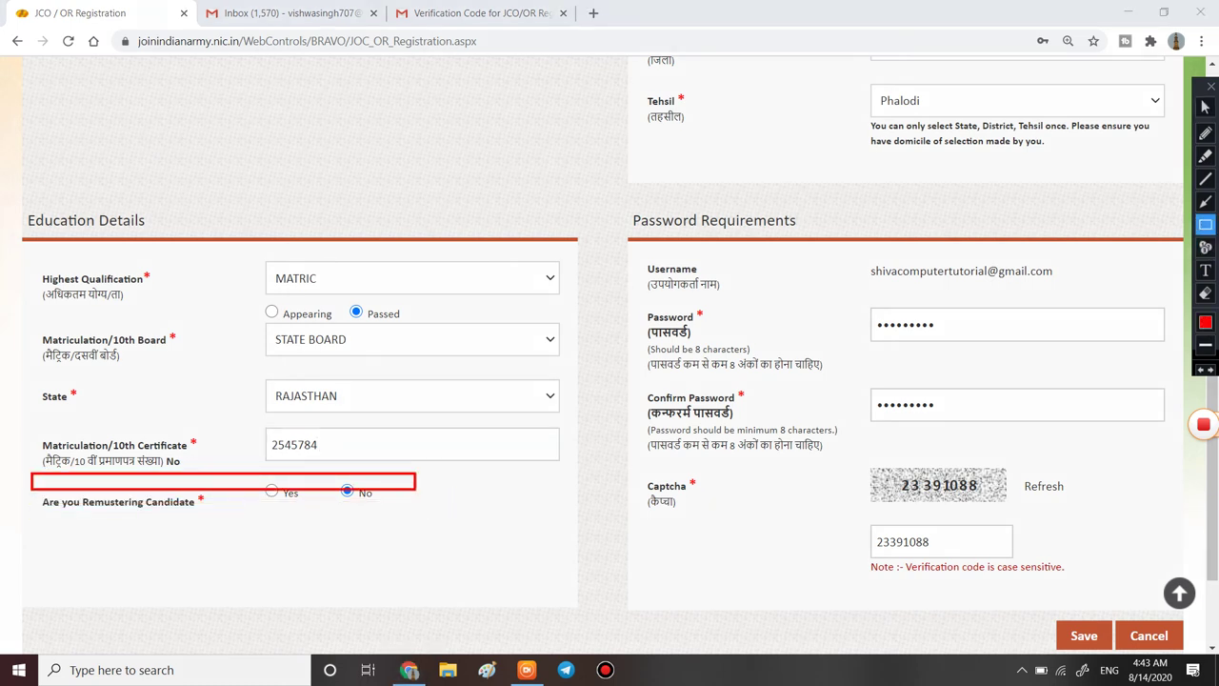
{"action": "mouse_move", "coordinate": [16, 474]}
{"action": "left_mouse_down"}
{"action": "mouse_move", "coordinate": [153, 518]}
{"action": "mouse_move", "coordinate": [494, 520]}
{"action": "left_mouse_up"}
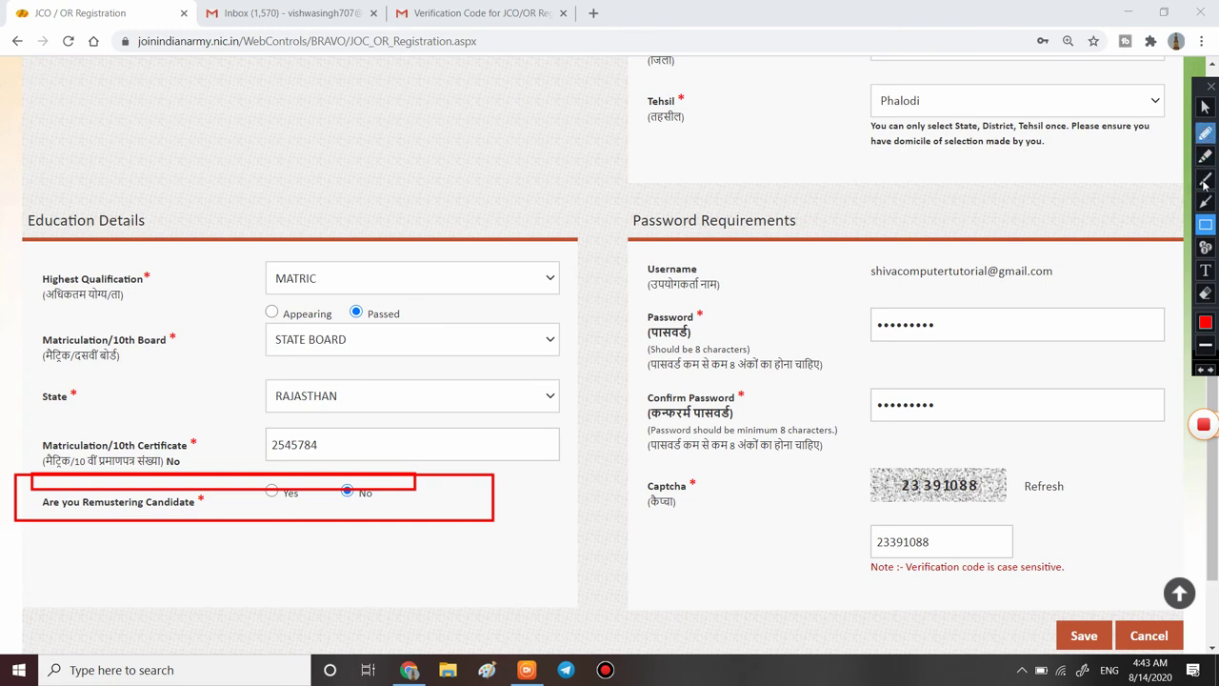
{"action": "left_click", "coordinate": [1205, 369]}
{"action": "left_click", "coordinate": [1205, 369]}
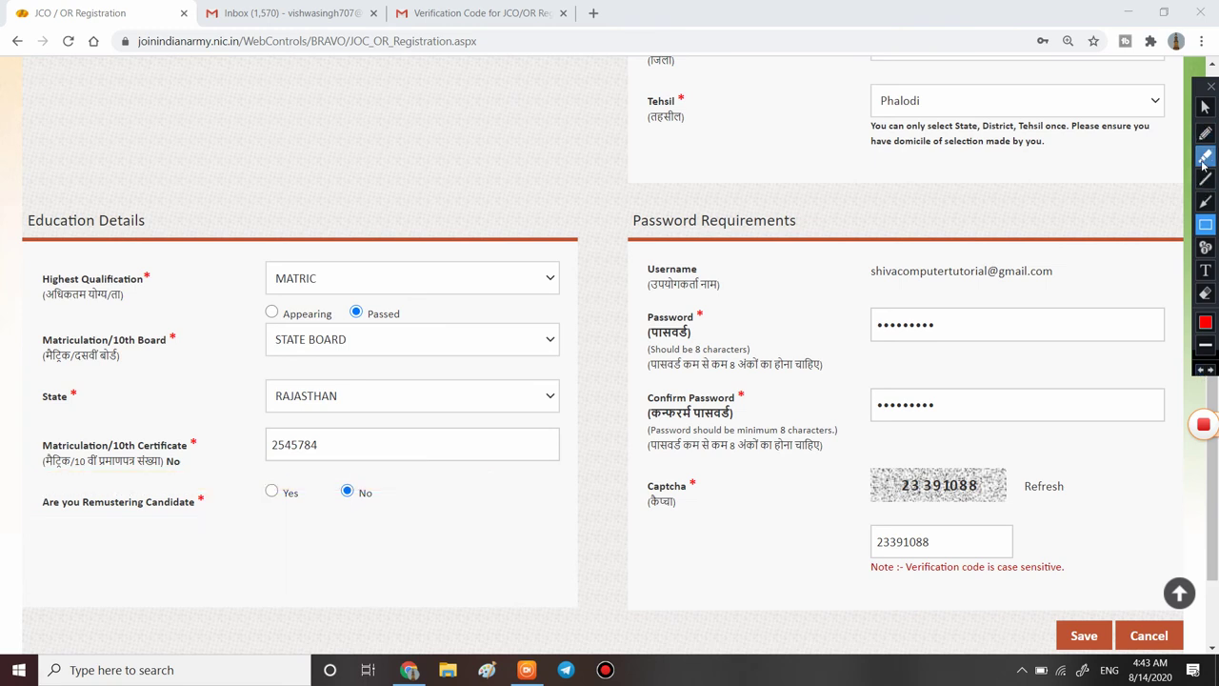
{"action": "left_click", "coordinate": [1206, 109]}
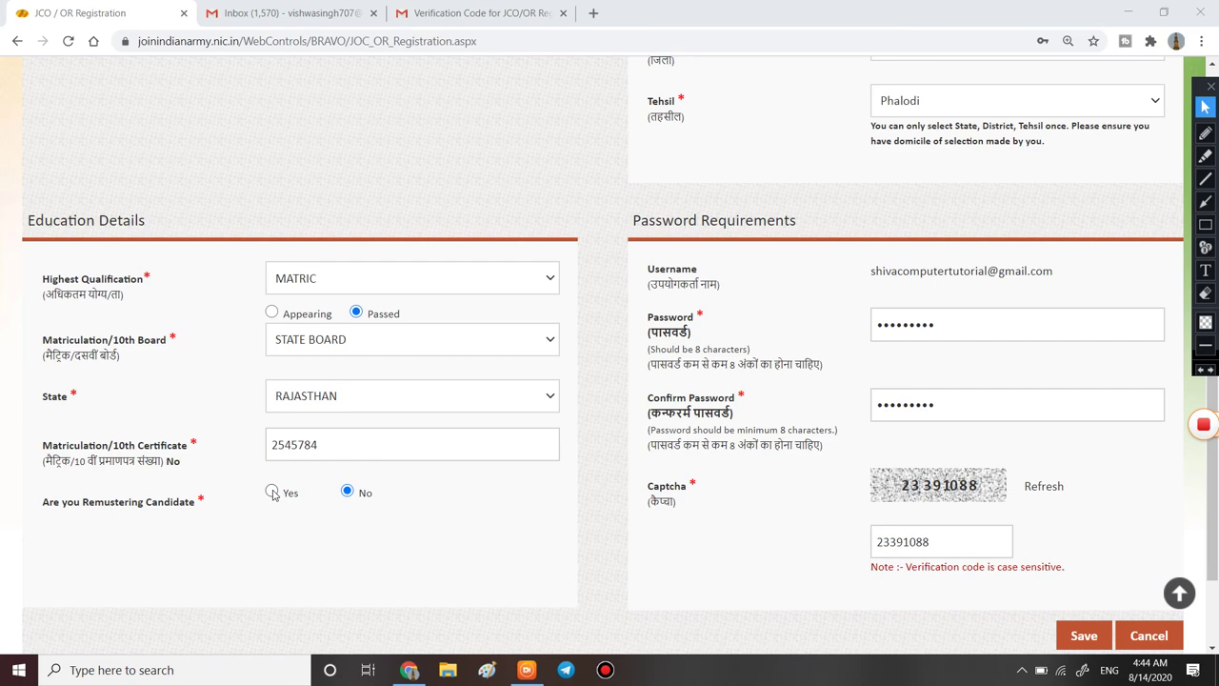
Review the completed registration form and save it
{"action": "scroll", "coordinate": [921, 437], "scroll_direction": "up", "scroll_amount": 3}
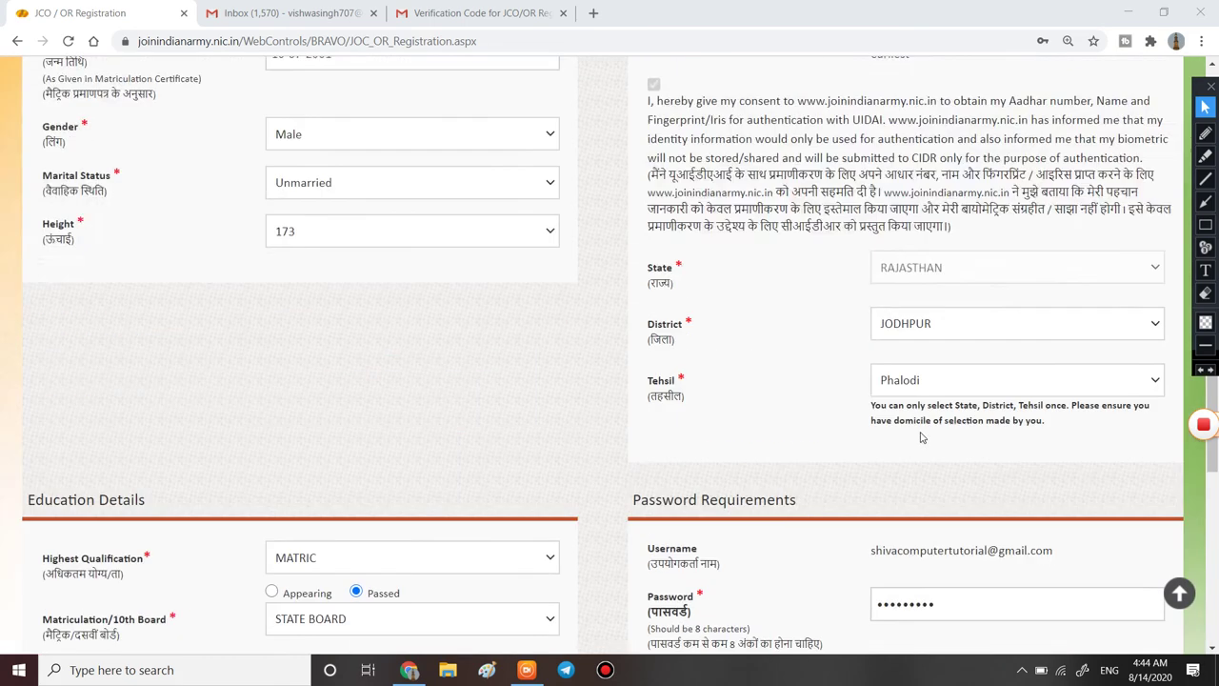
{"action": "scroll", "coordinate": [921, 438], "scroll_direction": "up", "scroll_amount": 5}
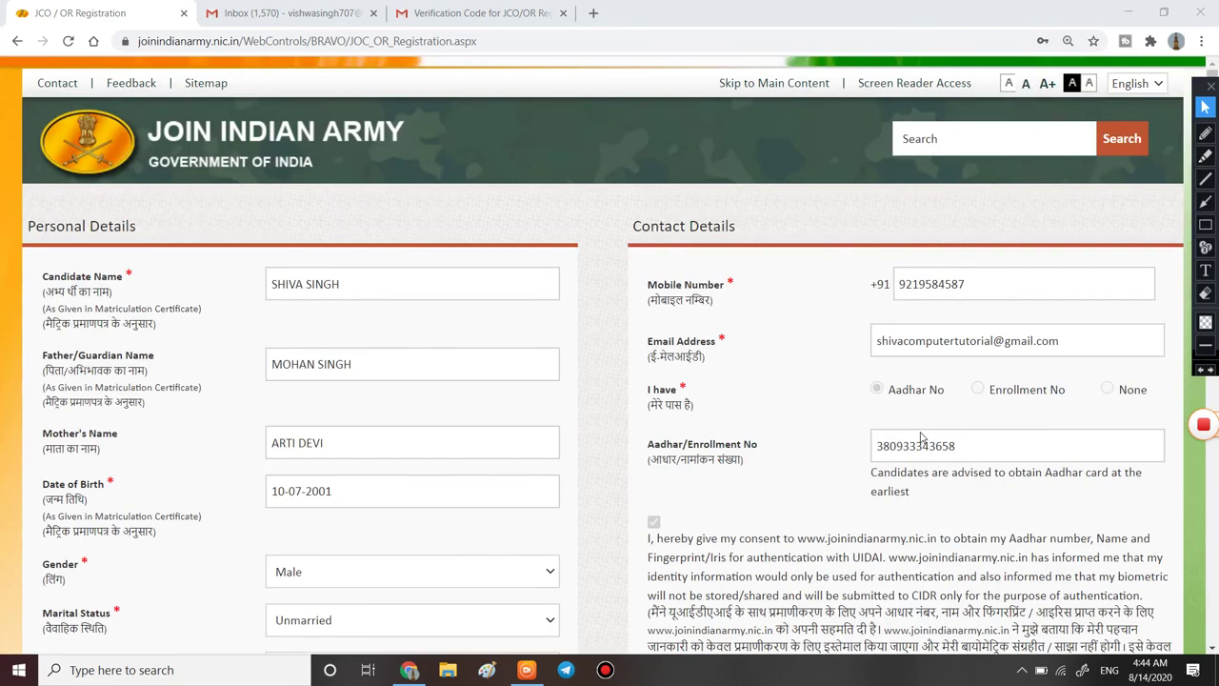
{"action": "scroll", "coordinate": [921, 437], "scroll_direction": "down", "scroll_amount": 8}
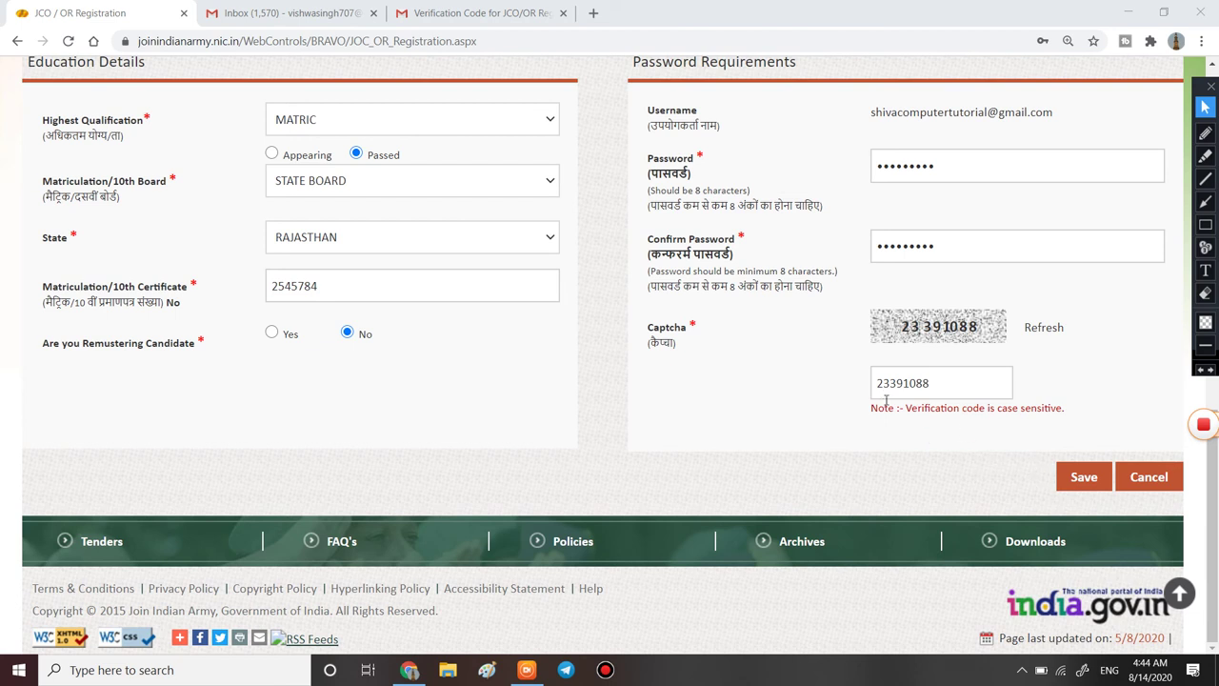
{"action": "left_click", "coordinate": [1082, 479]}
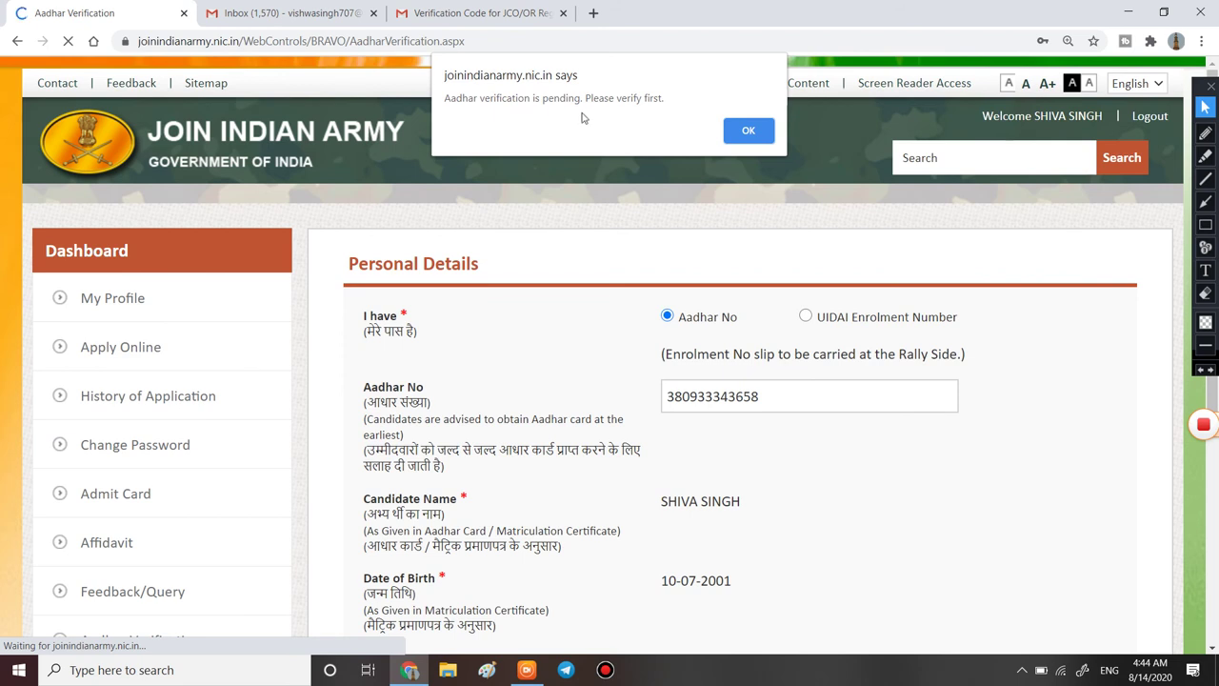
Dismiss the pending Aadhar verification alert and decline Chrome's offer to save the password
{"action": "left_click", "coordinate": [743, 132]}
{"action": "scroll", "coordinate": [720, 327], "scroll_direction": "down", "scroll_amount": 2}
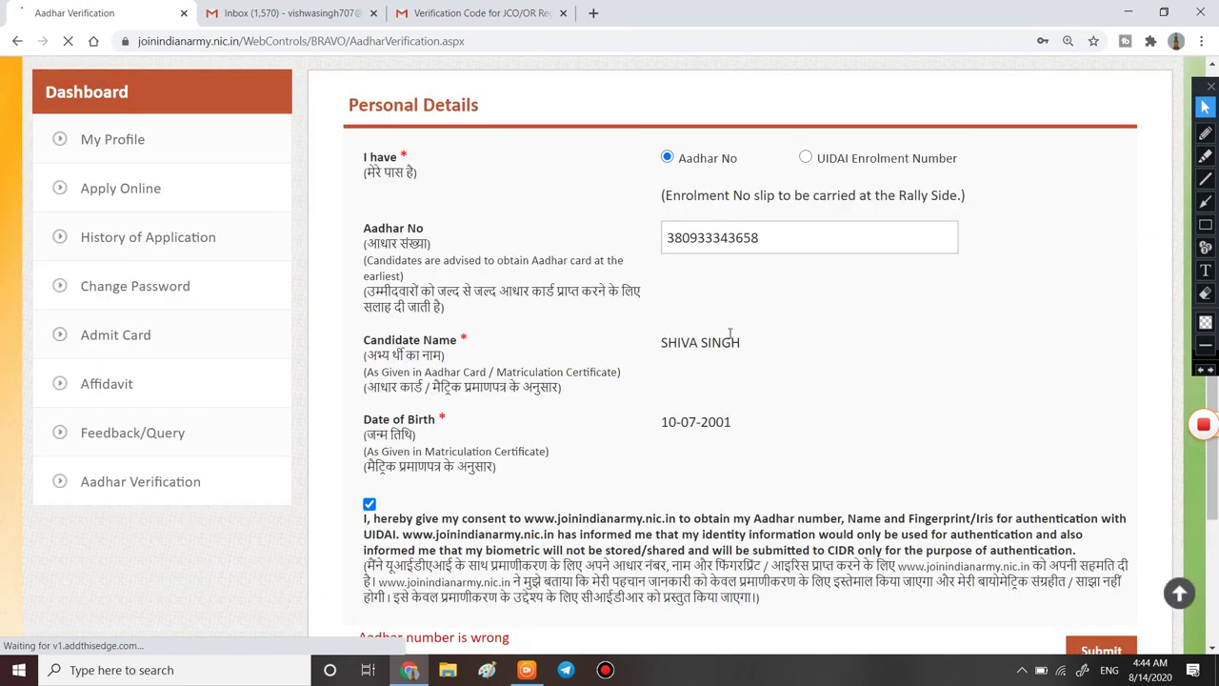
{"action": "scroll", "coordinate": [740, 349], "scroll_direction": "down", "scroll_amount": 2}
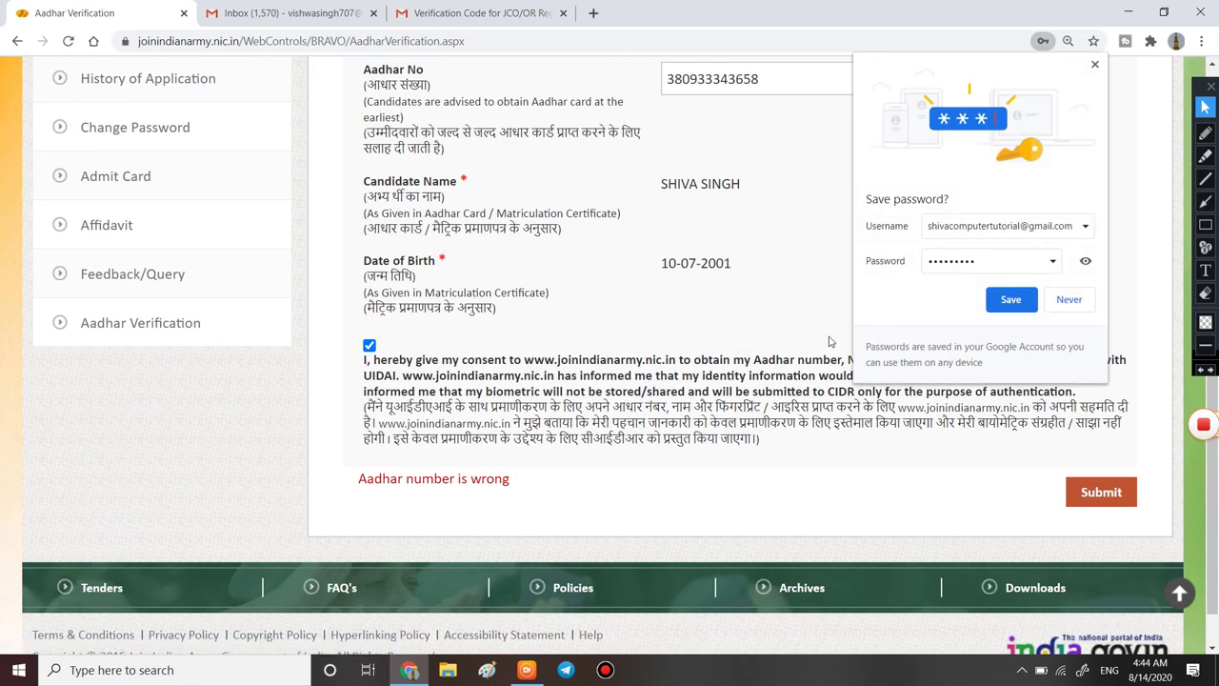
{"action": "left_click", "coordinate": [1071, 303]}
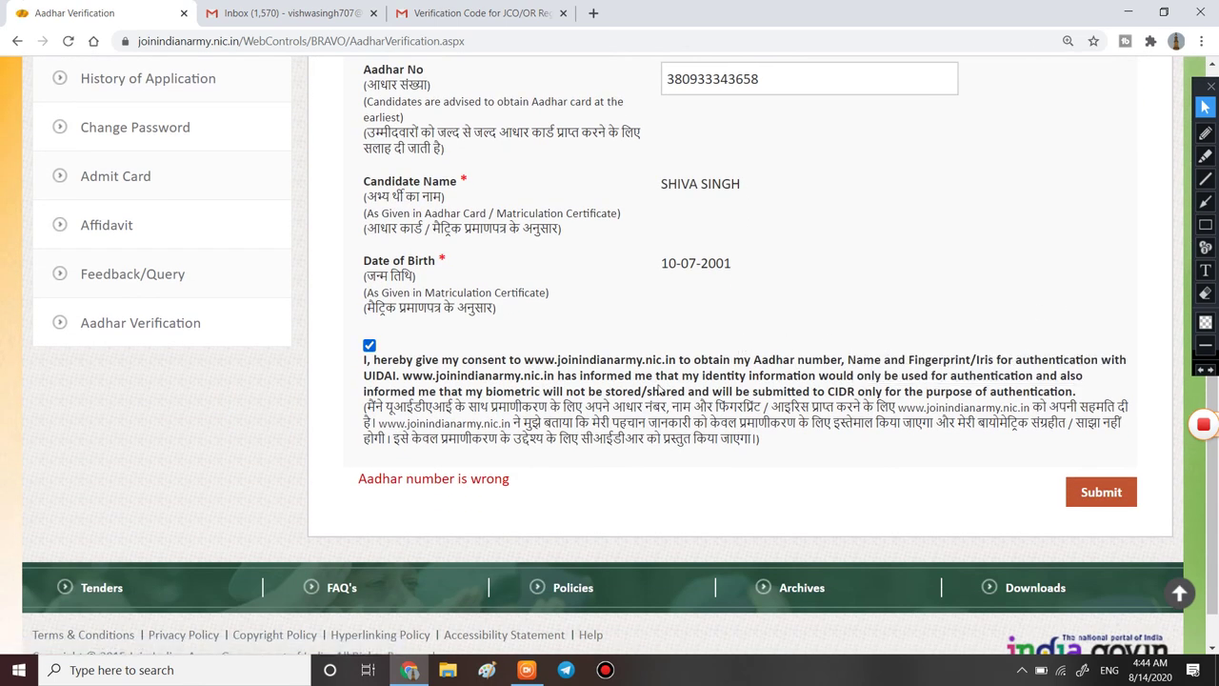
Submit the Aadhar verification form twice, getting the 'Aadhar number is wrong' result
{"action": "left_click", "coordinate": [1085, 498]}
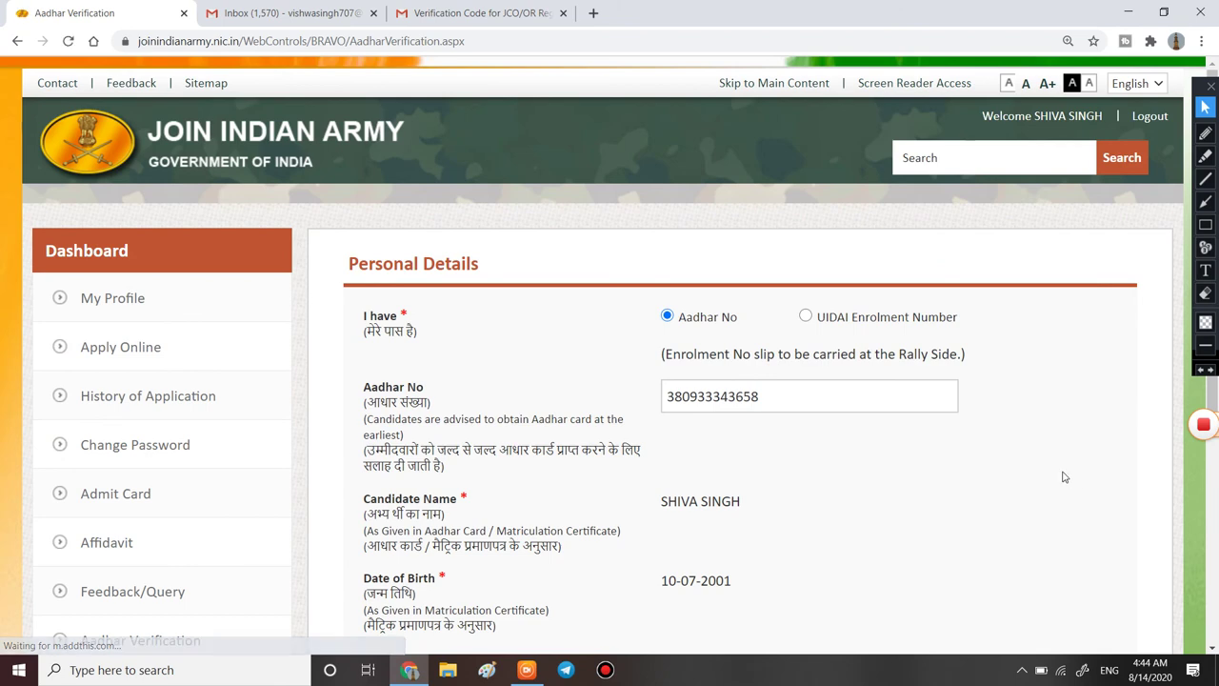
{"action": "scroll", "coordinate": [870, 428], "scroll_direction": "down", "scroll_amount": 3}
{"action": "scroll", "coordinate": [870, 428], "scroll_direction": "down", "scroll_amount": 2}
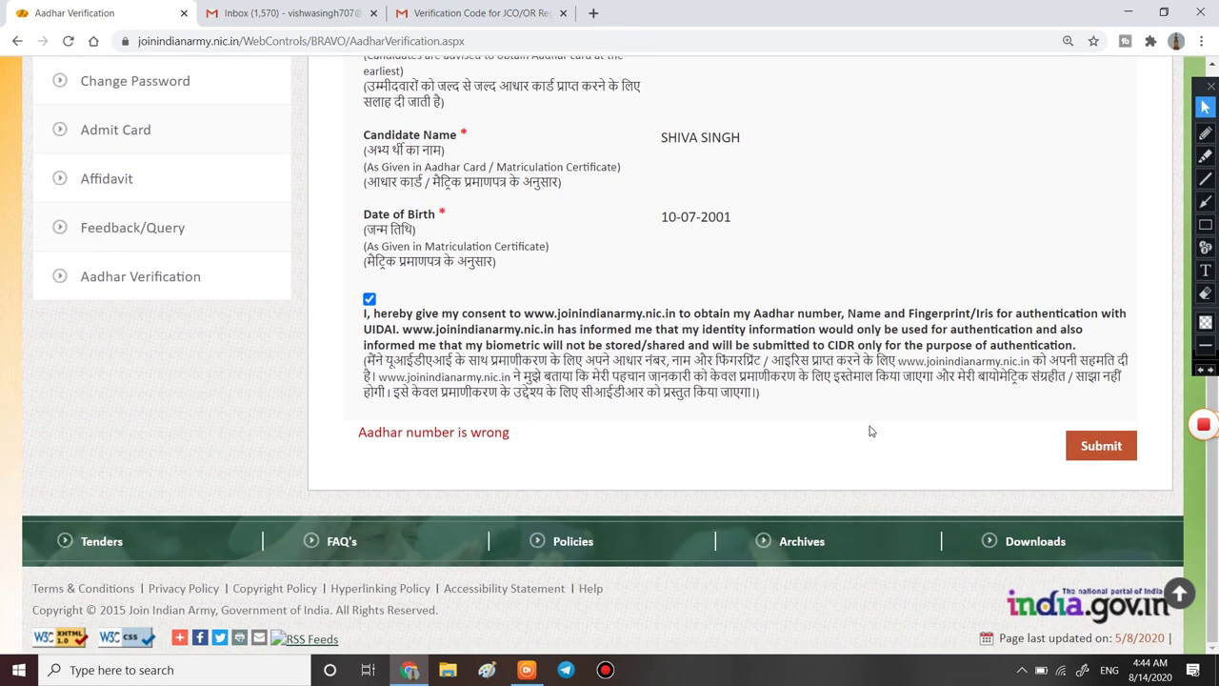
{"action": "left_click", "coordinate": [1092, 447]}
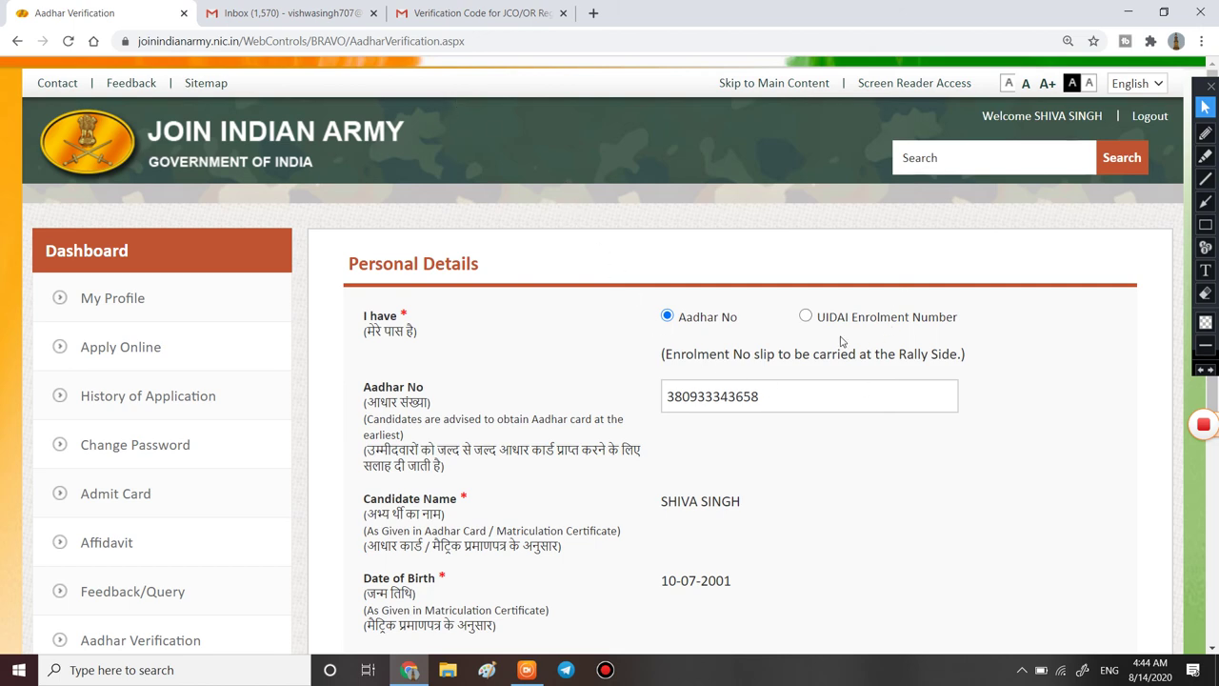
{"action": "scroll", "coordinate": [814, 344], "scroll_direction": "down", "scroll_amount": 2}
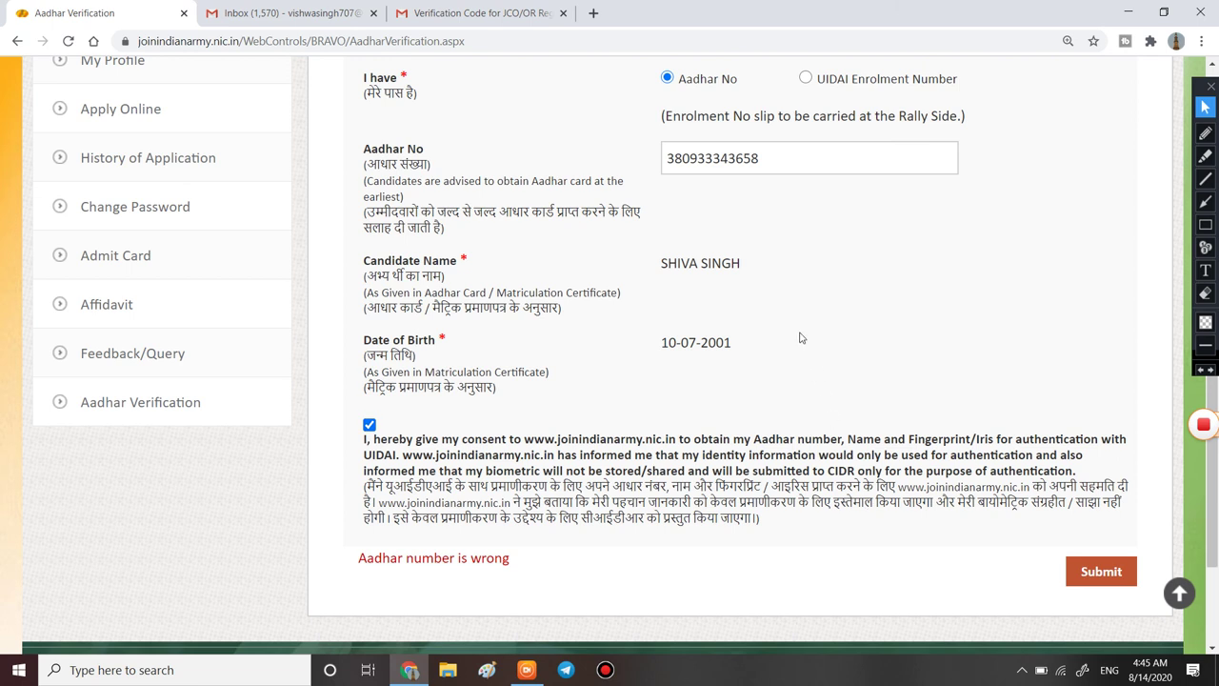
{"action": "left_click", "coordinate": [1122, 574]}
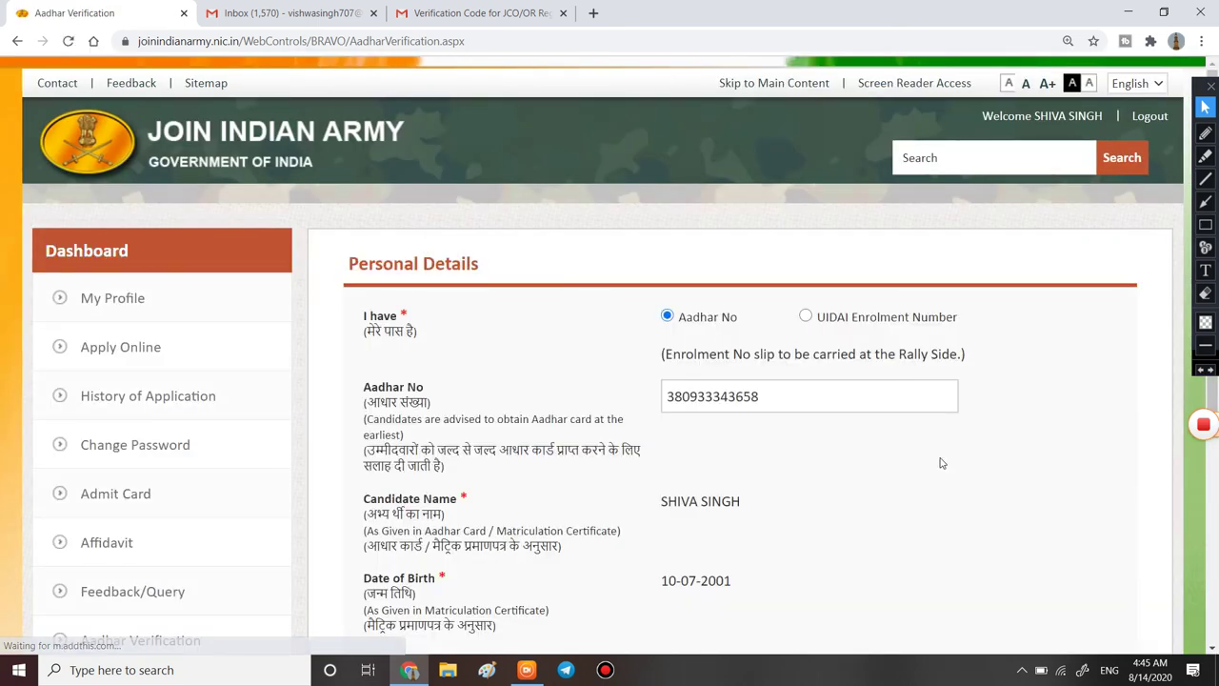
{"action": "scroll", "coordinate": [942, 462], "scroll_direction": "down", "scroll_amount": 2}
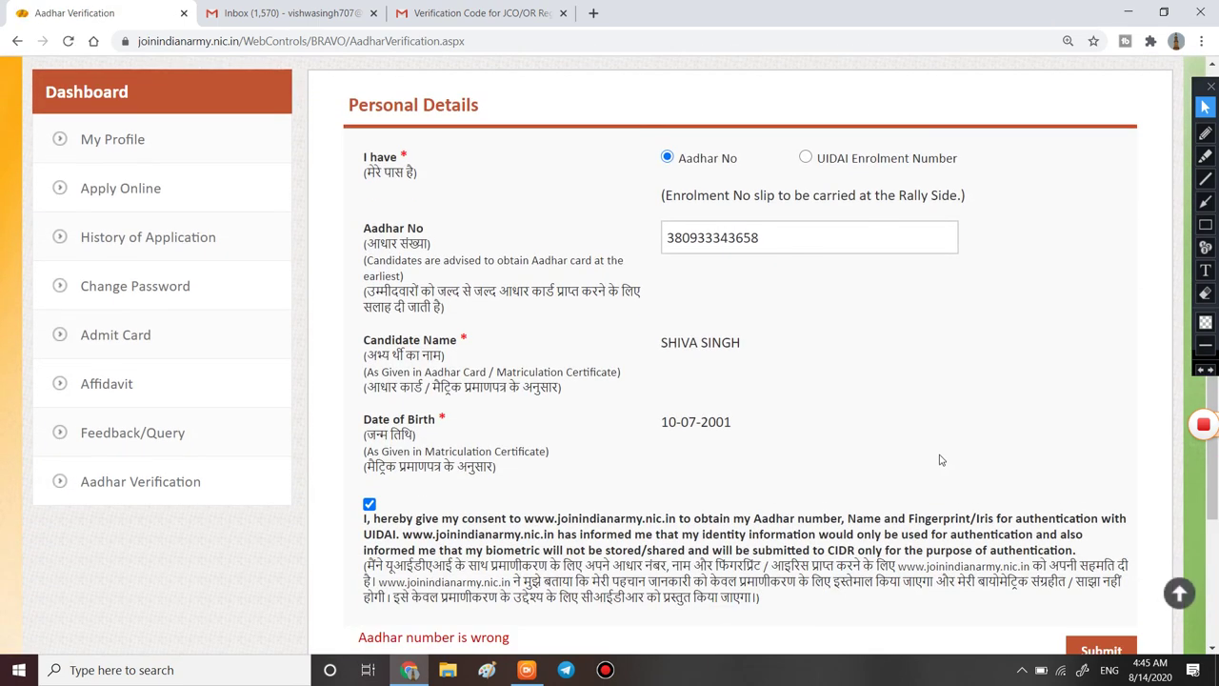
{"action": "scroll", "coordinate": [941, 460], "scroll_direction": "down", "scroll_amount": 2}
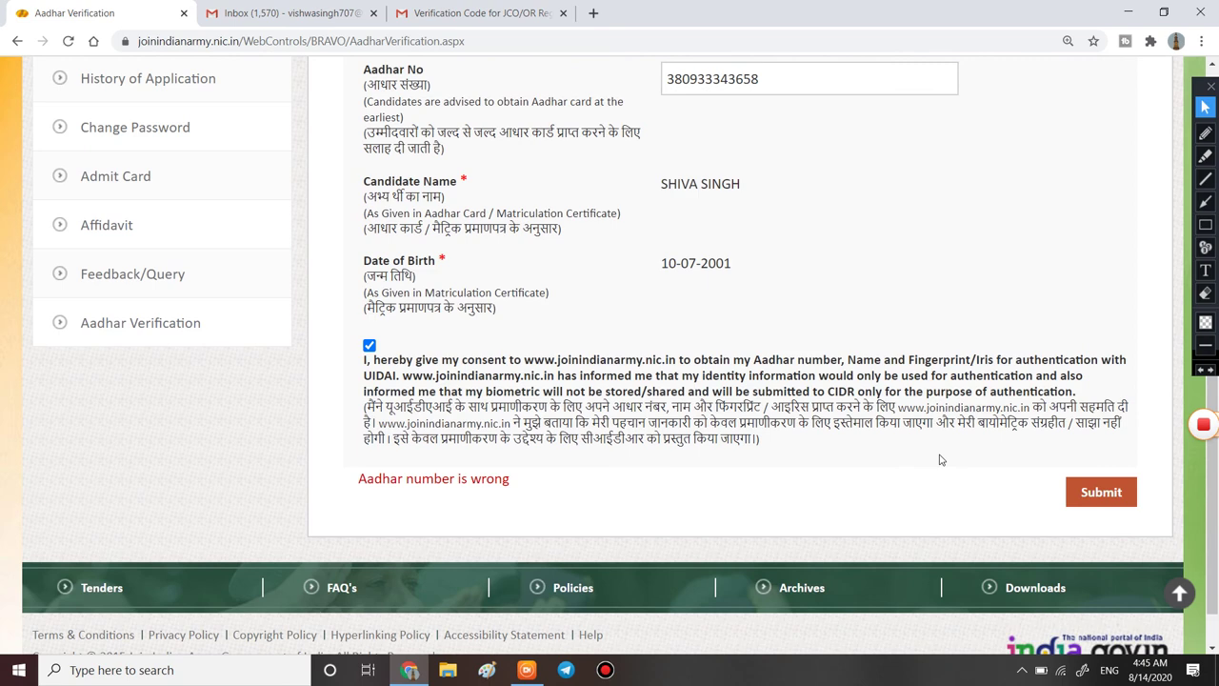
{"action": "left_click", "coordinate": [1105, 496]}
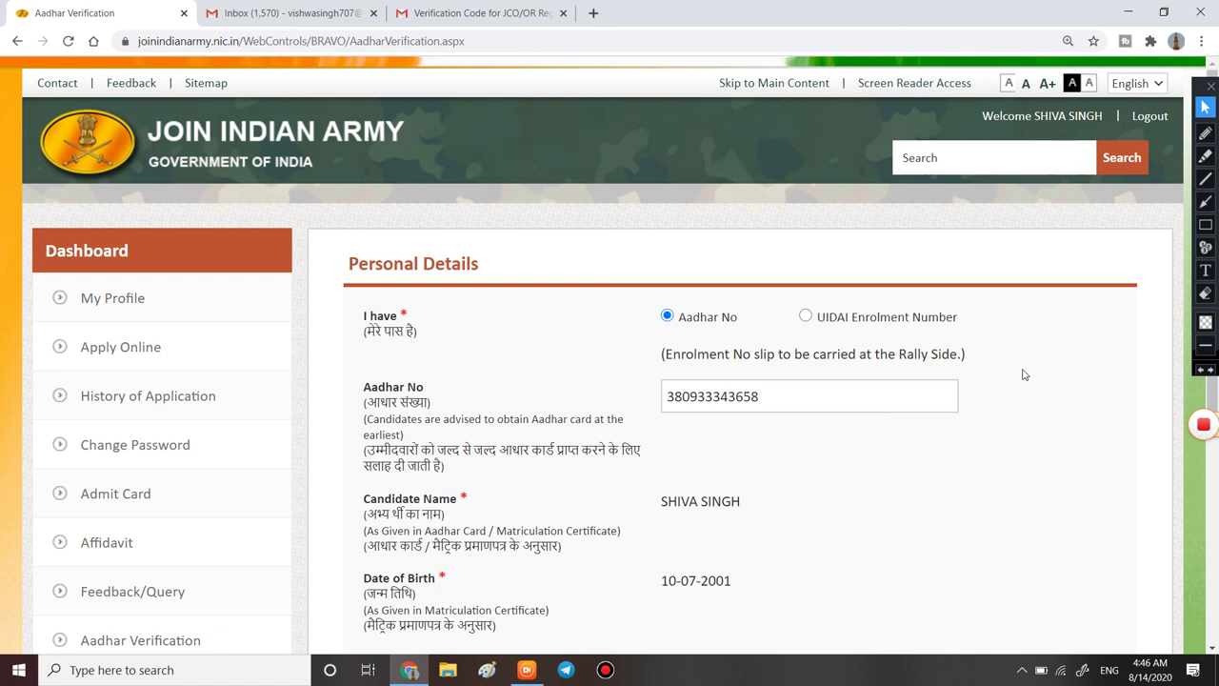
Open the ShivaOnlineClasses YouTube channel in a new tab and close the verification-code and inbox Gmail tabs
{"action": "left_click", "coordinate": [593, 13]}
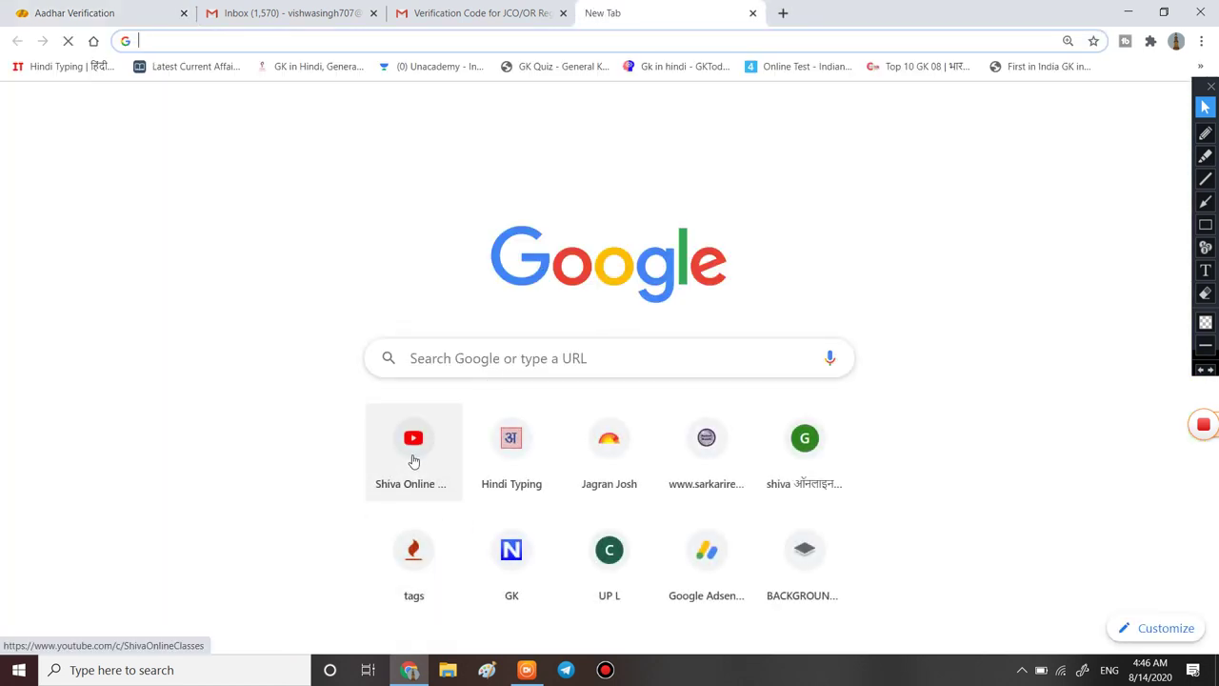
{"action": "left_click", "coordinate": [427, 428]}
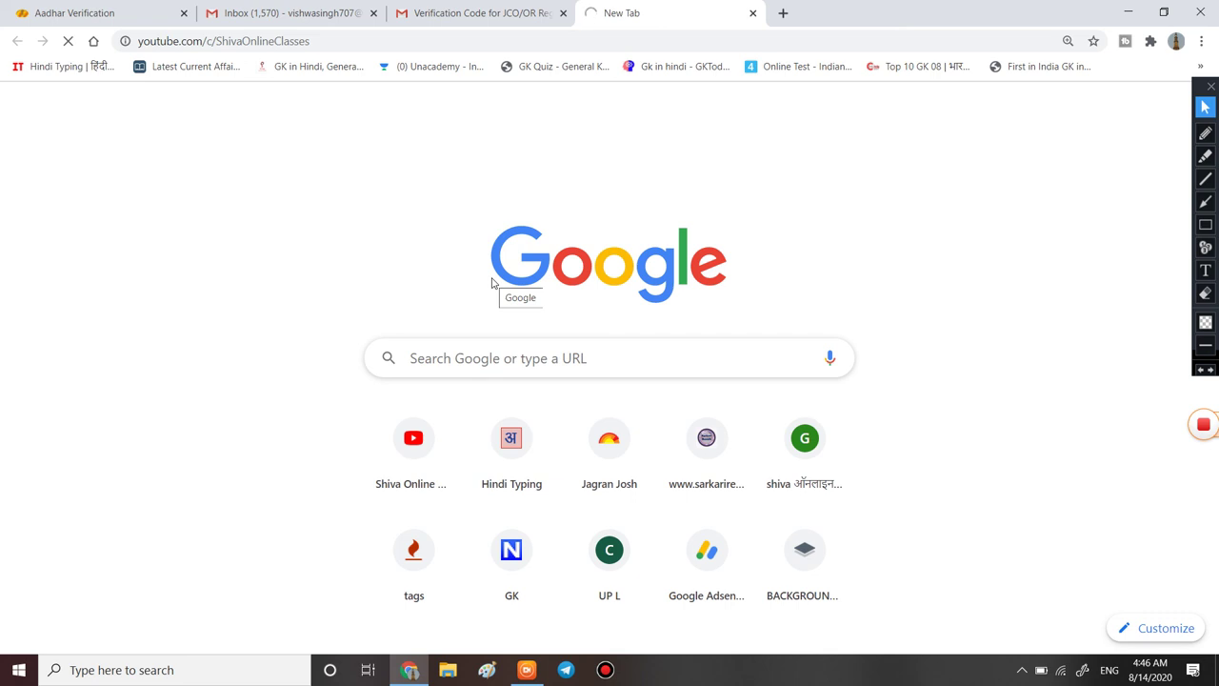
{"action": "left_click", "coordinate": [505, 12]}
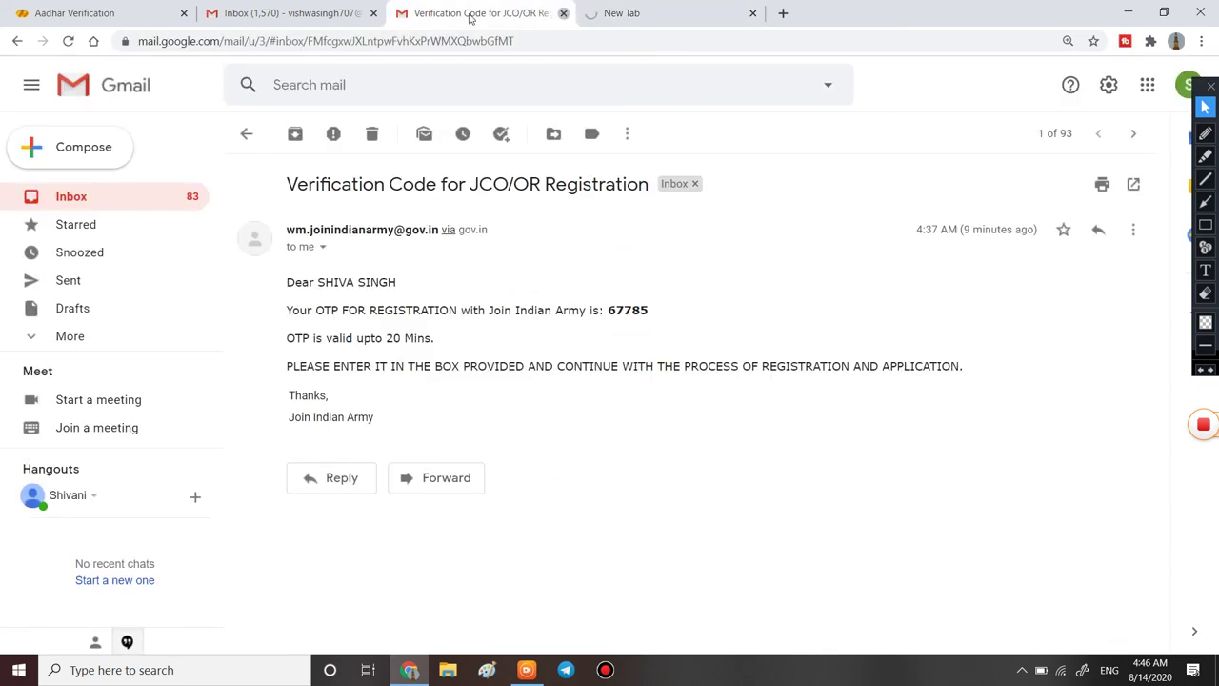
{"action": "key", "text": "ctrl+w"}
{"action": "left_click", "coordinate": [371, 13]}
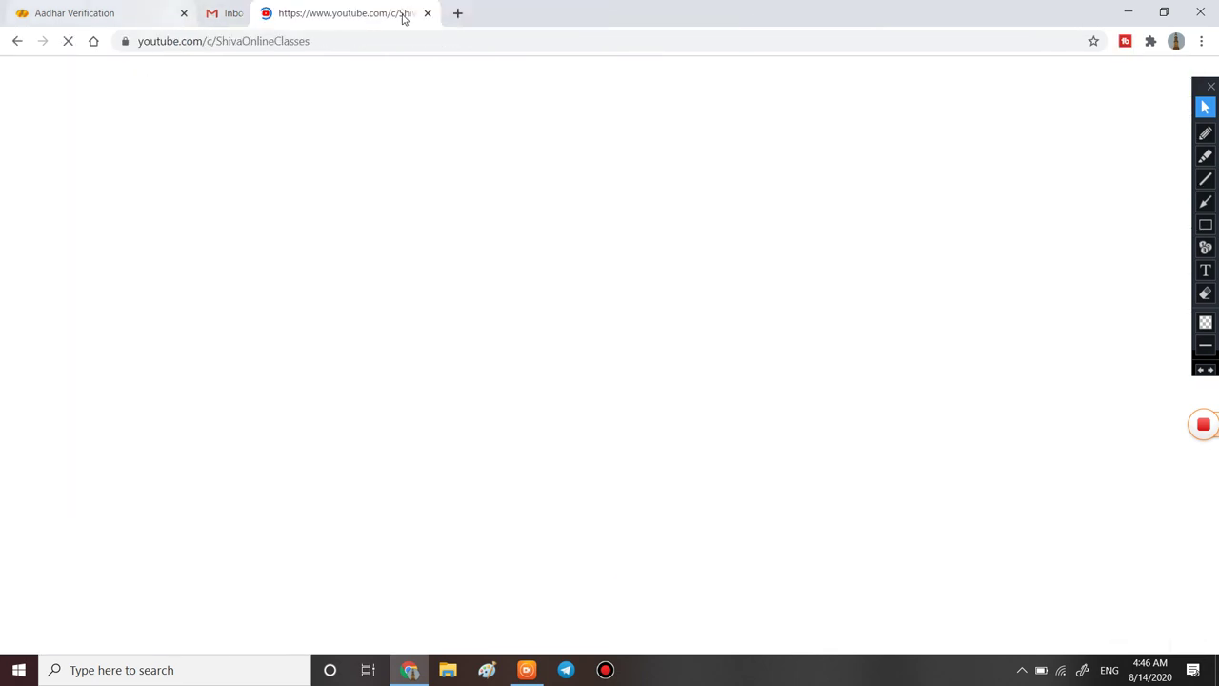